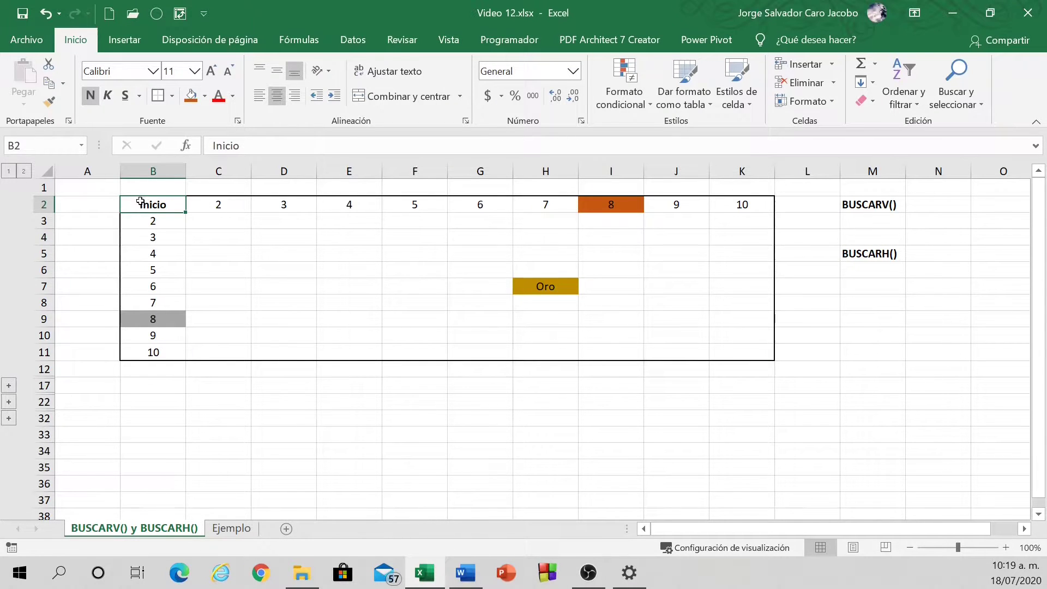
# - Select the whole grid B2:K11 and expand the grouped rows 13 to 16 containing the movement rules
pyautogui.moveTo(141, 203); pyautogui.dragTo(724, 349)
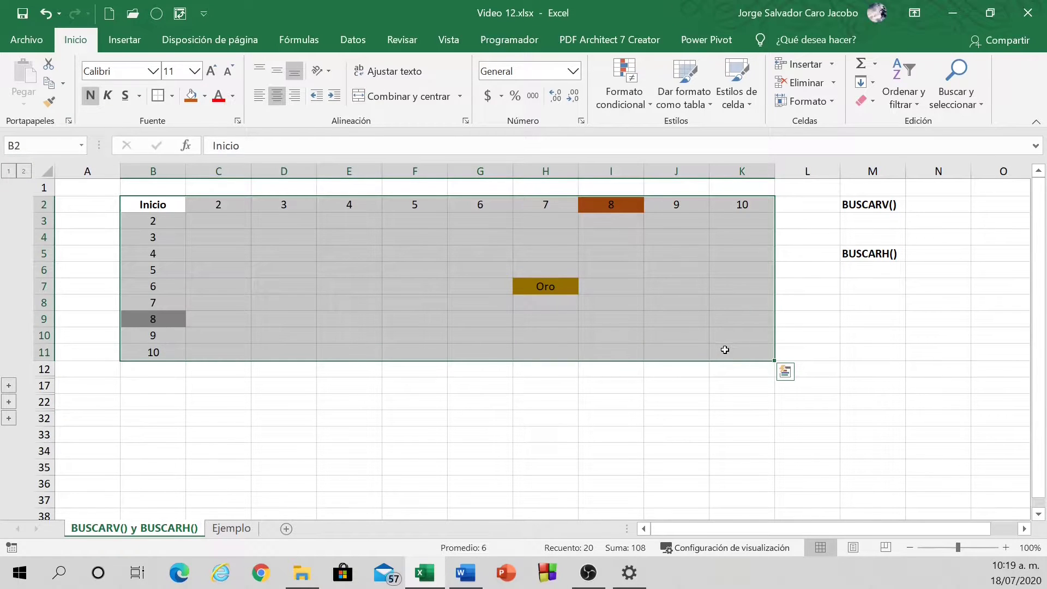
pyautogui.click(10, 386)
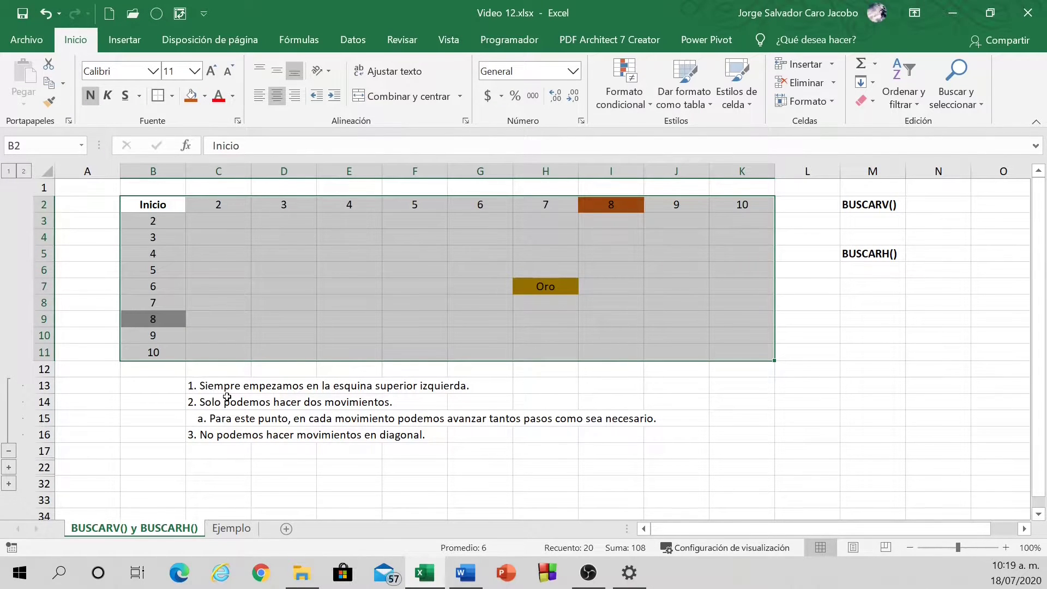
# - Trace vertical moves from Inicio down column B, then the horizontal move along row 7 from B7 to the Oro cell
pyautogui.click(156, 204)
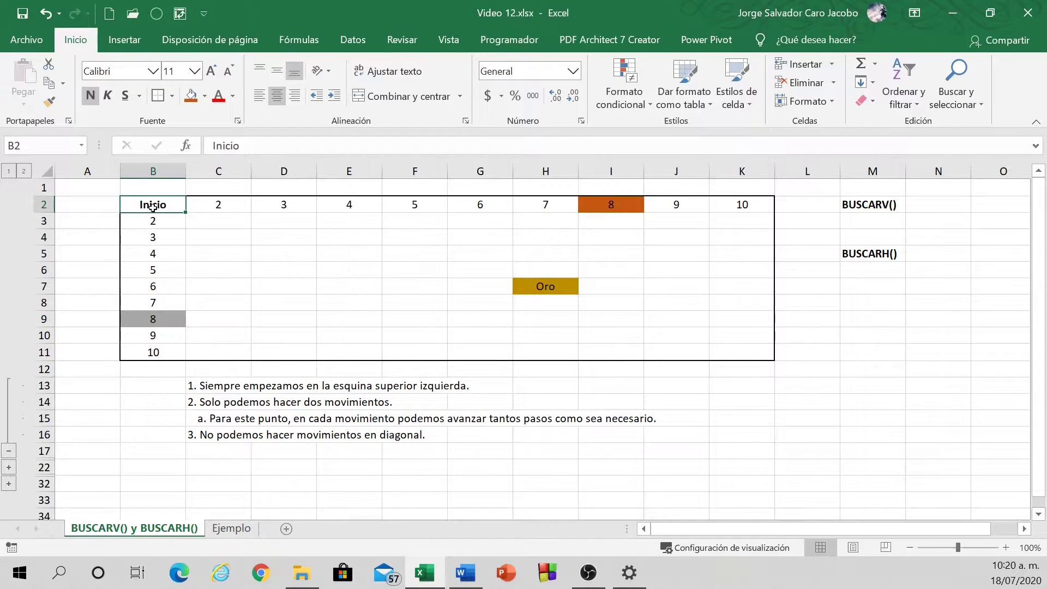
pyautogui.click(153, 236)
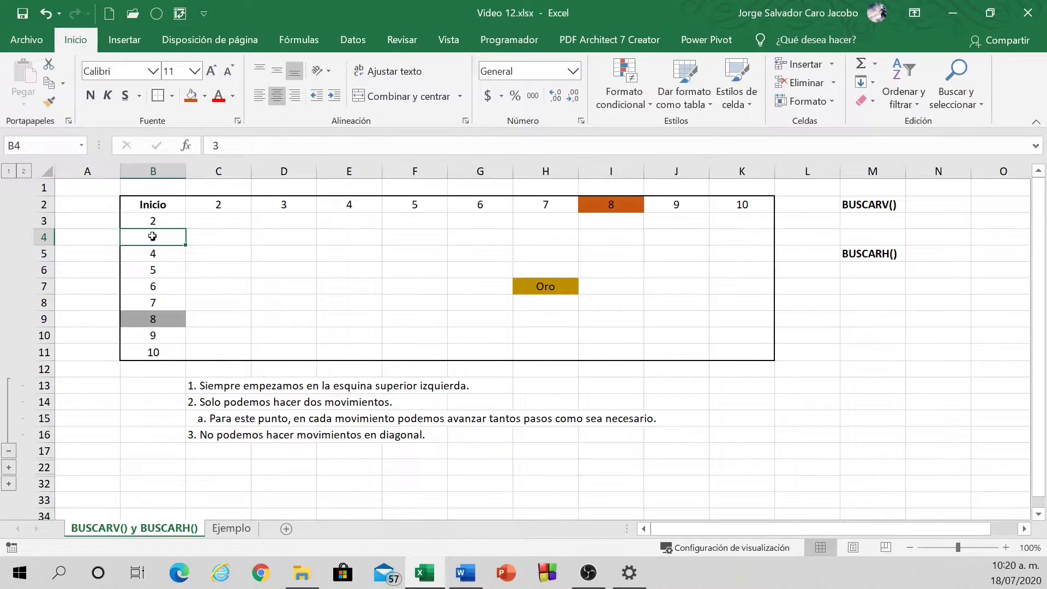
pyautogui.click(152, 205)
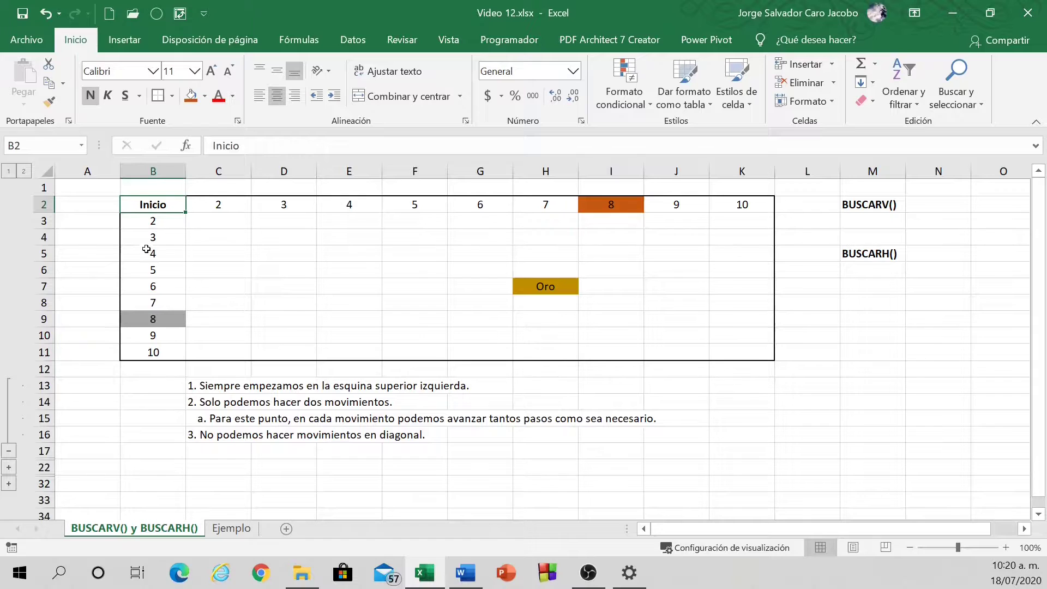
pyautogui.click(146, 271)
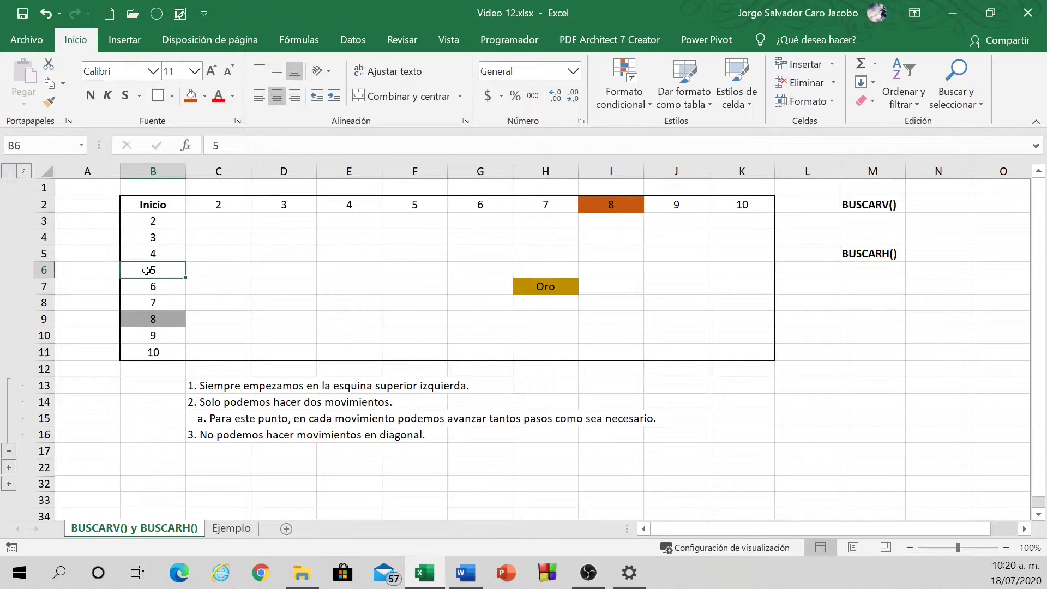
pyautogui.click(152, 205)
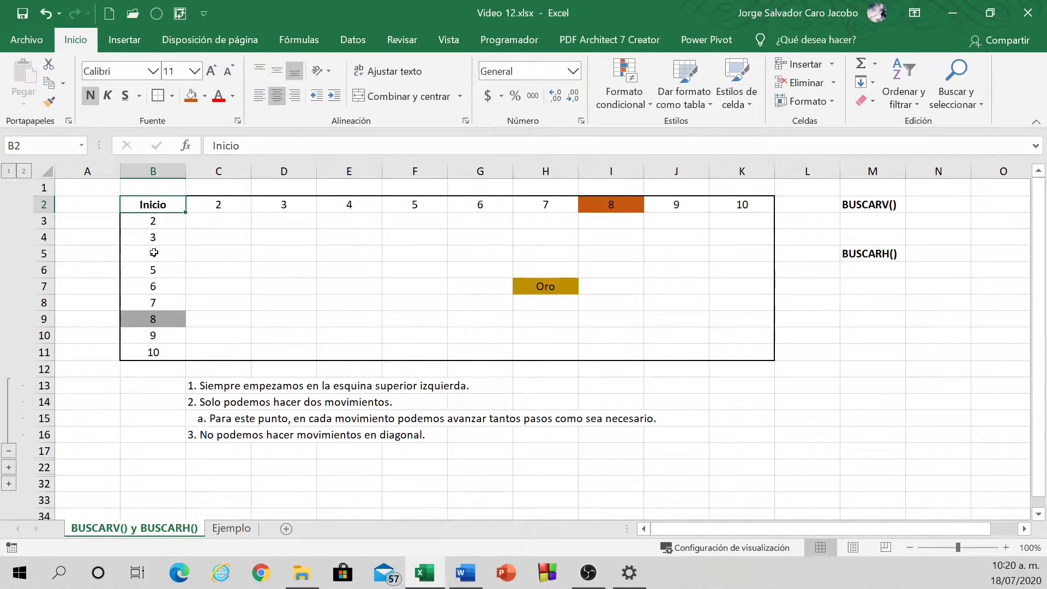
pyautogui.click(154, 353)
pyautogui.moveTo(153, 202); pyautogui.dragTo(153, 287)
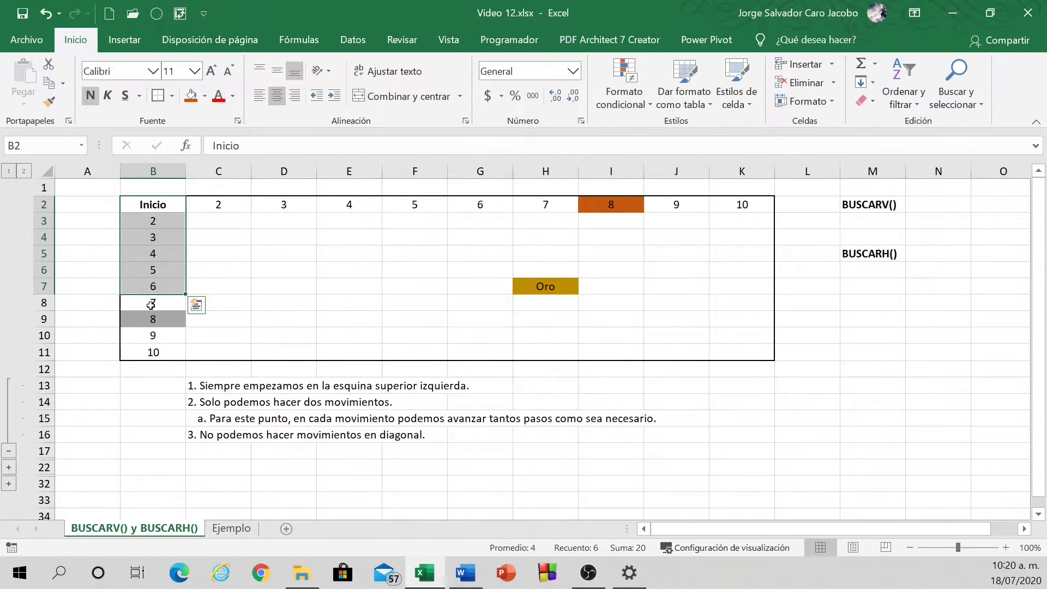
pyautogui.click(152, 288)
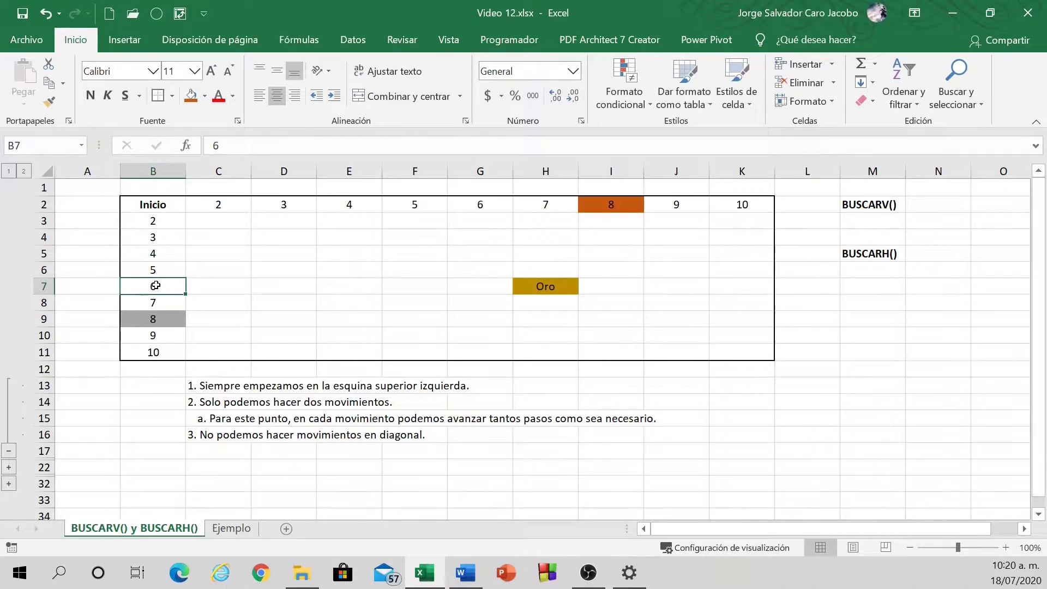
pyautogui.moveTo(150, 288); pyautogui.dragTo(578, 283)
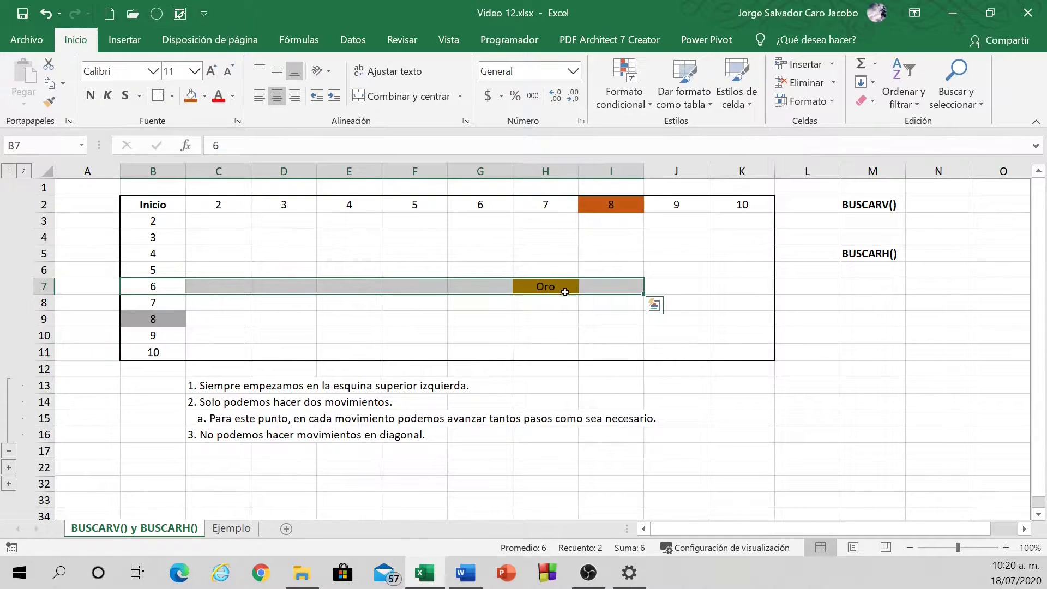
pyautogui.click(535, 285)
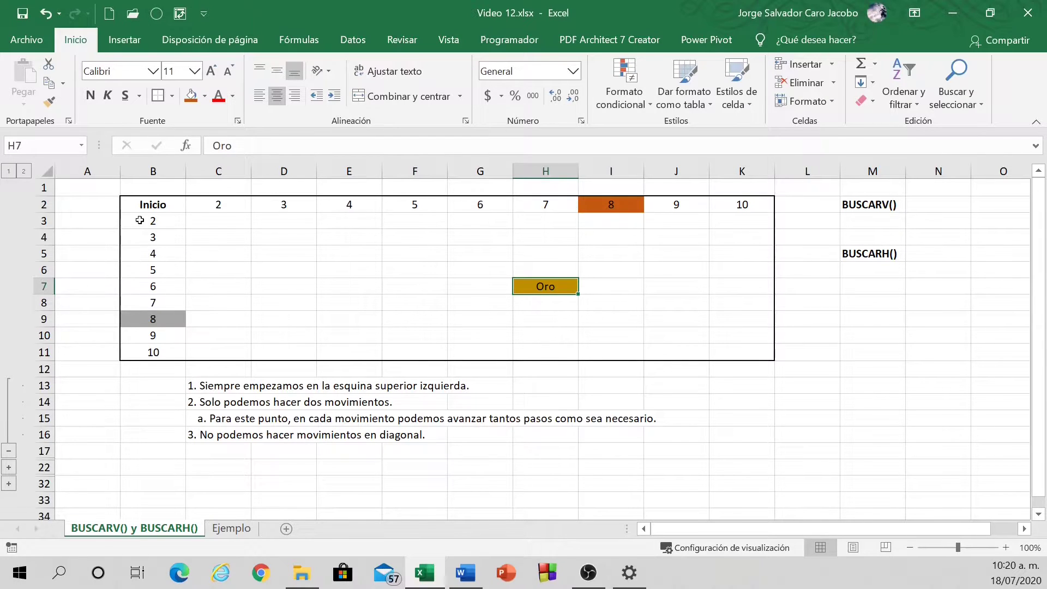
# - Trace diagonal moves from Inicio through C3, F6 and G7, and compare them with reaching C3 by way of C2
pyautogui.click(152, 204)
pyautogui.click(210, 218)
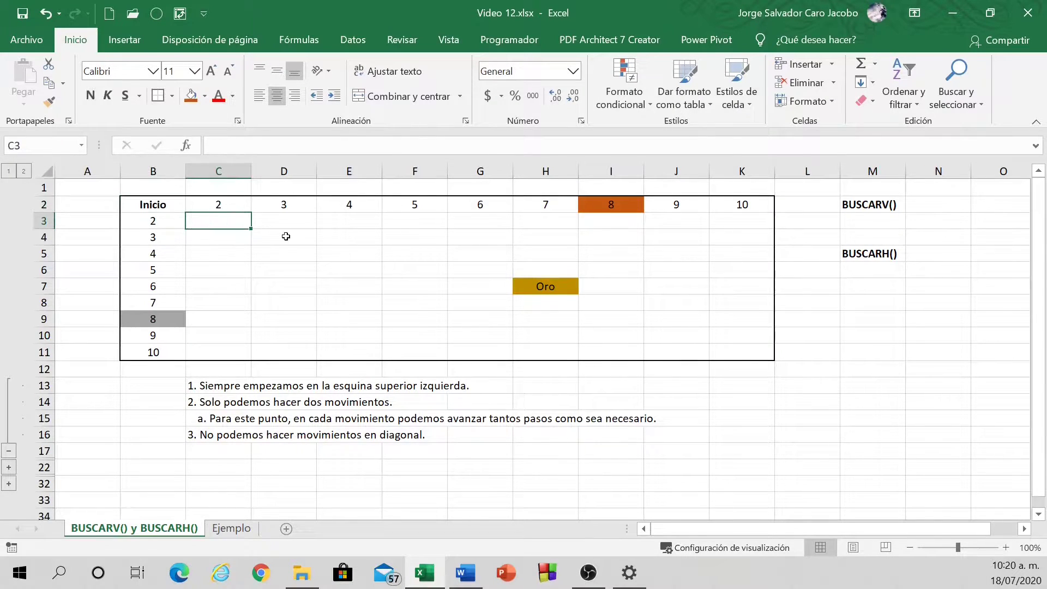
pyautogui.click(414, 270)
pyautogui.click(476, 286)
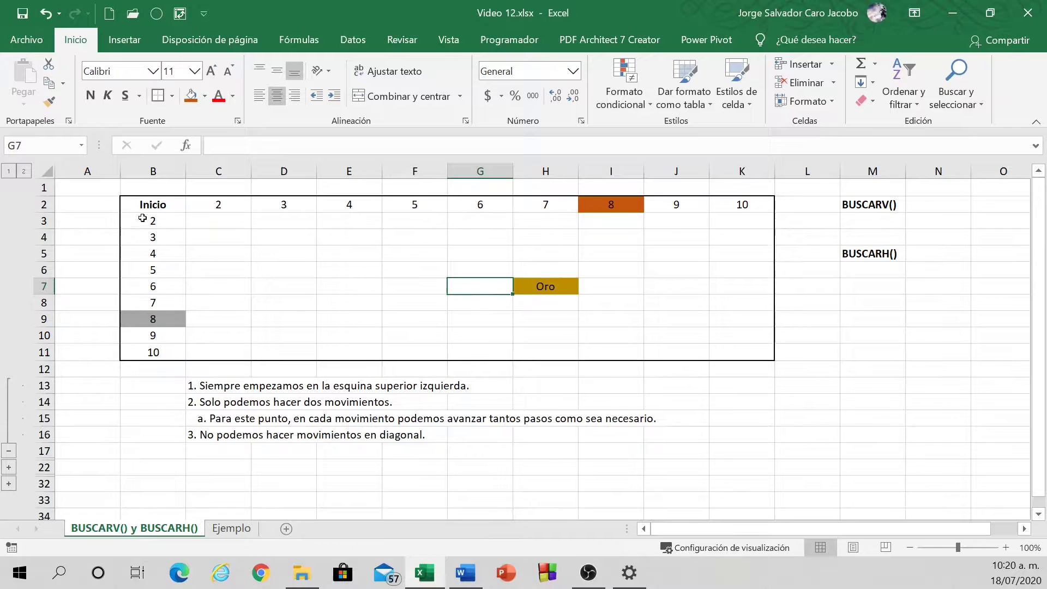
pyautogui.click(151, 204)
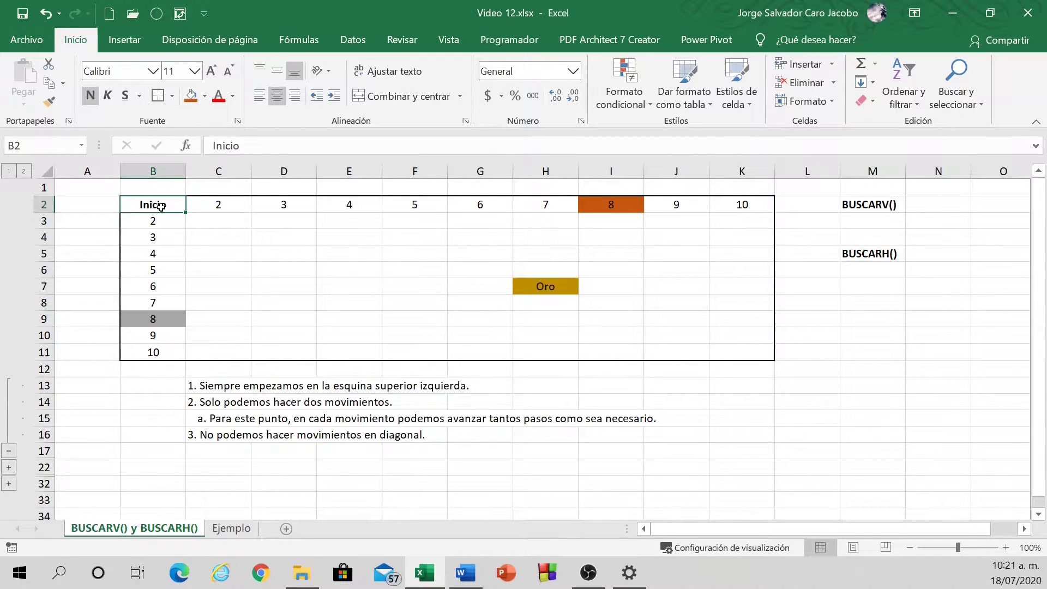
pyautogui.click(202, 219)
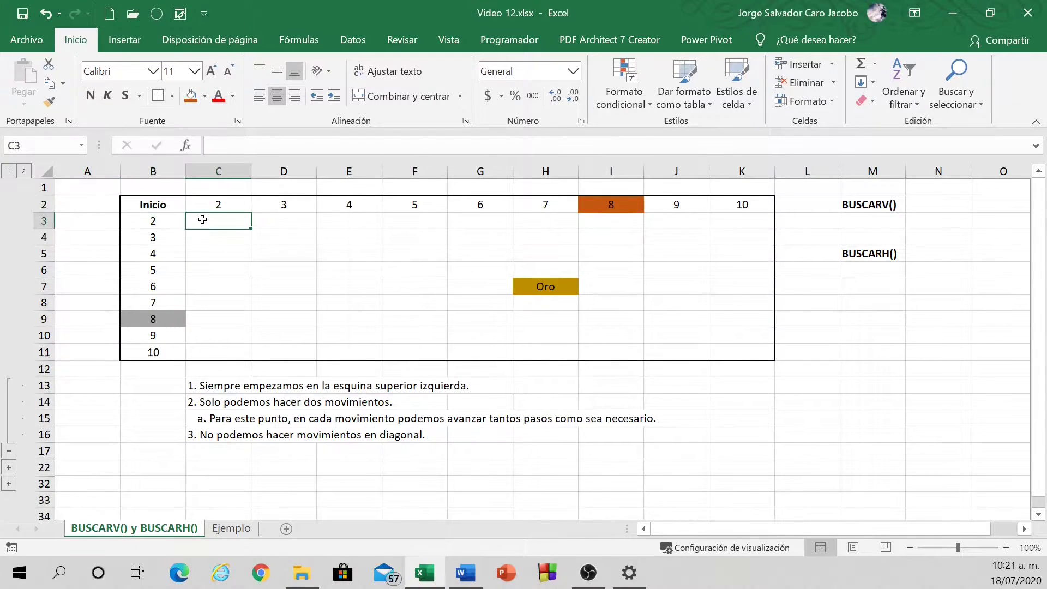
pyautogui.click(155, 205)
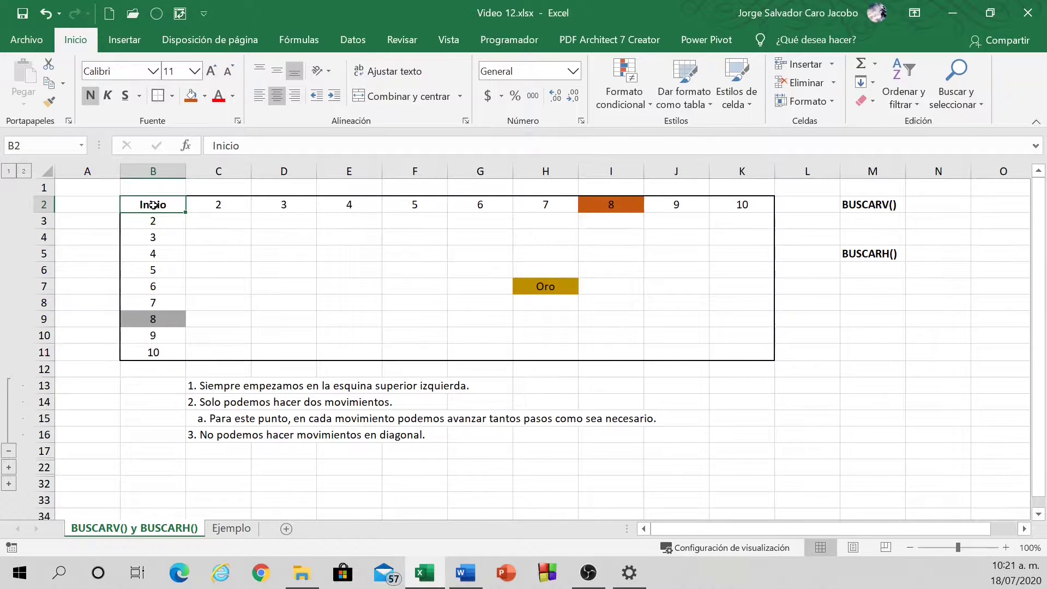
pyautogui.moveTo(152, 204); pyautogui.dragTo(213, 219)
pyautogui.click(154, 204)
pyautogui.click(220, 202)
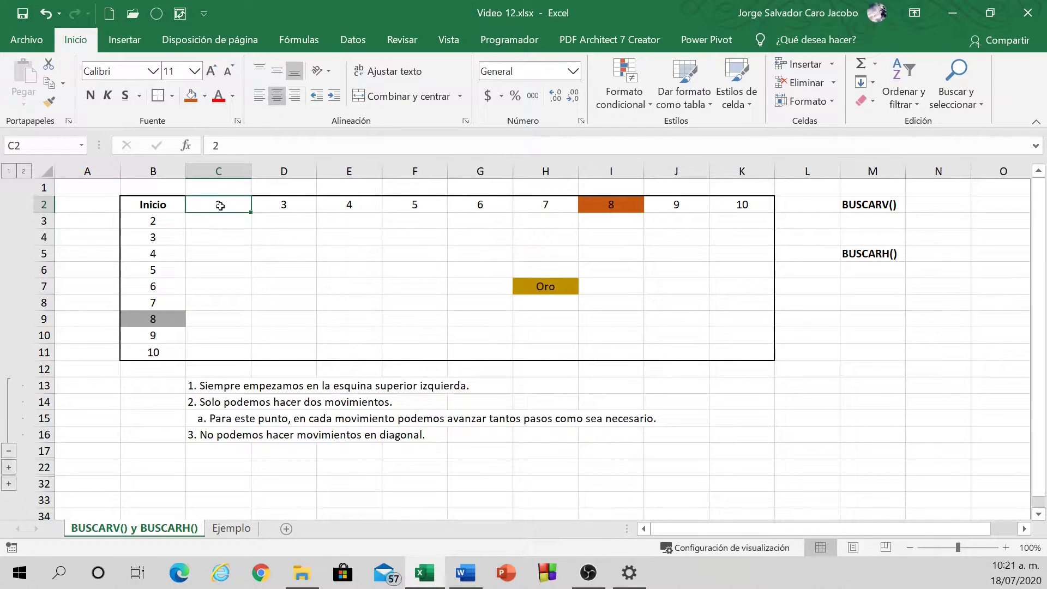
pyautogui.click(213, 217)
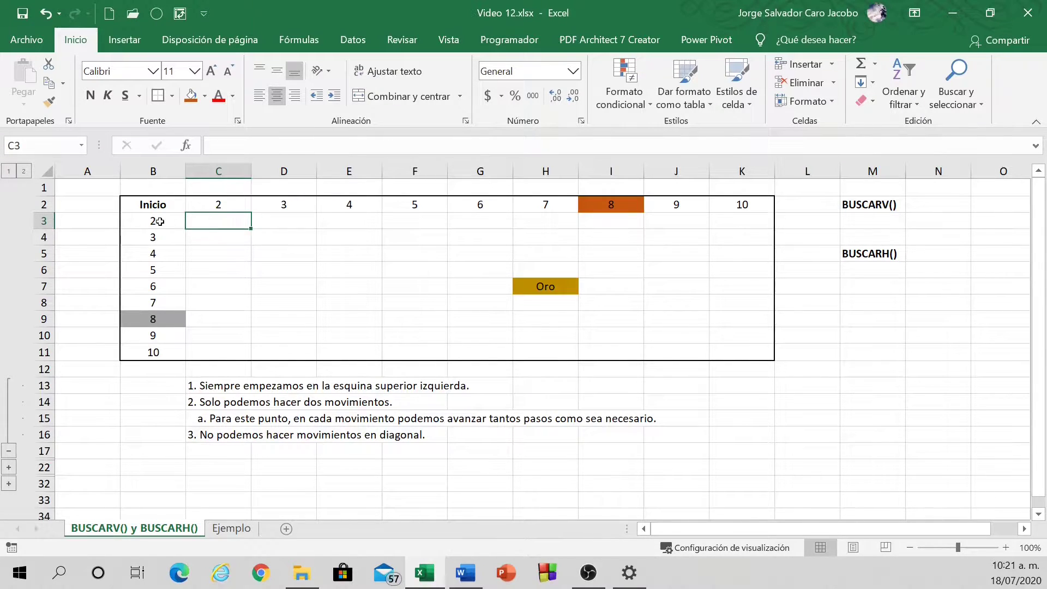
# - Examine the possible search areas by selecting ranges from Inicio along column B and row 2, across the grid, and from other starting cells
pyautogui.moveTo(146, 203); pyautogui.dragTo(154, 298)
pyautogui.moveTo(150, 204); pyautogui.dragTo(417, 205)
pyautogui.moveTo(168, 206); pyautogui.dragTo(736, 356)
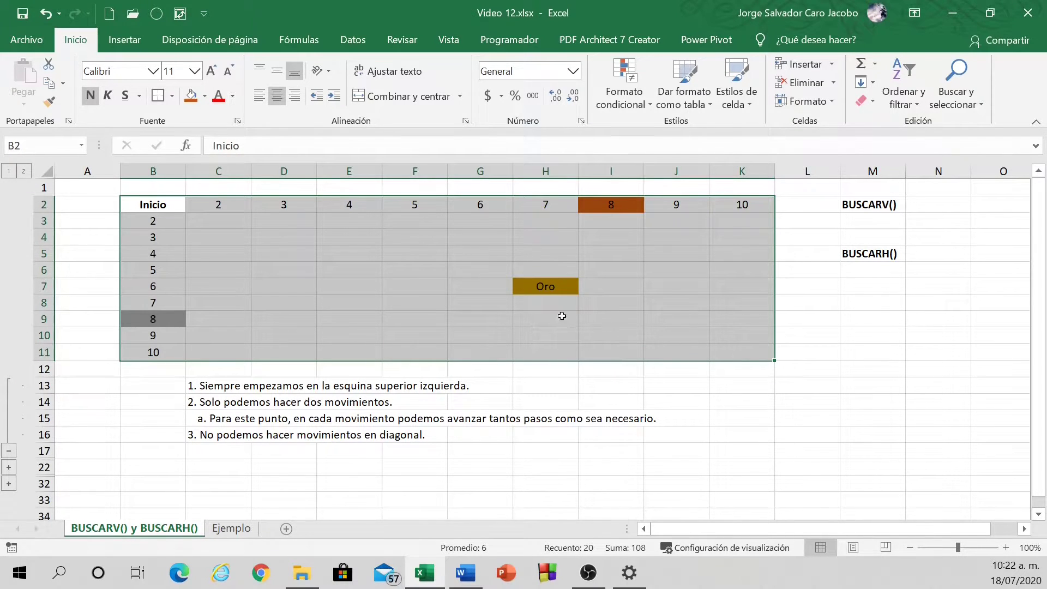
pyautogui.click(148, 204)
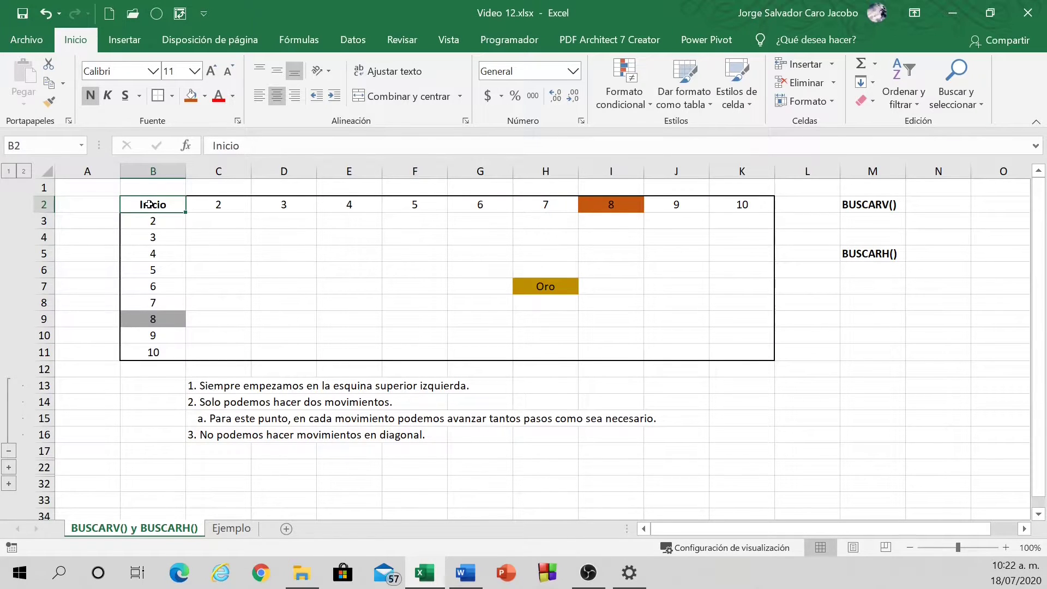
pyautogui.moveTo(161, 204); pyautogui.dragTo(423, 313)
pyautogui.moveTo(589, 300); pyautogui.dragTo(921, 462)
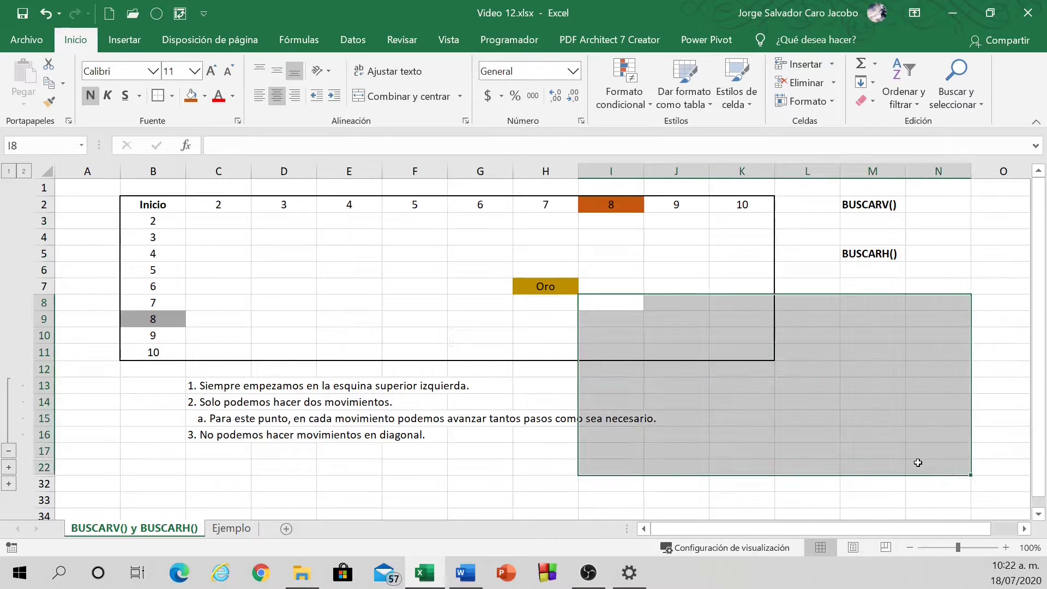
pyautogui.moveTo(168, 327); pyautogui.dragTo(436, 485)
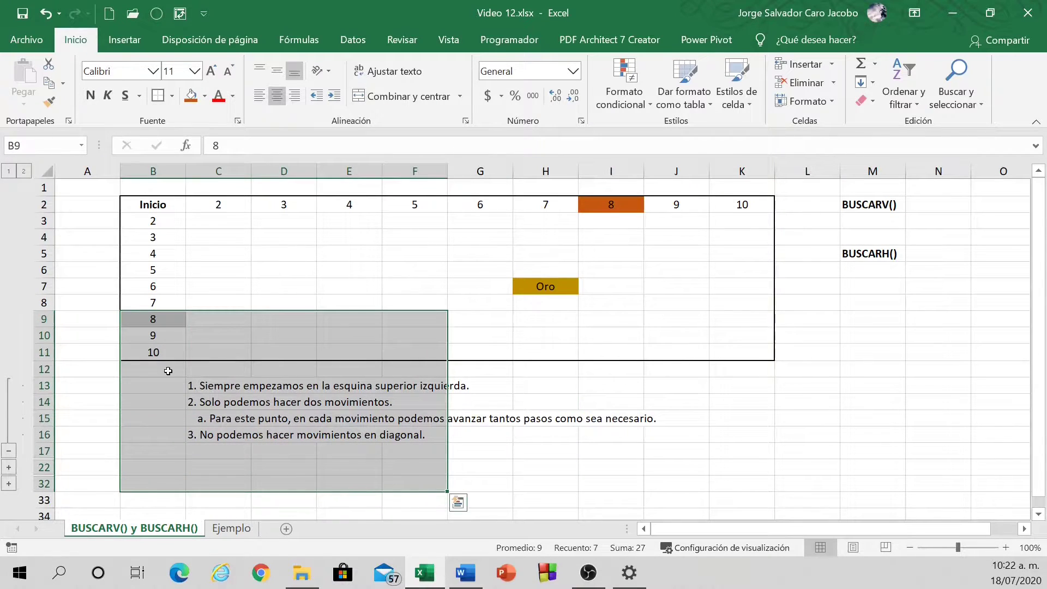
pyautogui.click(143, 202)
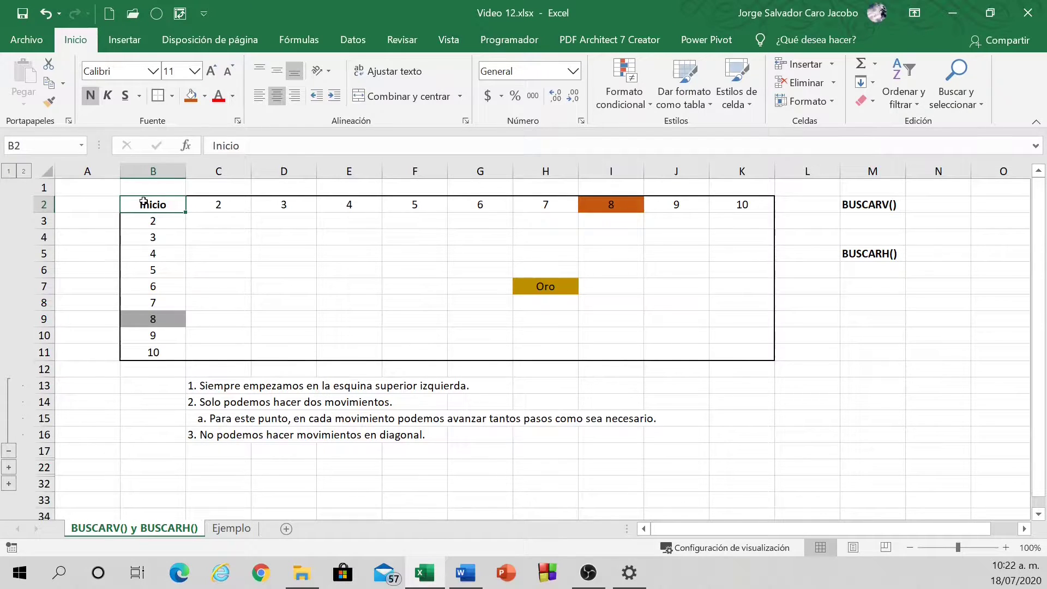
pyautogui.moveTo(144, 203); pyautogui.dragTo(597, 206)
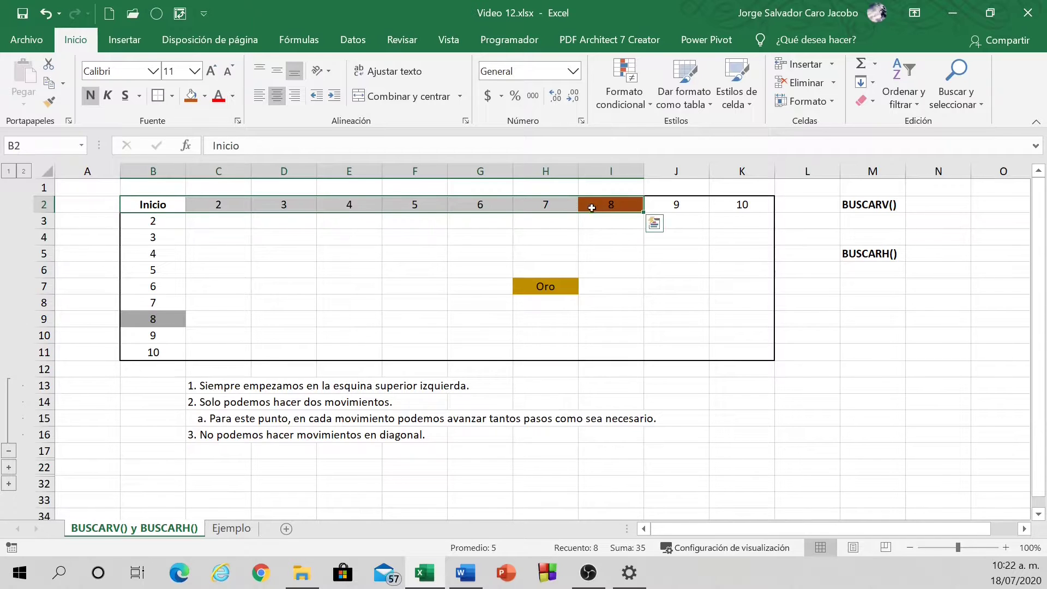
pyautogui.moveTo(157, 205); pyautogui.dragTo(158, 305)
# - Collapse the movement rules in rows 13 to 16 and expand the function explanation in rows 18 to 21
pyautogui.click(9, 450)
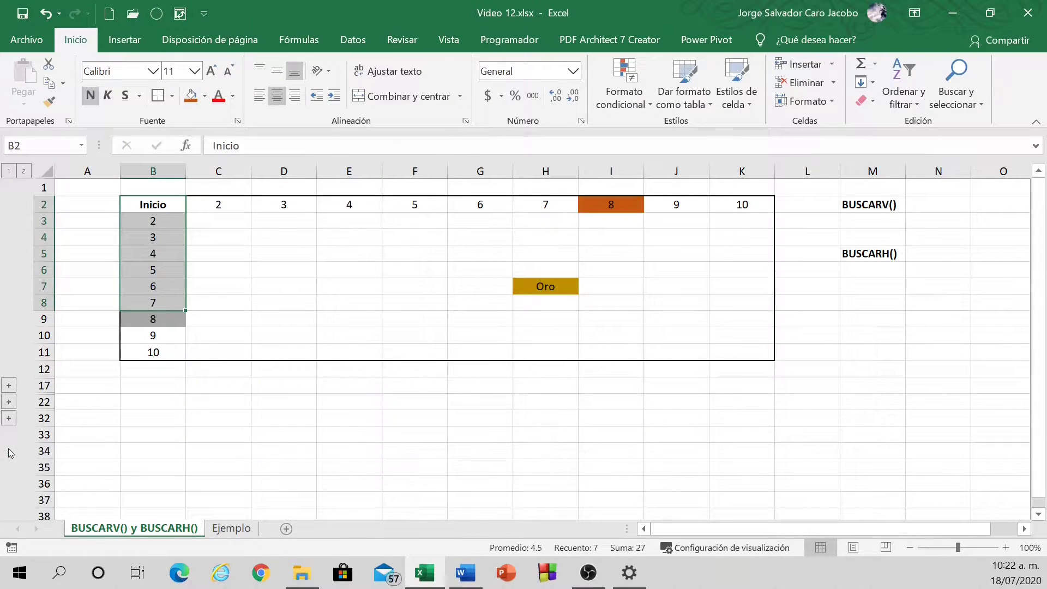
pyautogui.click(8, 404)
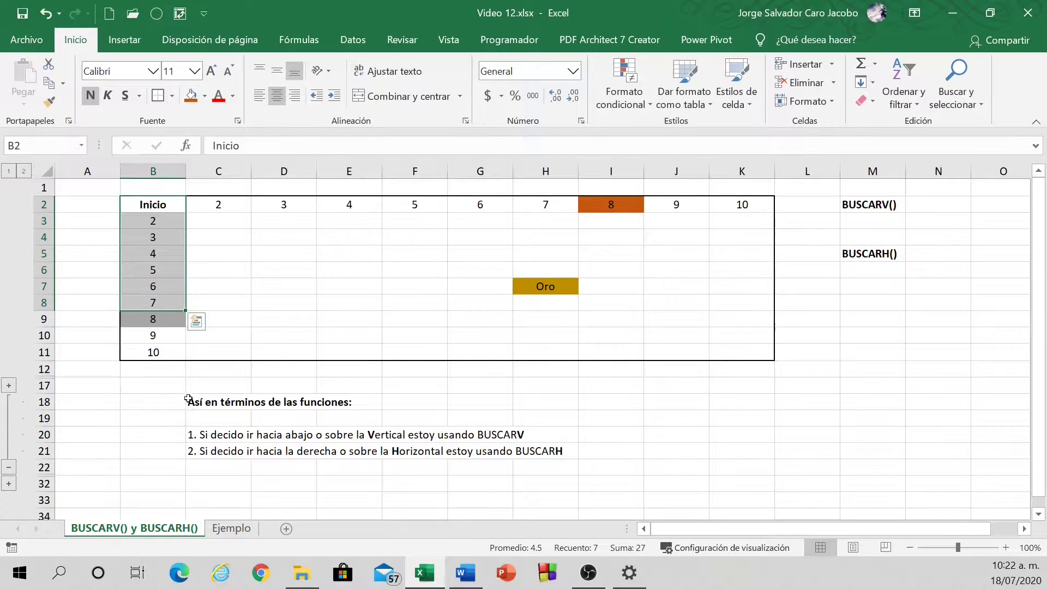
# - Relate the BUSCARV rule to column B (B2:B11) and the BUSCARH rule to row 2 (B2:I2) by selecting those ranges
pyautogui.click(152, 204)
pyautogui.moveTo(152, 204); pyautogui.dragTo(158, 363)
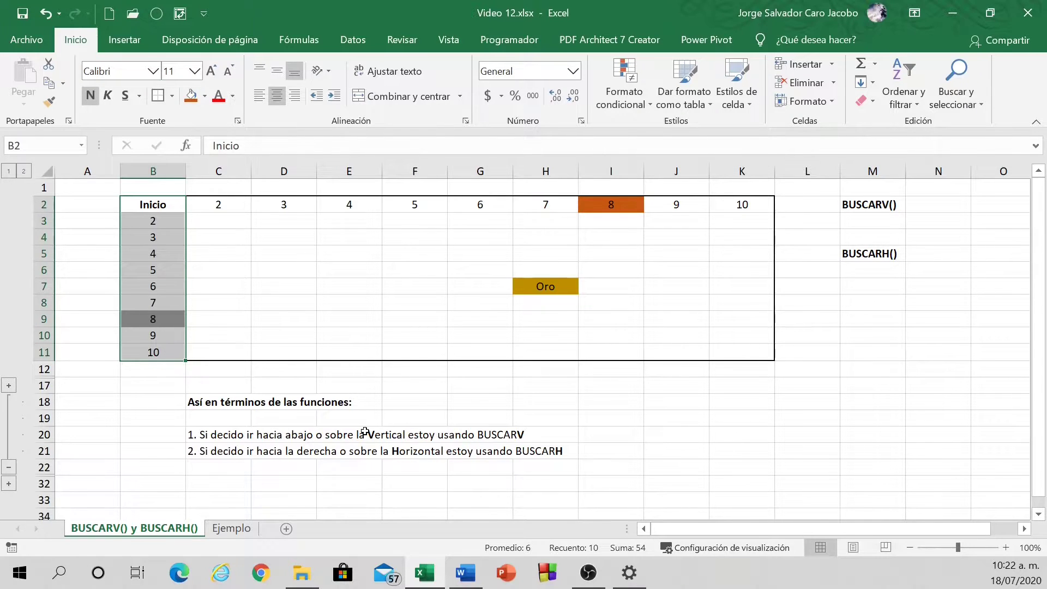
pyautogui.click(209, 433)
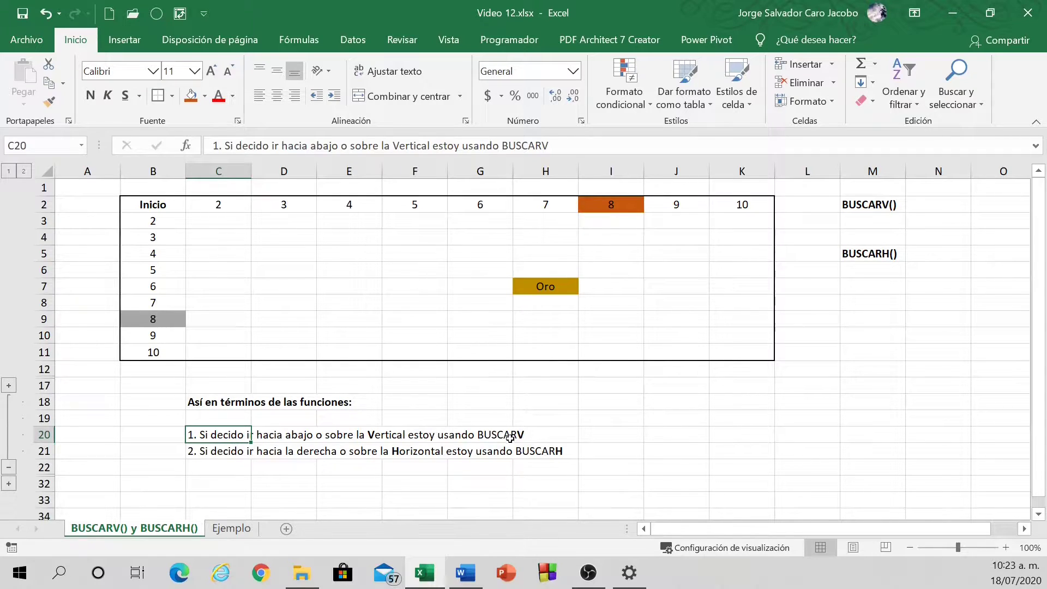
pyautogui.moveTo(150, 198); pyautogui.dragTo(548, 289)
pyautogui.click(145, 206)
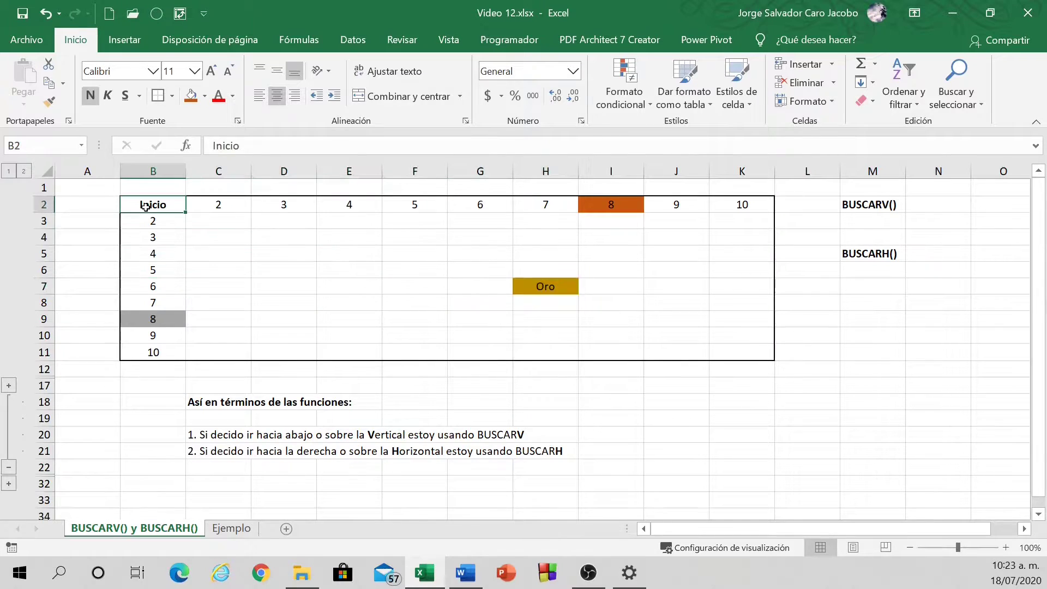
pyautogui.moveTo(164, 204); pyautogui.dragTo(625, 204)
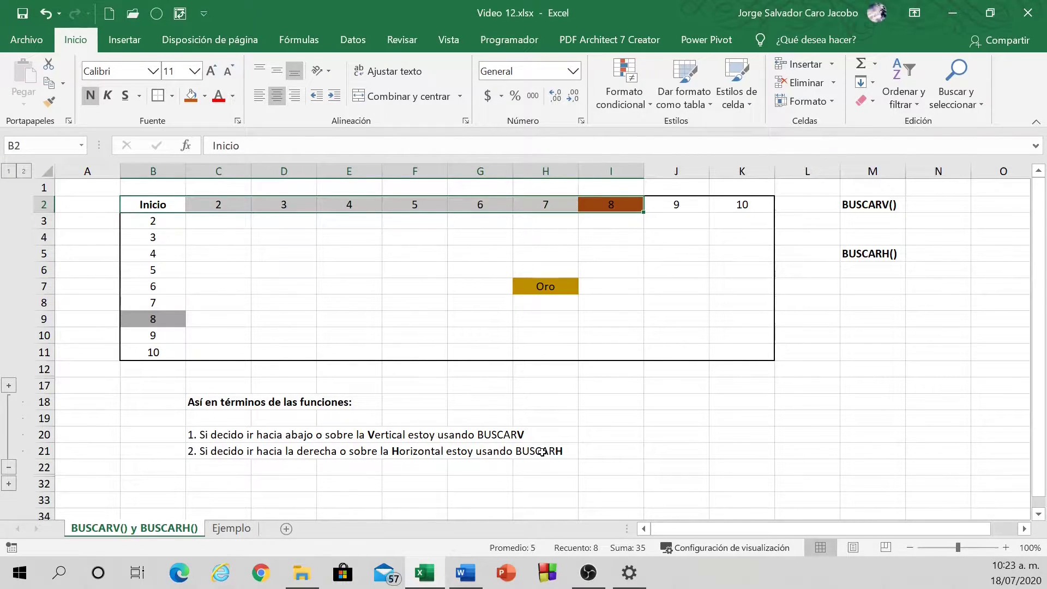
# - Collapse rows 18 to 21 and expand the Análisis de Función section to review the BUSCARV and BUSCARH syntax in C25 and C26
pyautogui.click(8, 468)
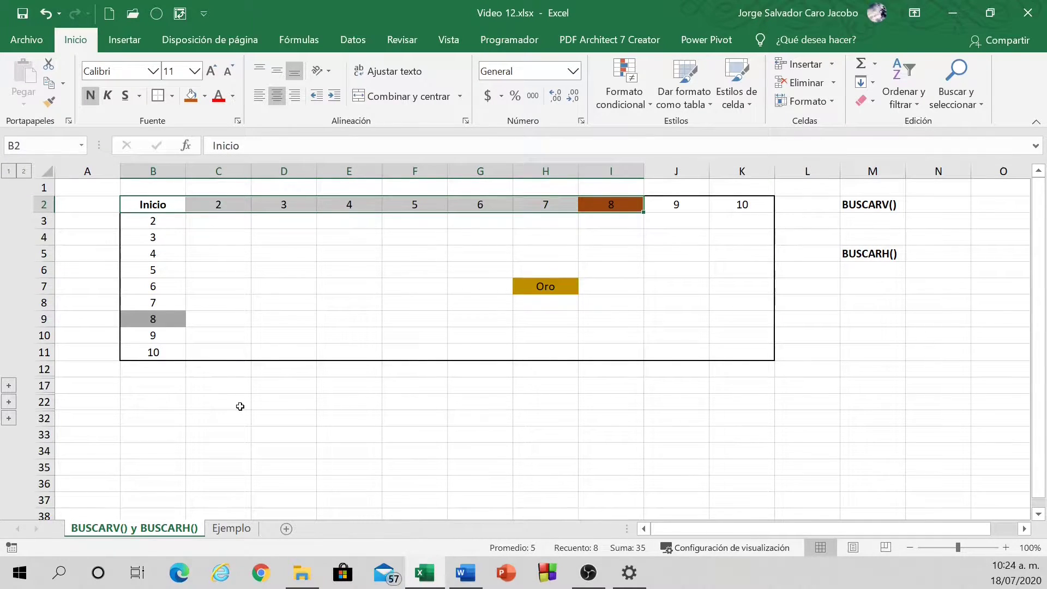
pyautogui.click(9, 419)
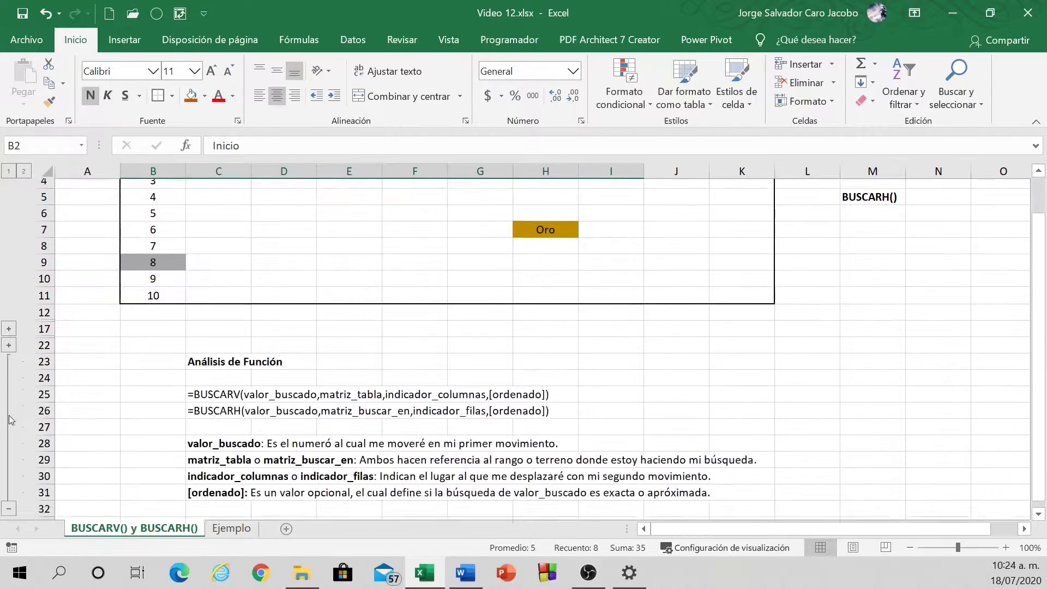
pyautogui.click(211, 385)
pyautogui.click(208, 404)
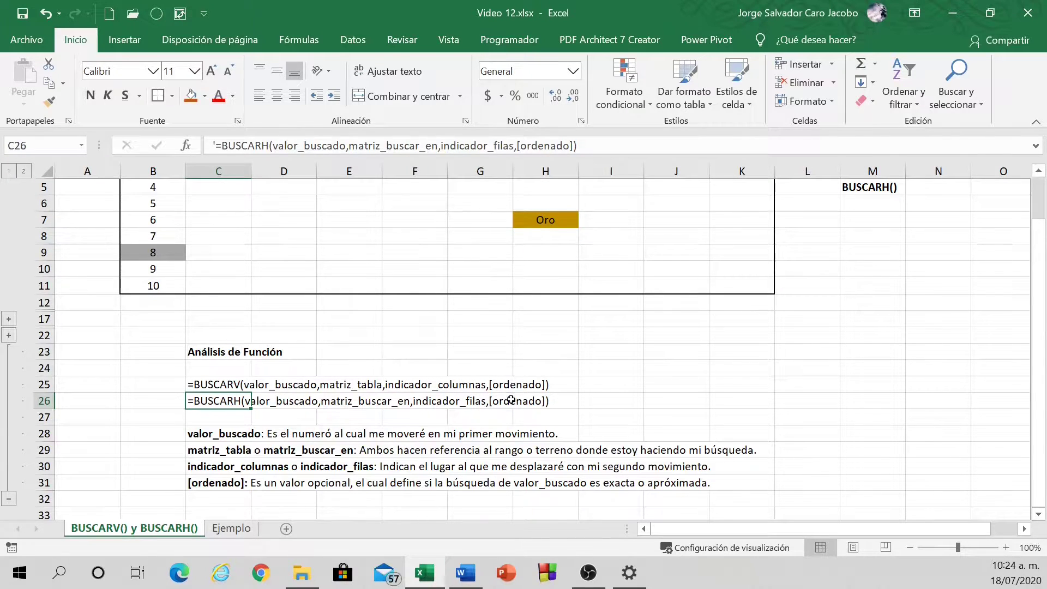
# - Compare the argument hints of BUSCARV and BUSCARH by starting each formula in I25, discarding the entry at the end
pyautogui.click(600, 386)
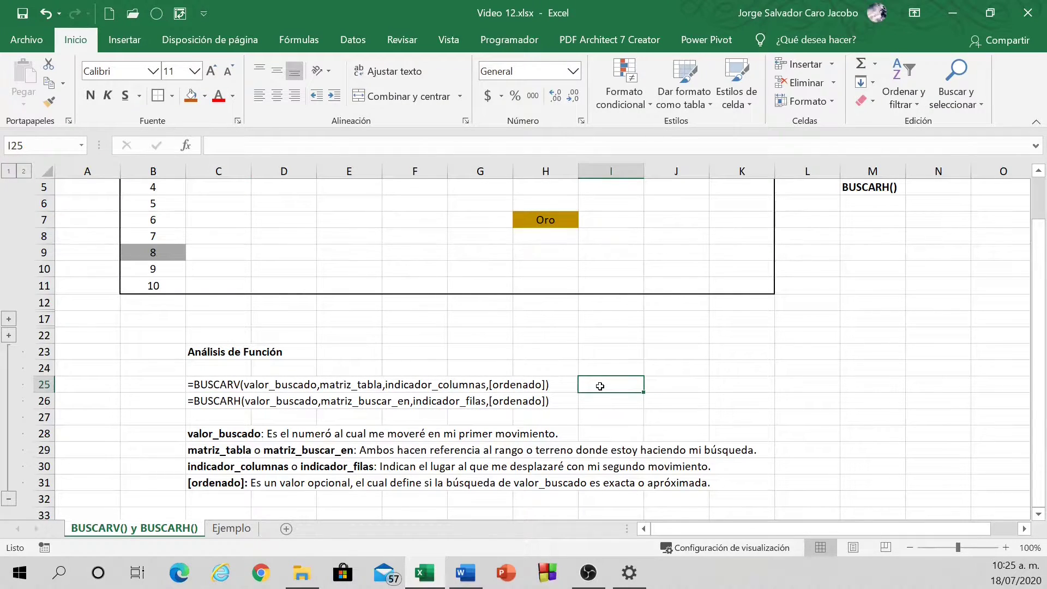
pyautogui.write('=busc')
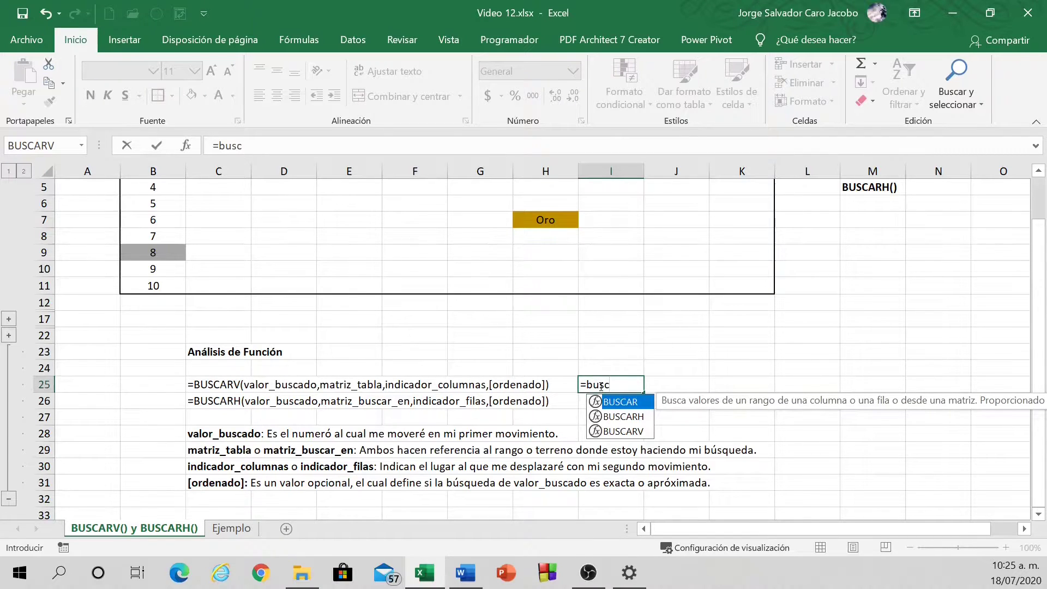
pyautogui.press('Down')
pyautogui.press('Down')
pyautogui.press('Tab')
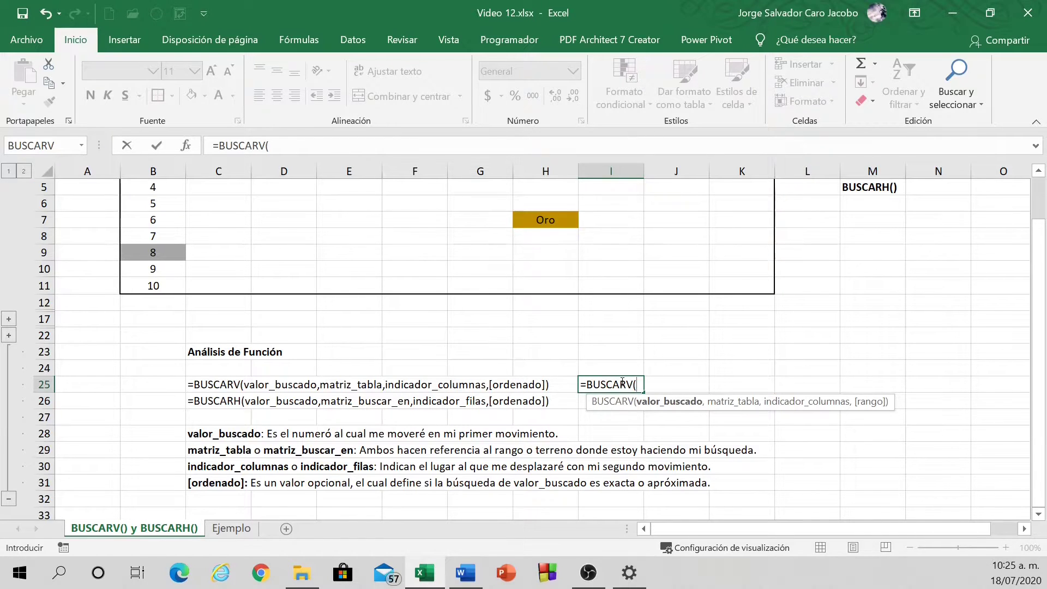
pyautogui.press('BackSpace')
pyautogui.press('BackSpace')
pyautogui.write('H(')
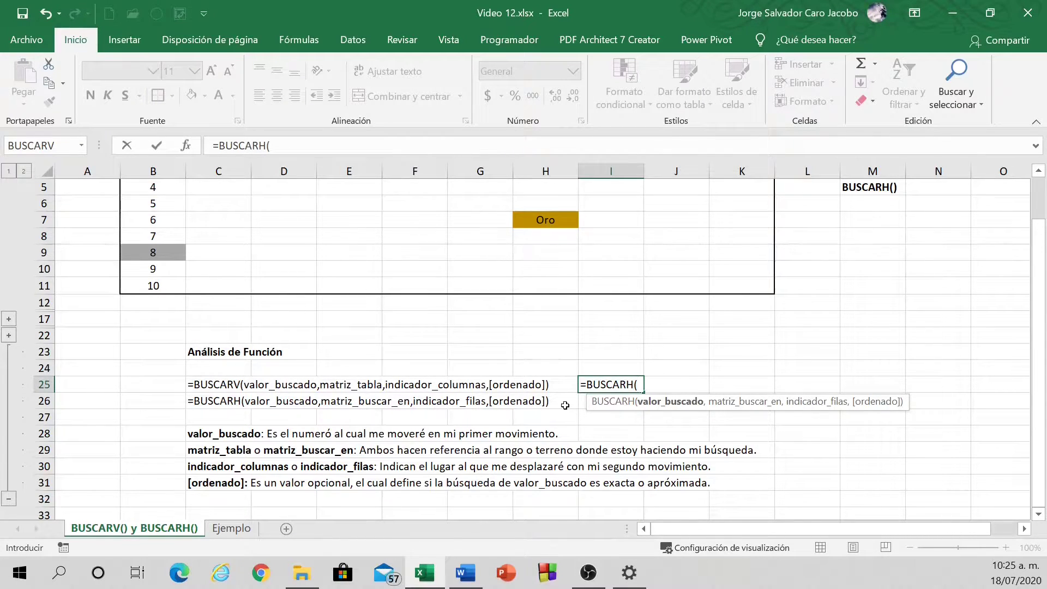
pyautogui.press('Escape')
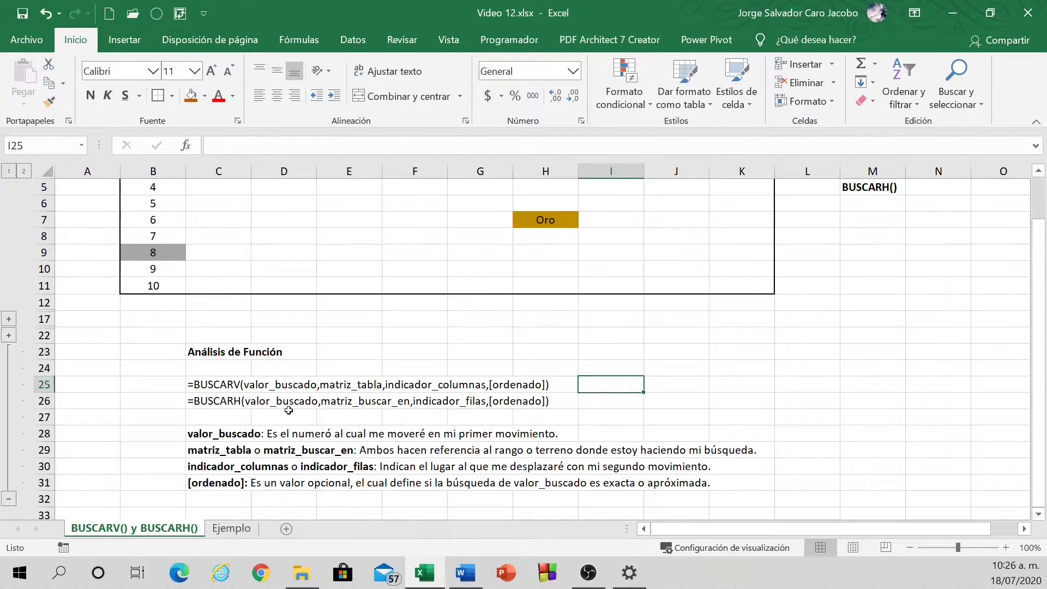
# - Trace the first movement from Inicio down to 6 in B7 and along row 2 to 7 in H2
pyautogui.scroll(2, 288, 410)
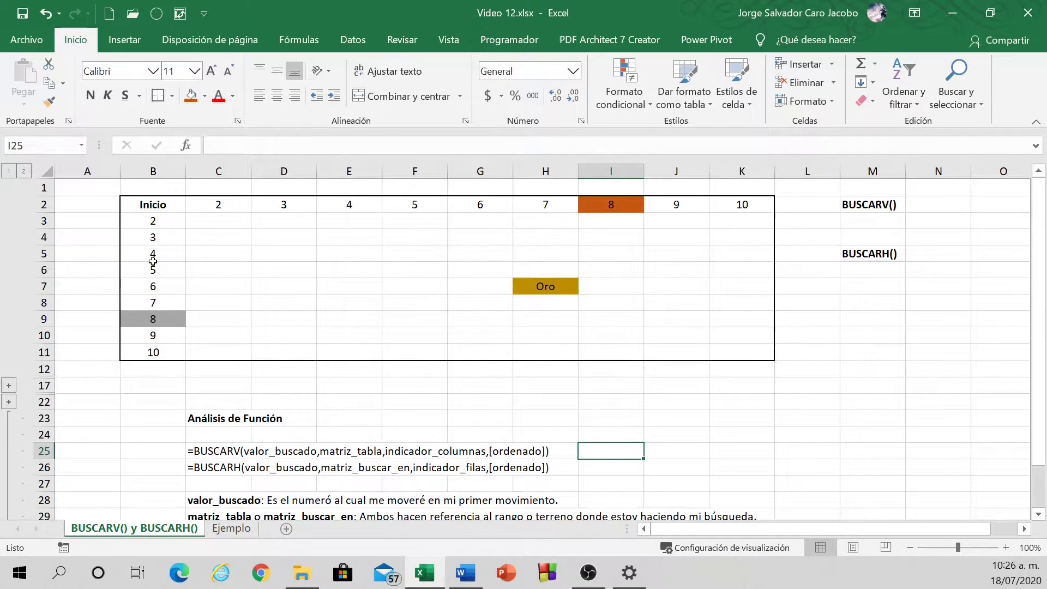
pyautogui.click(152, 206)
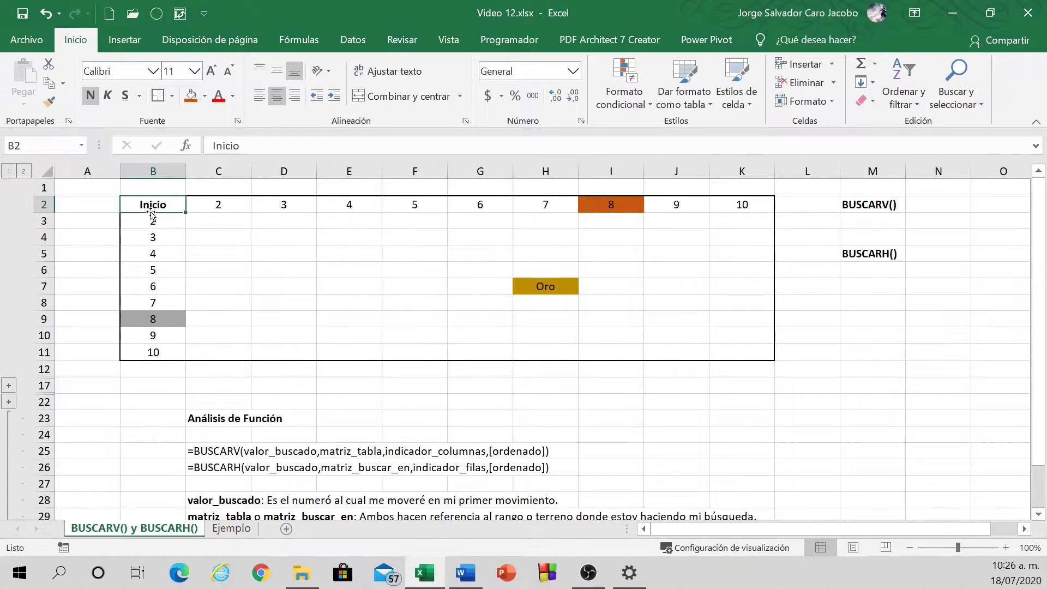
pyautogui.click(153, 286)
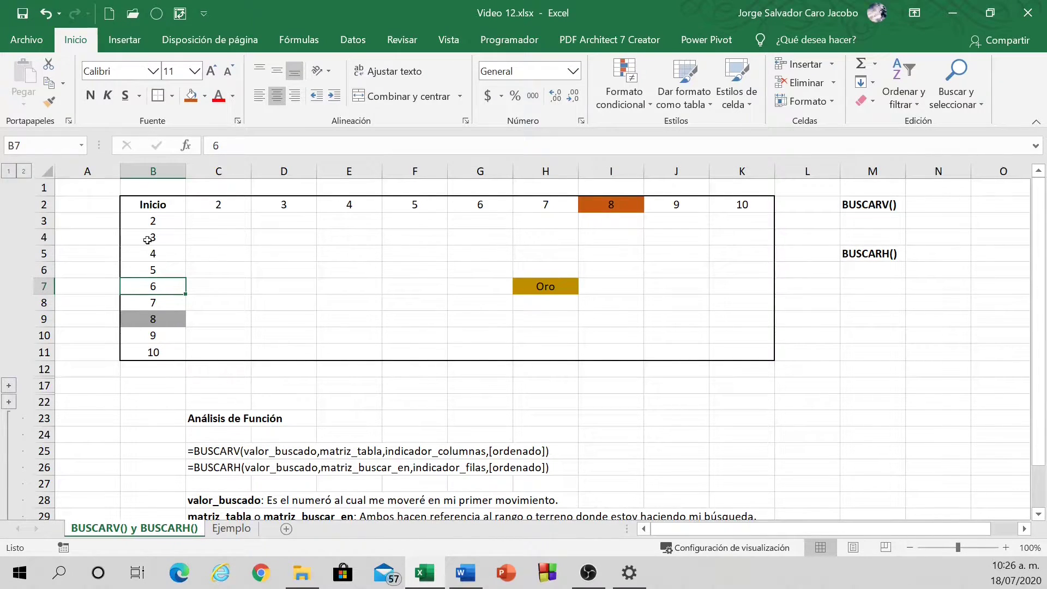
pyautogui.click(144, 203)
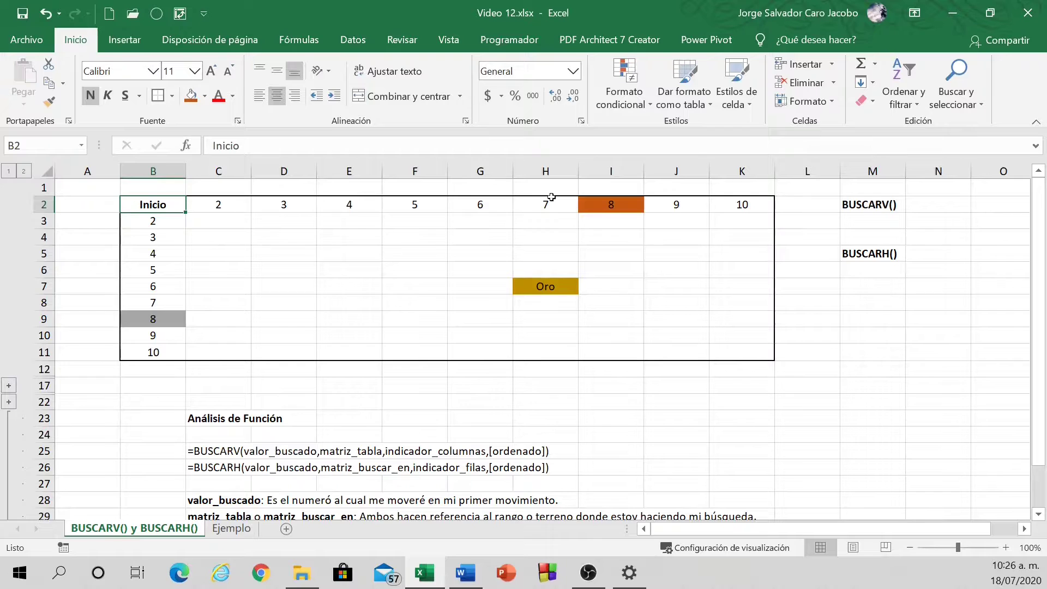
pyautogui.moveTo(239, 203); pyautogui.dragTo(366, 202)
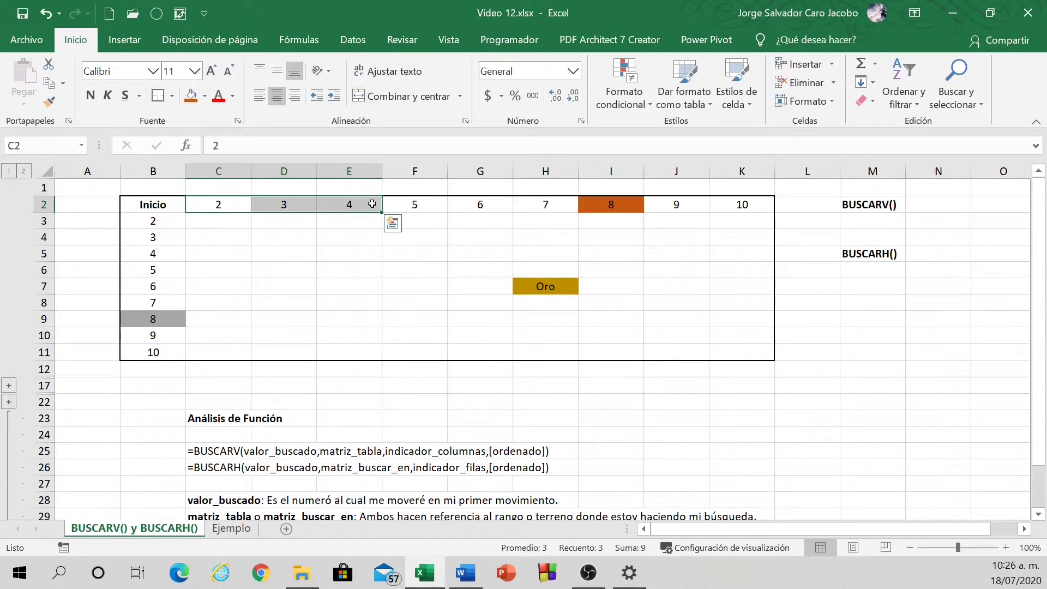
pyautogui.click(415, 203)
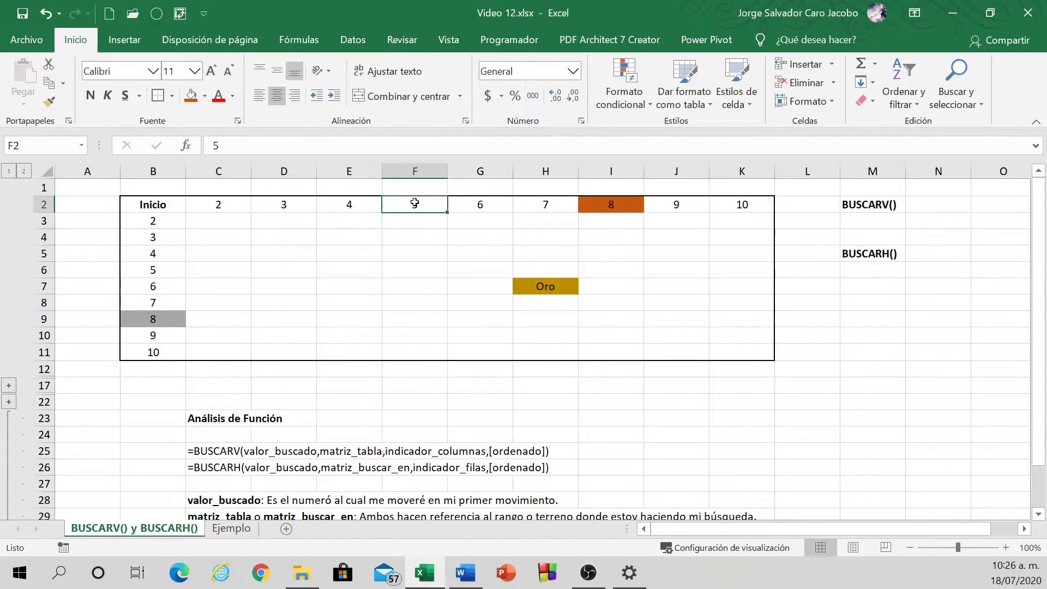
pyautogui.click(530, 198)
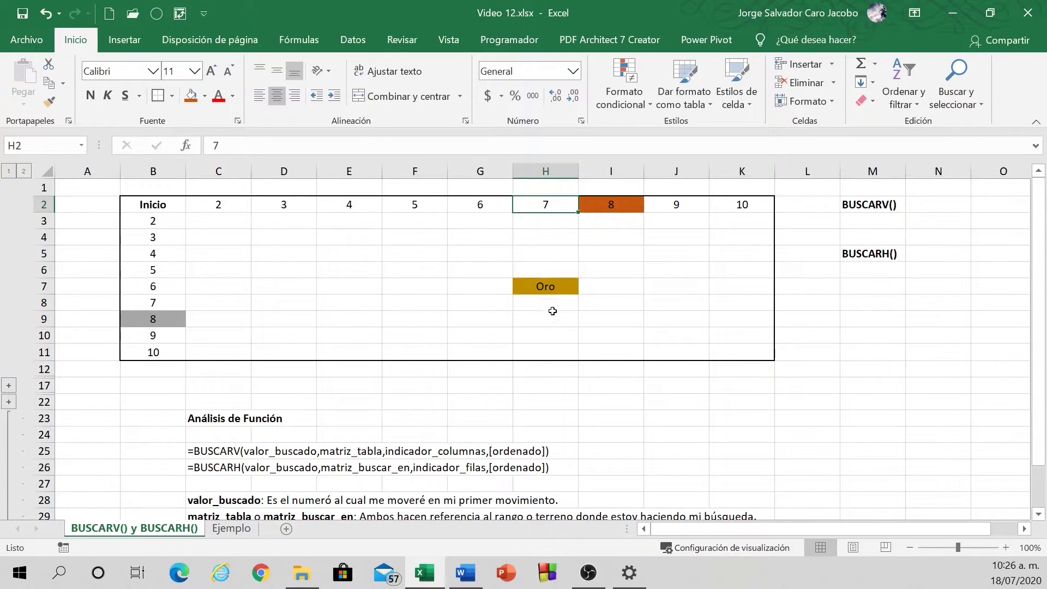
# - Review the argument definitions in rows 28 to 31 and relate matriz_tabla to the grid by selecting B2:K11
pyautogui.scroll(-4, 553, 286)
pyautogui.scroll(1, 201, 400)
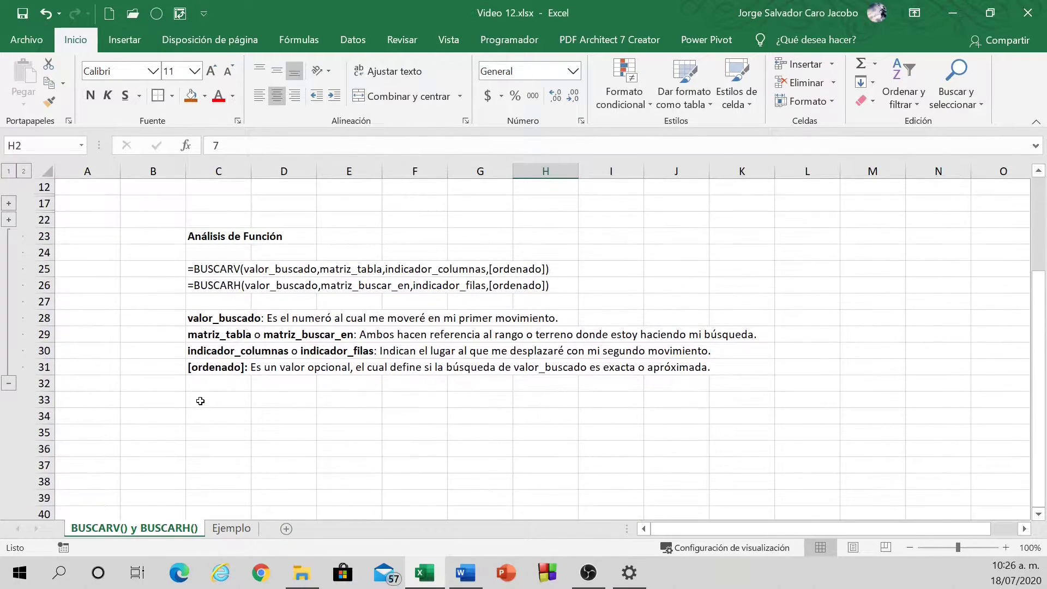
pyautogui.scroll(2, 213, 367)
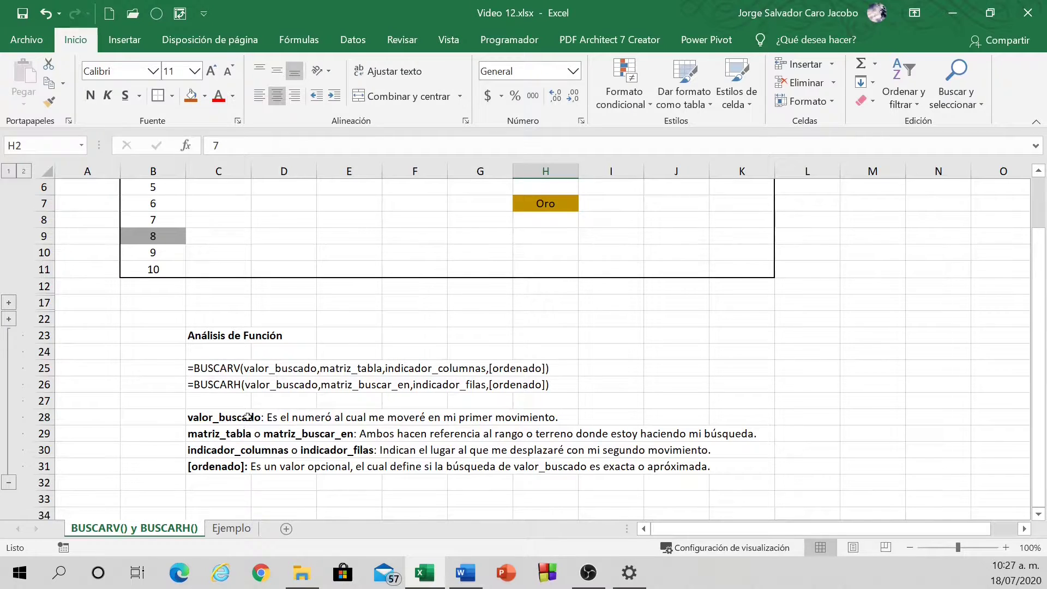
pyautogui.scroll(2, 206, 421)
pyautogui.moveTo(153, 205); pyautogui.dragTo(763, 352)
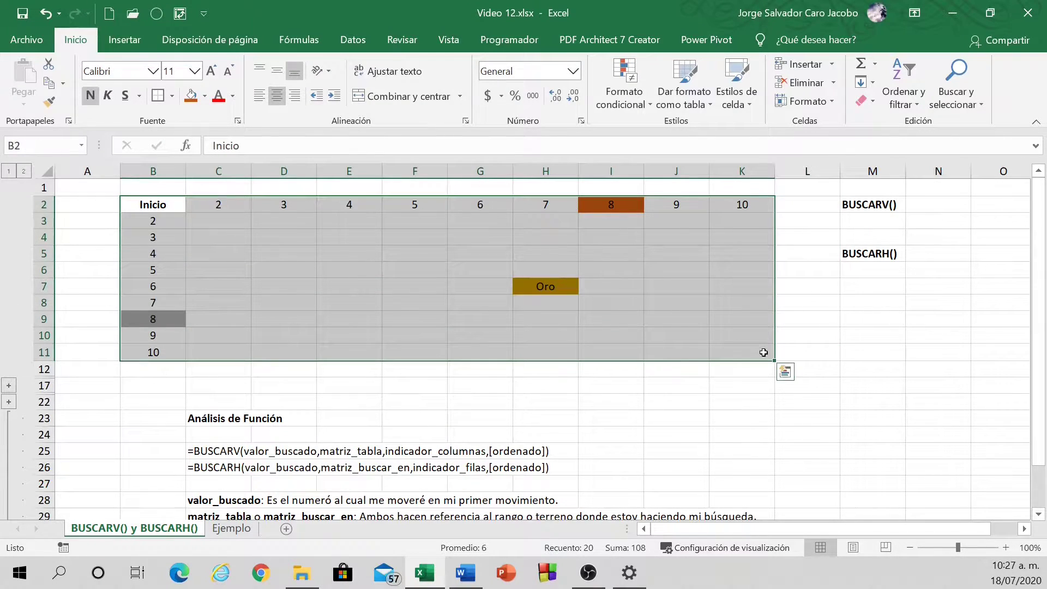
pyautogui.scroll(-3, 300, 422)
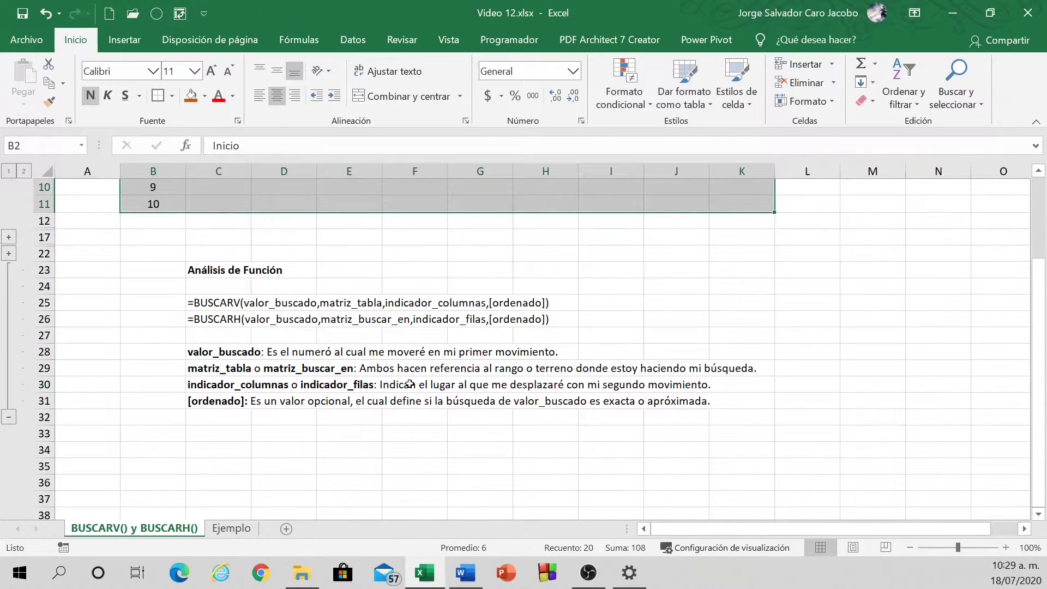
# - Examine the starting positions in column B and row 2 against the full grid B2:K11, visiting Inicio, B7, C2 and D2
pyautogui.scroll(3, 410, 383)
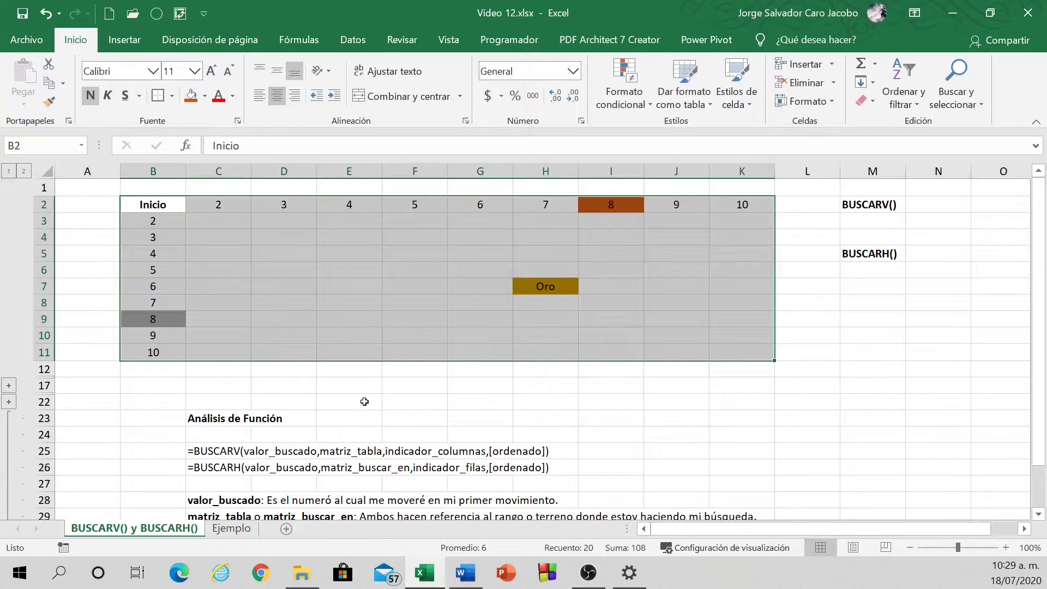
pyautogui.click(151, 206)
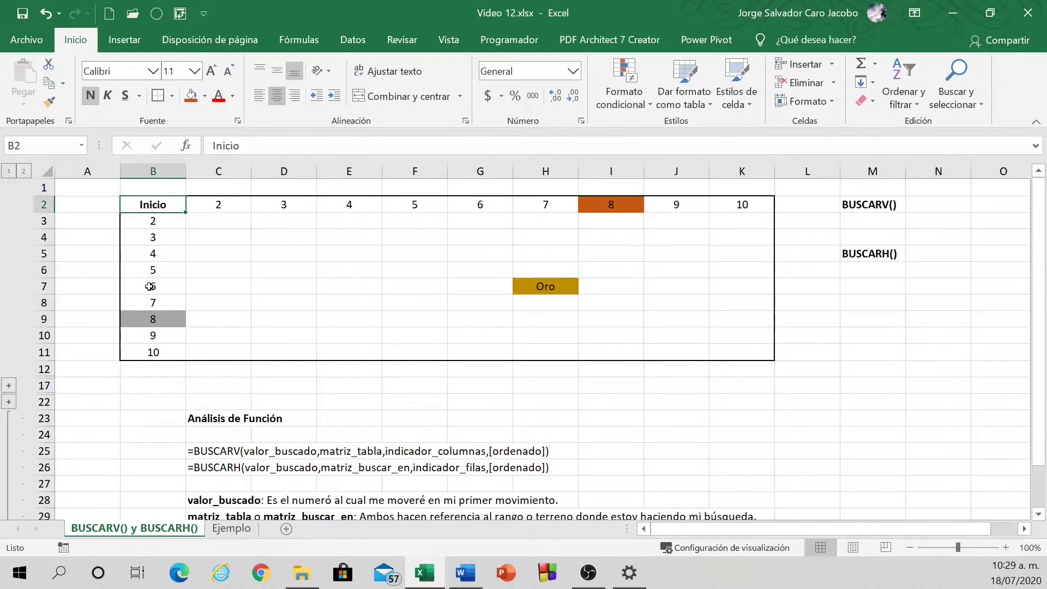
pyautogui.click(150, 287)
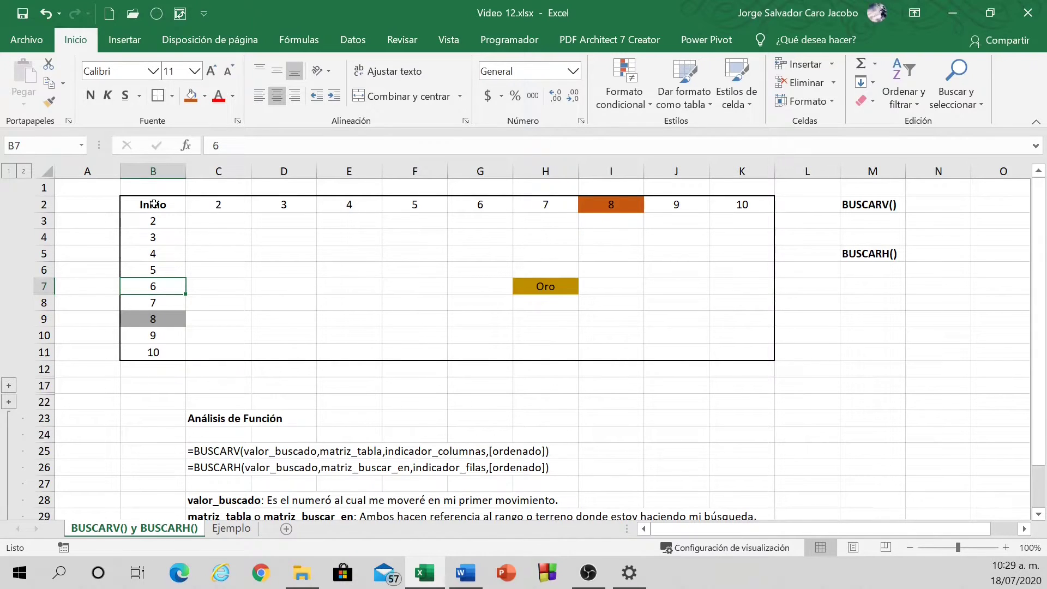
pyautogui.moveTo(156, 204); pyautogui.dragTo(720, 355)
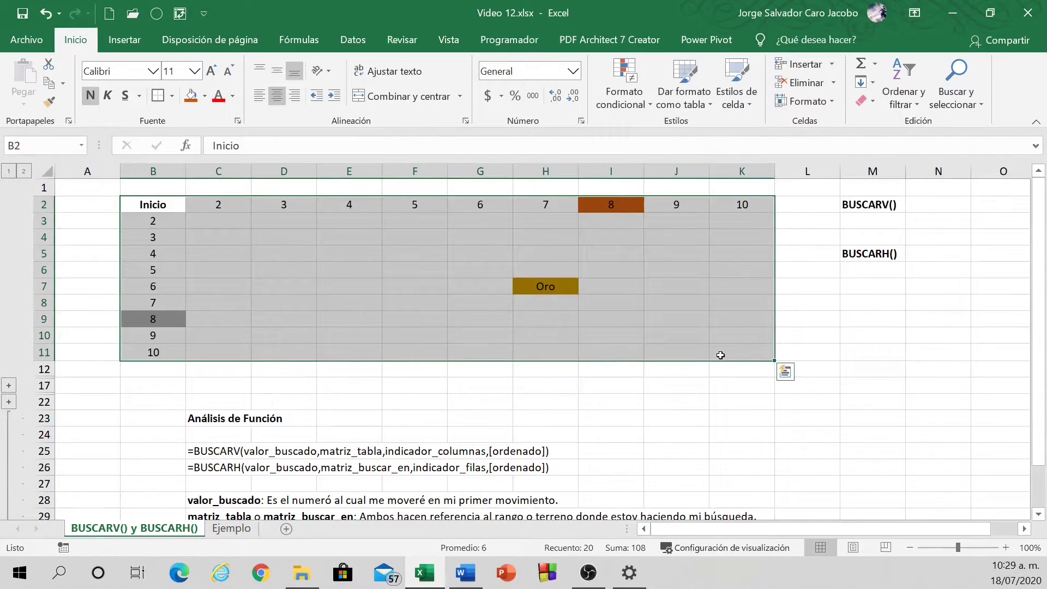
pyautogui.click(153, 287)
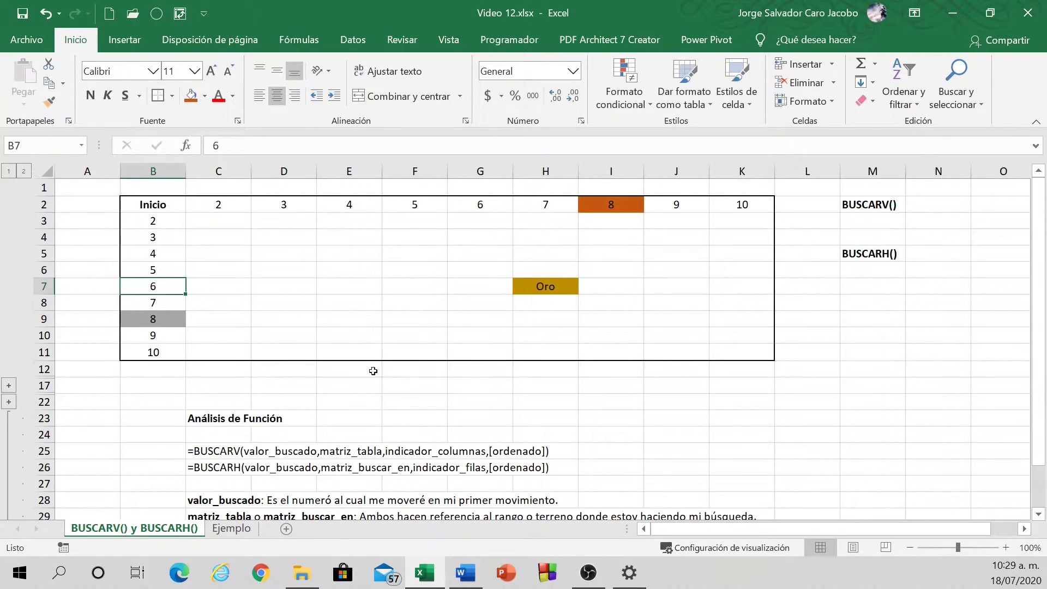
pyautogui.click(146, 202)
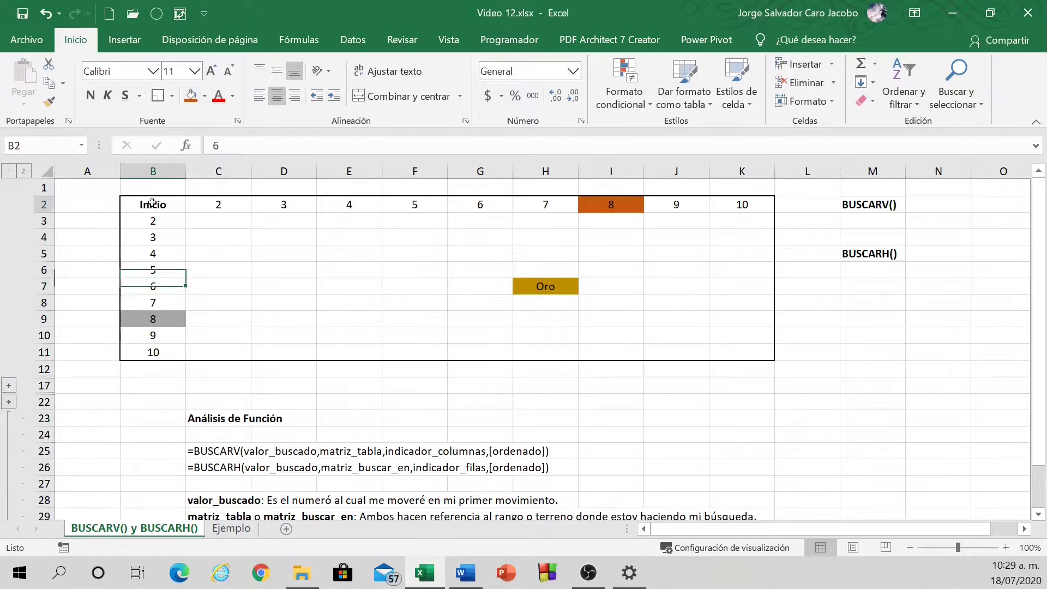
pyautogui.click(216, 204)
pyautogui.click(300, 206)
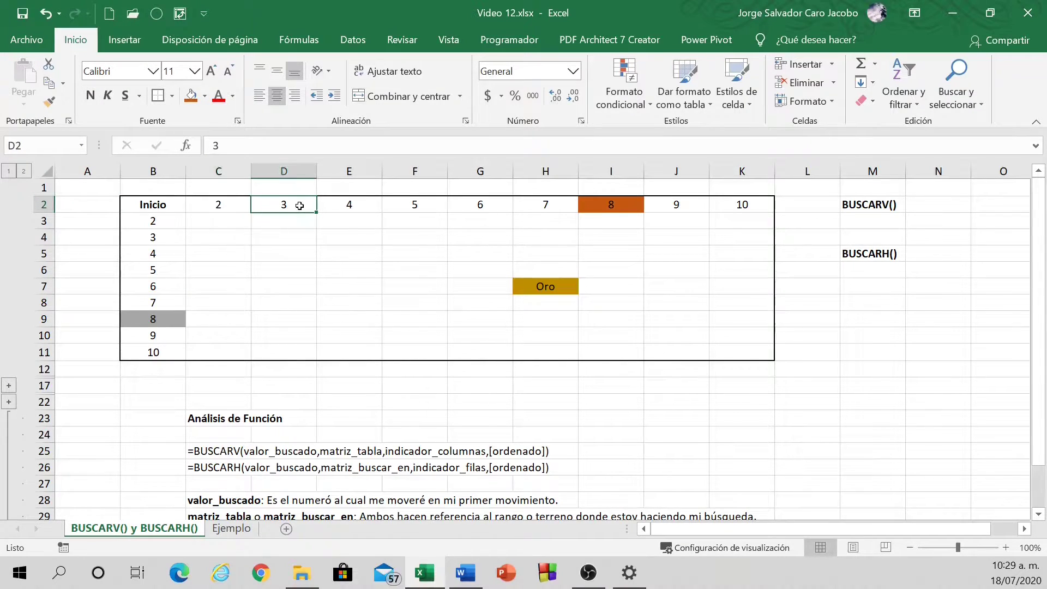
# - Relate the grid B2:K11 and column B2:B11 to the BUSCARV search, tracing the path from B7 across to Oro in H7
pyautogui.click(49, 171)
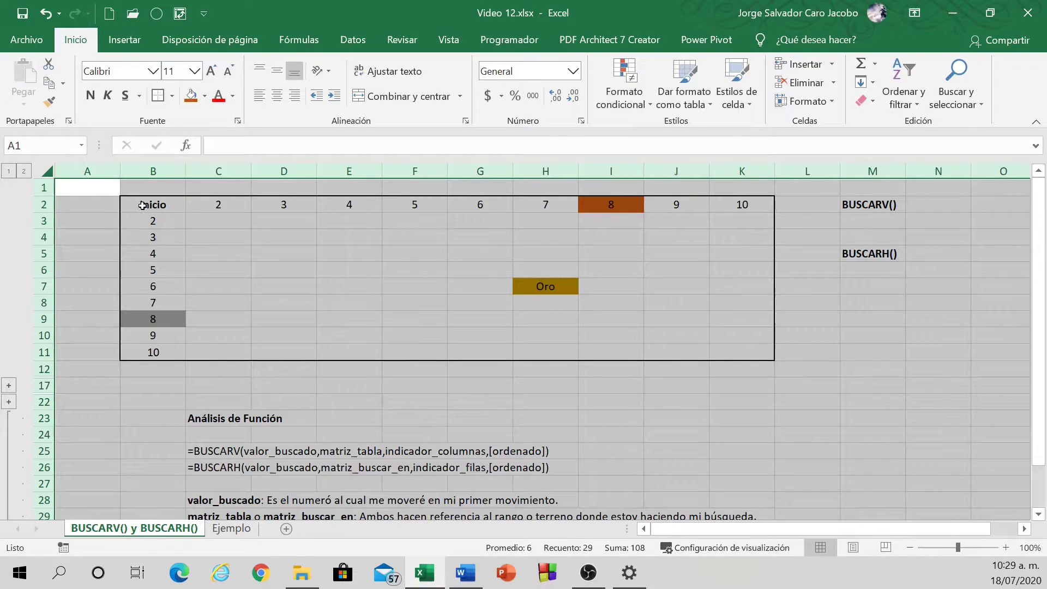
pyautogui.moveTo(145, 206); pyautogui.dragTo(746, 346)
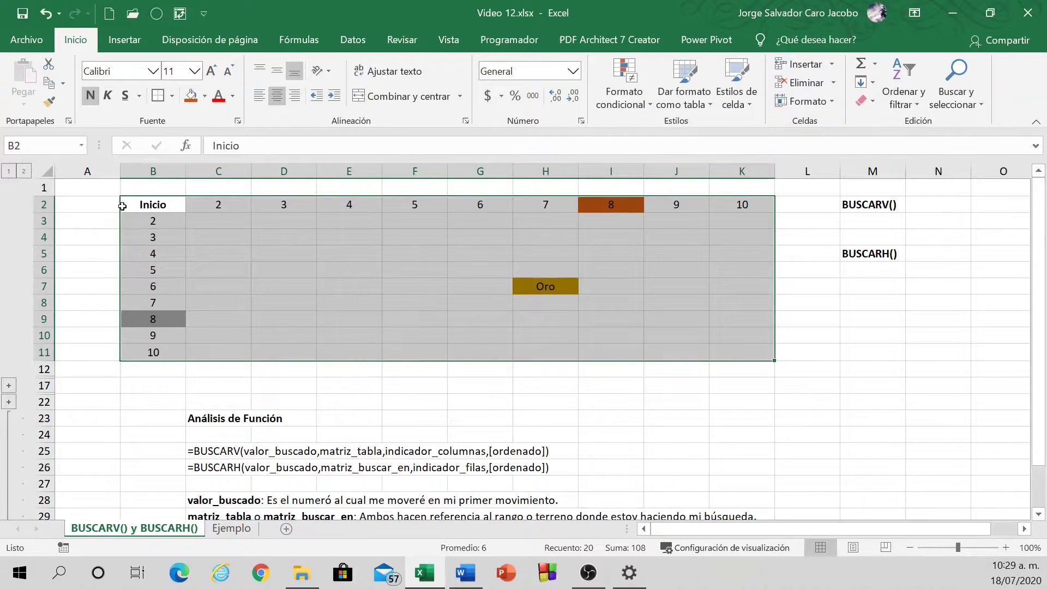
pyautogui.moveTo(150, 204); pyautogui.dragTo(154, 355)
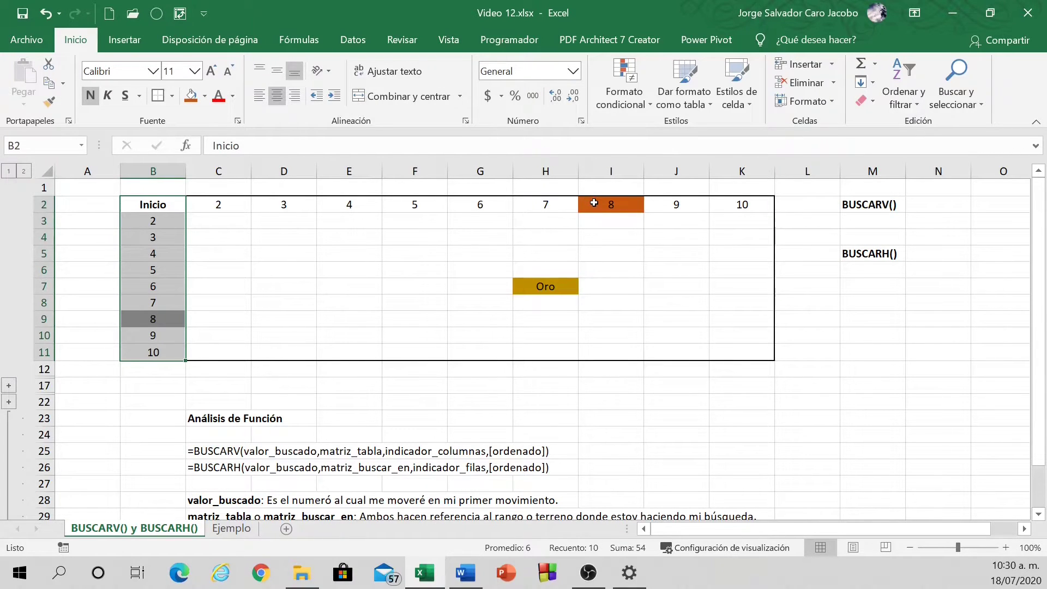
pyautogui.click(137, 287)
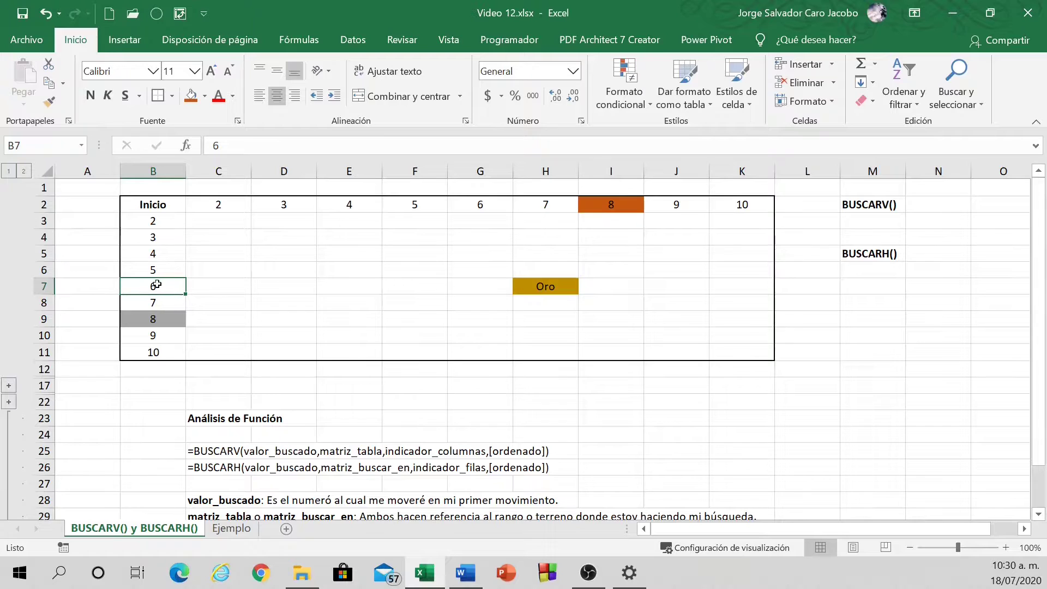
pyautogui.moveTo(158, 291); pyautogui.dragTo(541, 284)
pyautogui.click(548, 285)
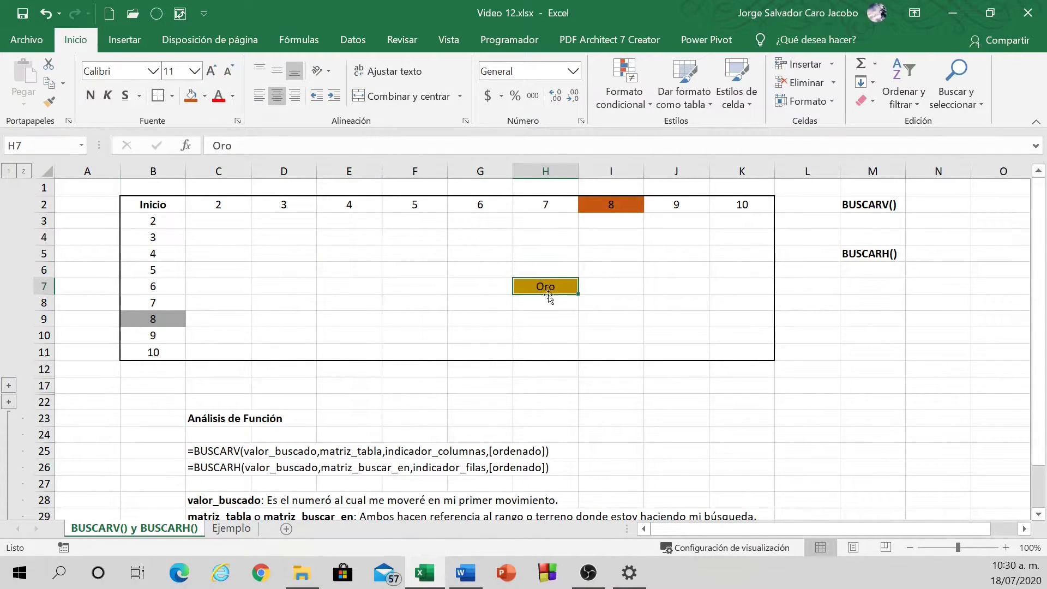
# - Trace the BUSCARH first movement from Inicio to 7 in H2 and select the search range B2:K11
pyautogui.click(151, 203)
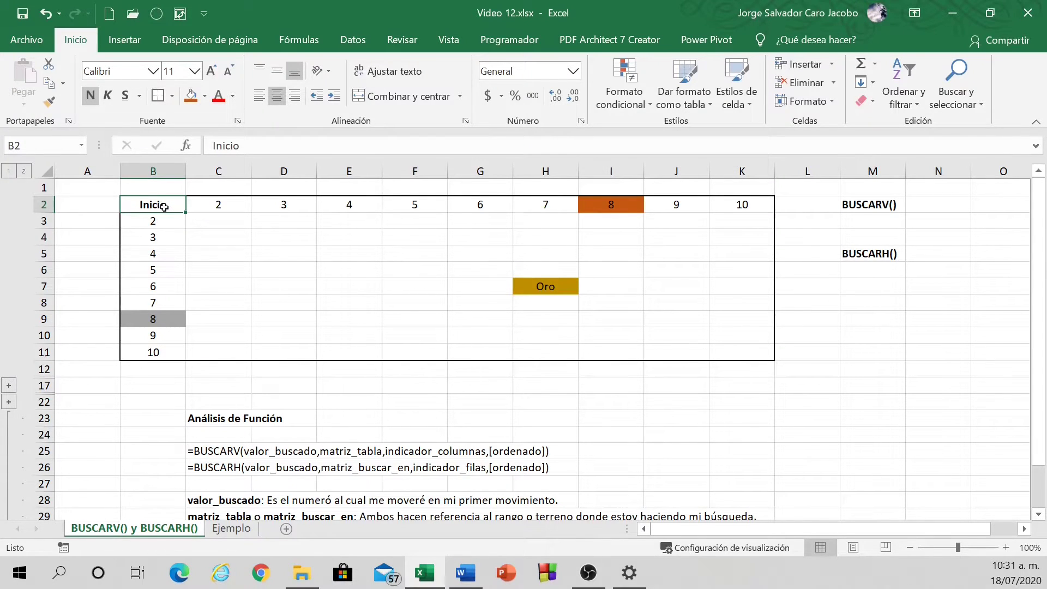
pyautogui.click(543, 205)
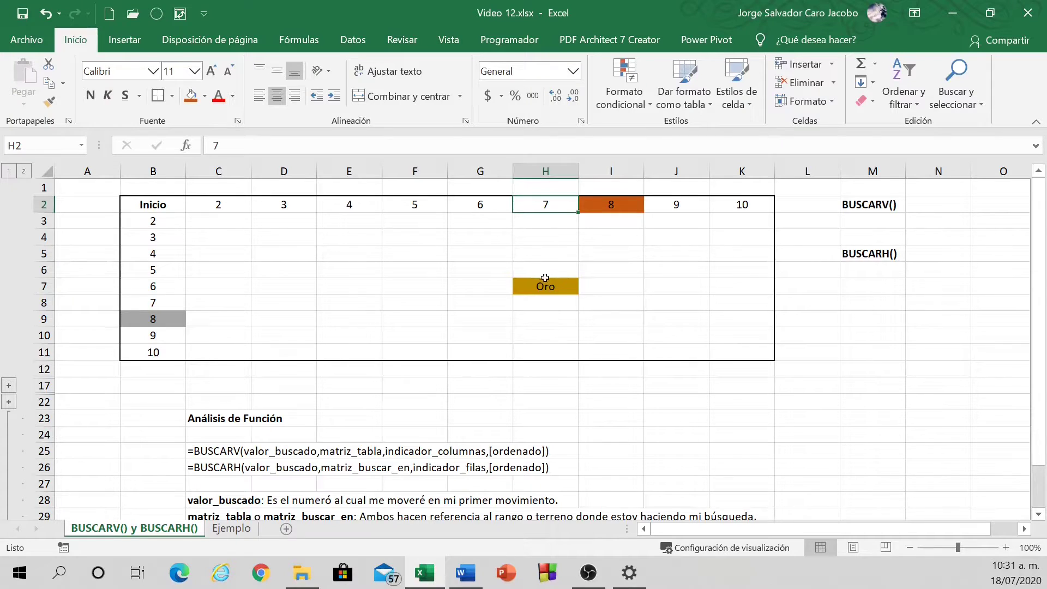
pyautogui.moveTo(164, 206); pyautogui.dragTo(725, 351)
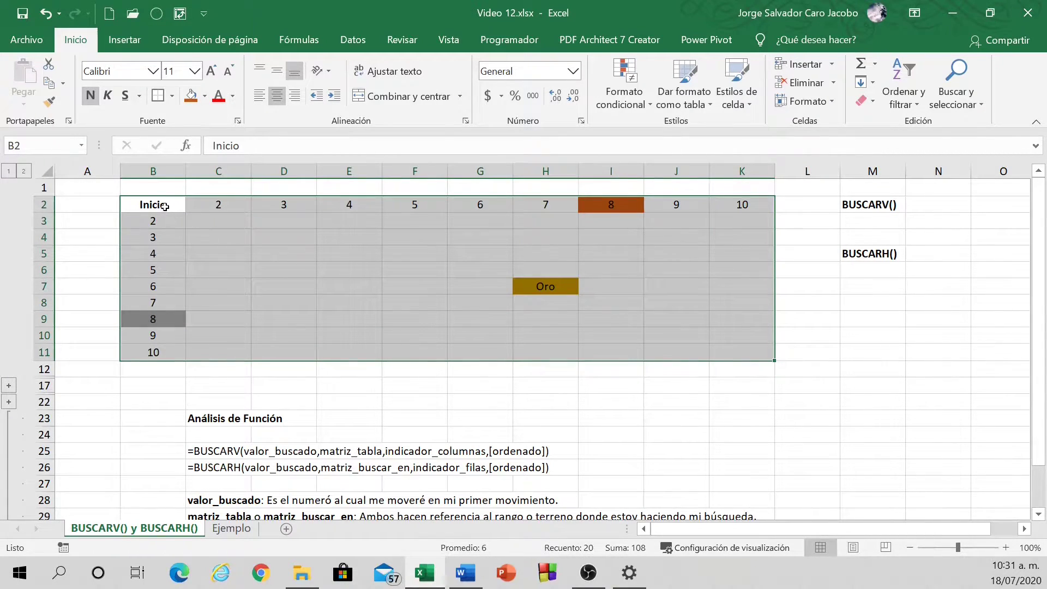
# - Examine the first two rows of the search range by selecting B2:K2 and then B3:K3
pyautogui.click(165, 206)
pyautogui.hotkey('ctrl', 'shift', 'Right')
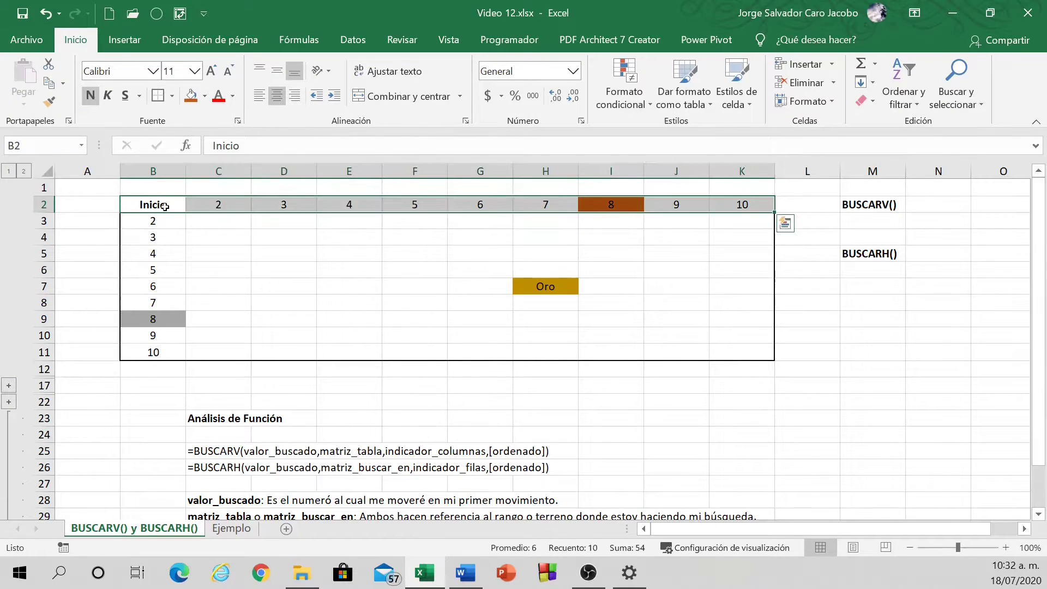
pyautogui.press('Down')
pyautogui.hotkey('shift', 'Right')
pyautogui.hotkey('shift', 'Right')
pyautogui.hotkey('shift', 'Right')
pyautogui.hotkey('shift', 'Right')
pyautogui.hotkey('shift', 'Right')
pyautogui.hotkey('shift', 'Right')
pyautogui.hotkey('shift', 'Right')
pyautogui.hotkey('shift', 'Right')
pyautogui.hotkey('shift', 'Right')
pyautogui.hotkey('shift', 'Right')
pyautogui.hotkey('shift', 'Left')
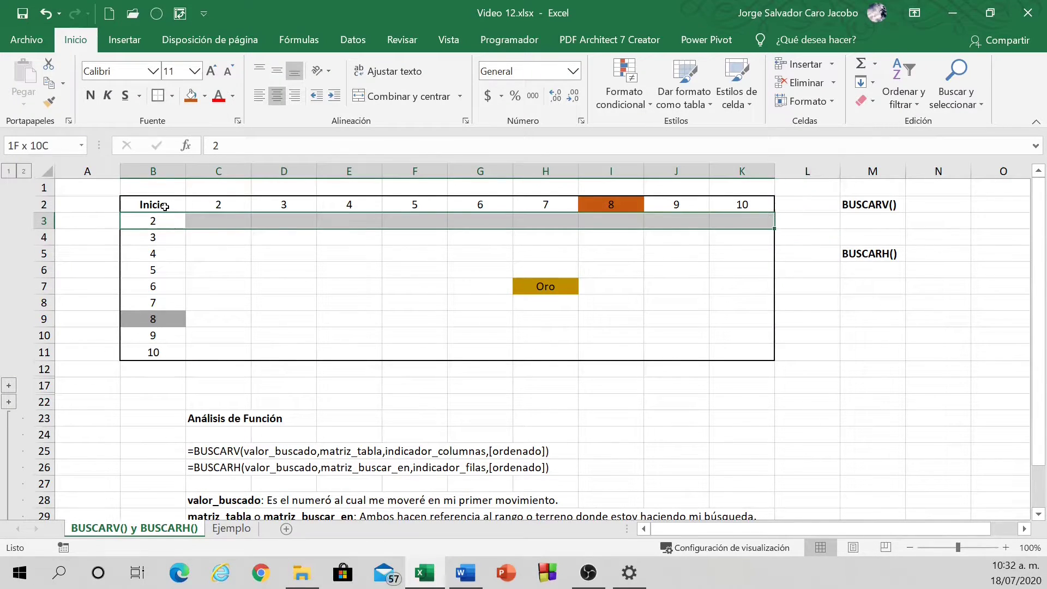
# - Walk cell by cell through the grid down column B to B6, across to H6, and up to 7 in H2
pyautogui.press('Down')
pyautogui.press('Down')
pyautogui.press('Down')
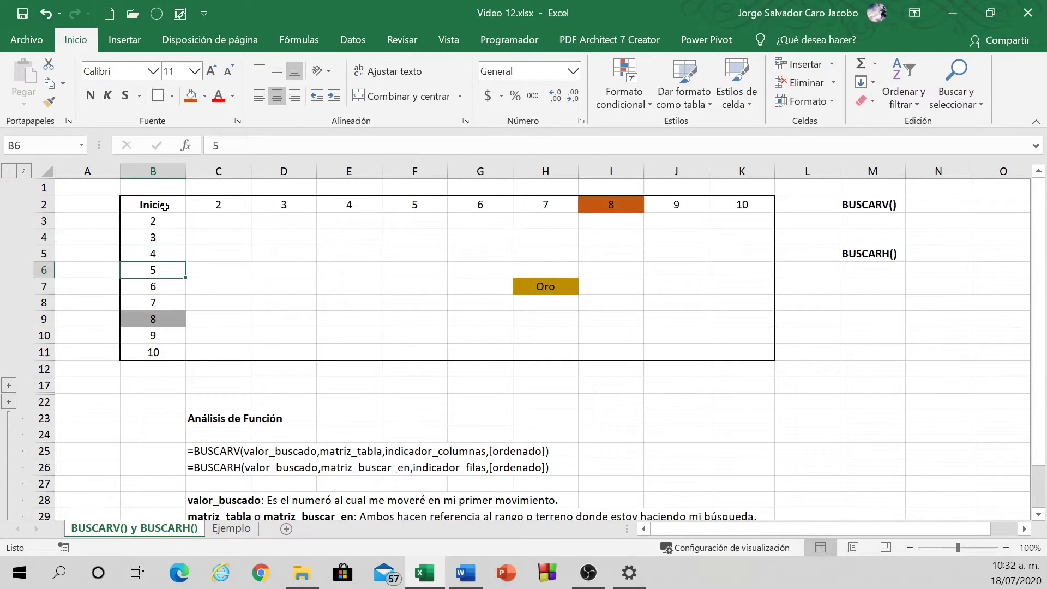
pyautogui.press('Right')
pyautogui.press('Right')
pyautogui.press('Right')
pyautogui.press('Right')
pyautogui.press('Right')
pyautogui.press('Right')
pyautogui.press('Up')
pyautogui.press('Up')
pyautogui.press('Up')
pyautogui.press('Up')
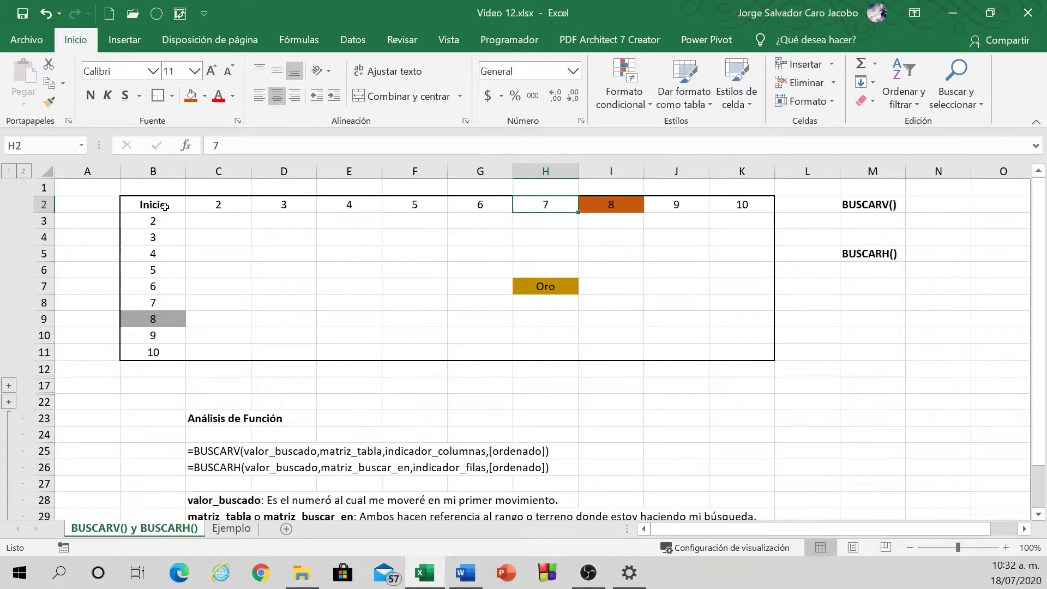
# - Trace the second BUSCARH movement from 7 in H2 down to Oro in H7, ending back at Inicio in B2
pyautogui.press('Down')
pyautogui.press('Down')
pyautogui.press('Down')
pyautogui.press('Down')
pyautogui.press('Down')
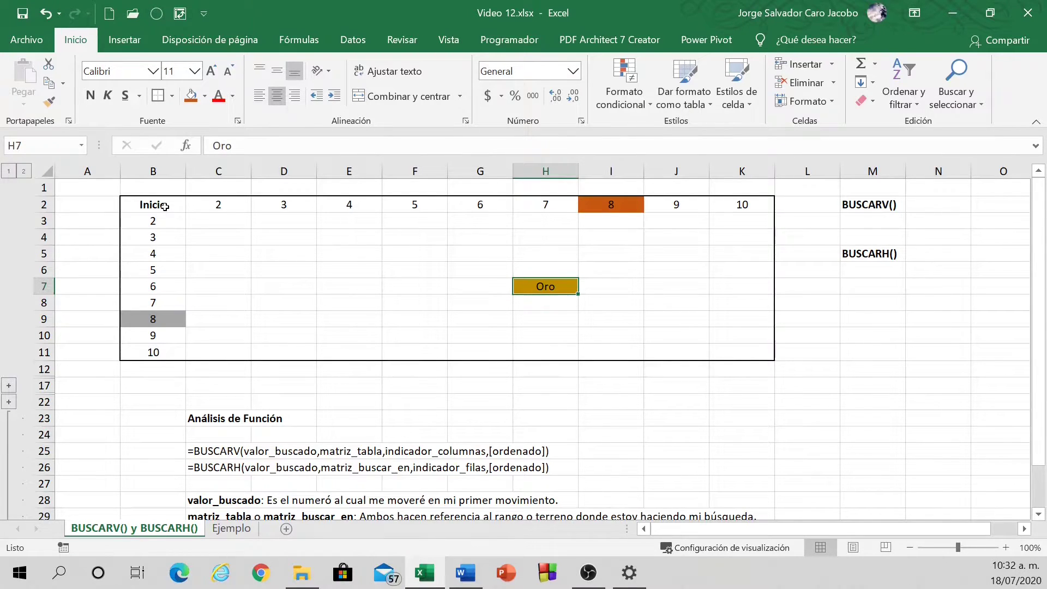
pyautogui.click(165, 206)
# - Read the definitions of the [ordenado] argument in C31 and the valor_buscado argument in C28
pyautogui.scroll(-4, 183, 362)
pyautogui.click(220, 350)
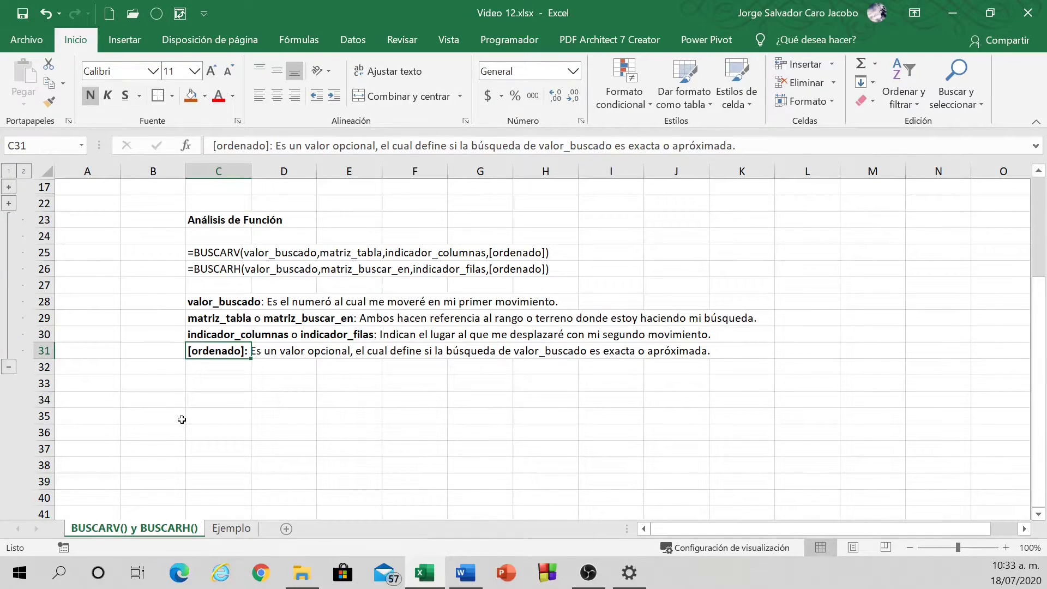
pyautogui.hotkey('ctrl', 'c')
pyautogui.click(203, 298)
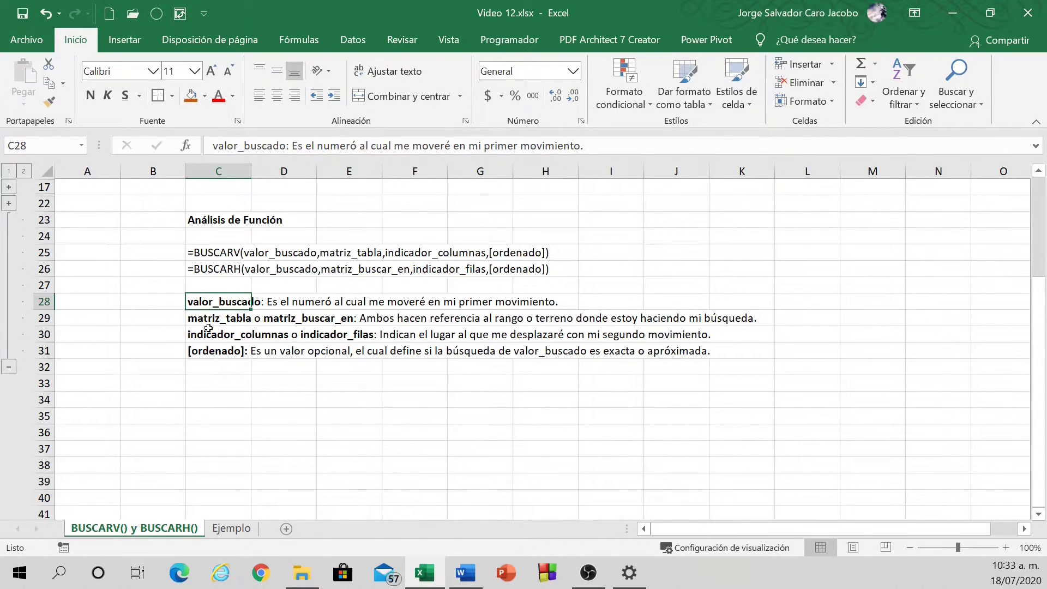
# - Locate the search value 6 in B7 and select the search column B2:B11
pyautogui.scroll(4, 209, 327)
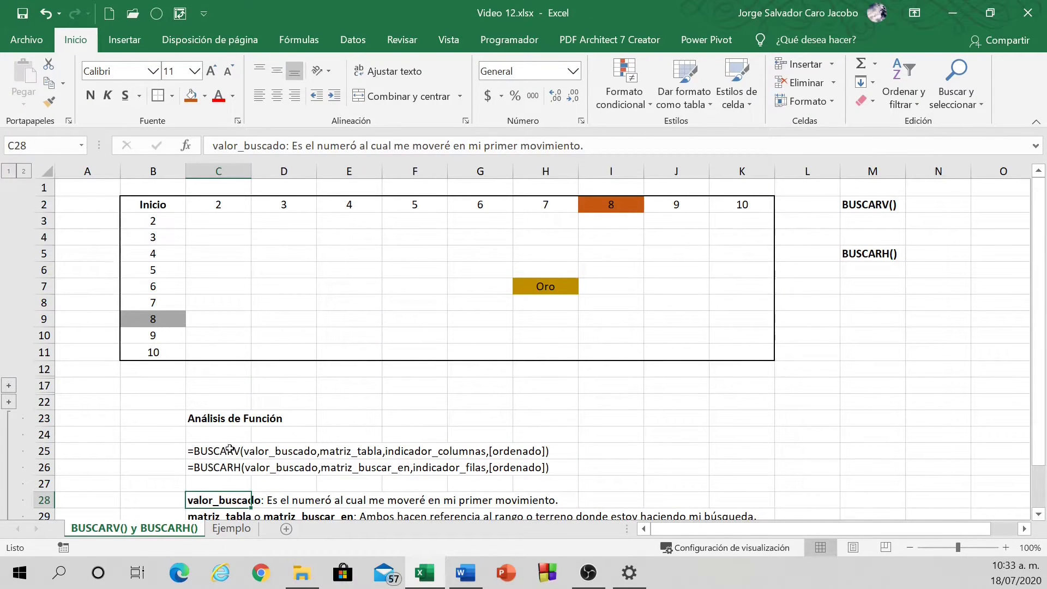
pyautogui.click(150, 288)
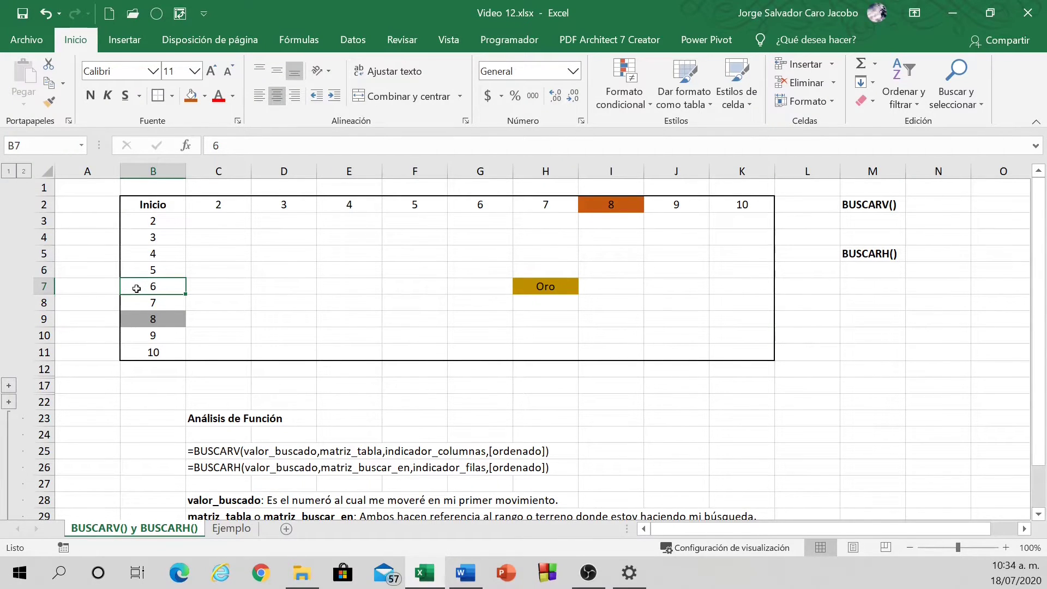
pyautogui.moveTo(150, 206); pyautogui.dragTo(153, 358)
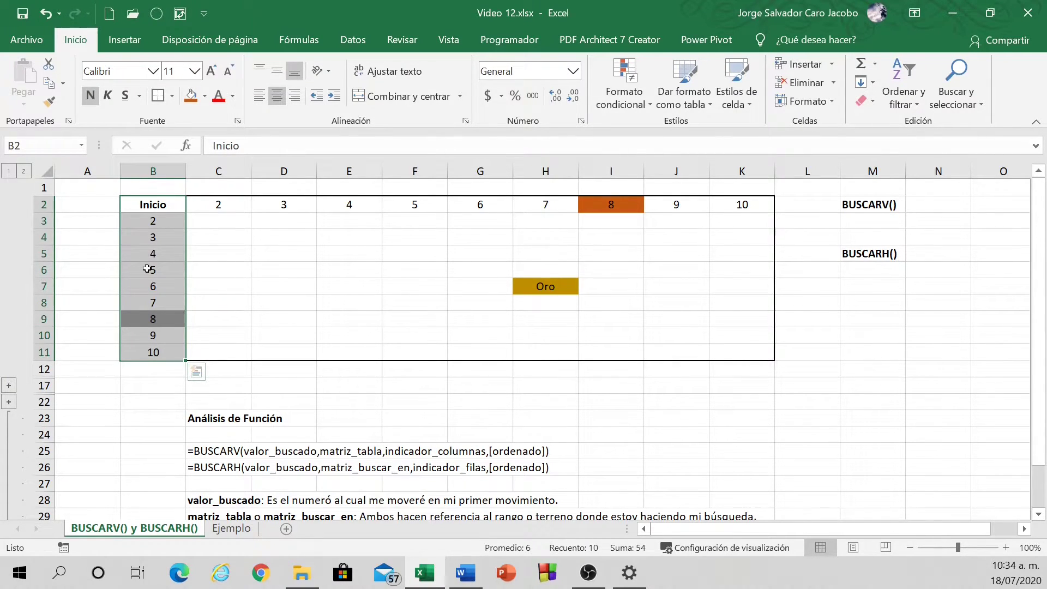
# - Walk down column B from Inicio, comparing 5 in B6 with the exact search value 6 in B7
pyautogui.press('Up')
pyautogui.press('Down')
pyautogui.press('Down')
pyautogui.press('Down')
pyautogui.press('Down')
pyautogui.press('Down')
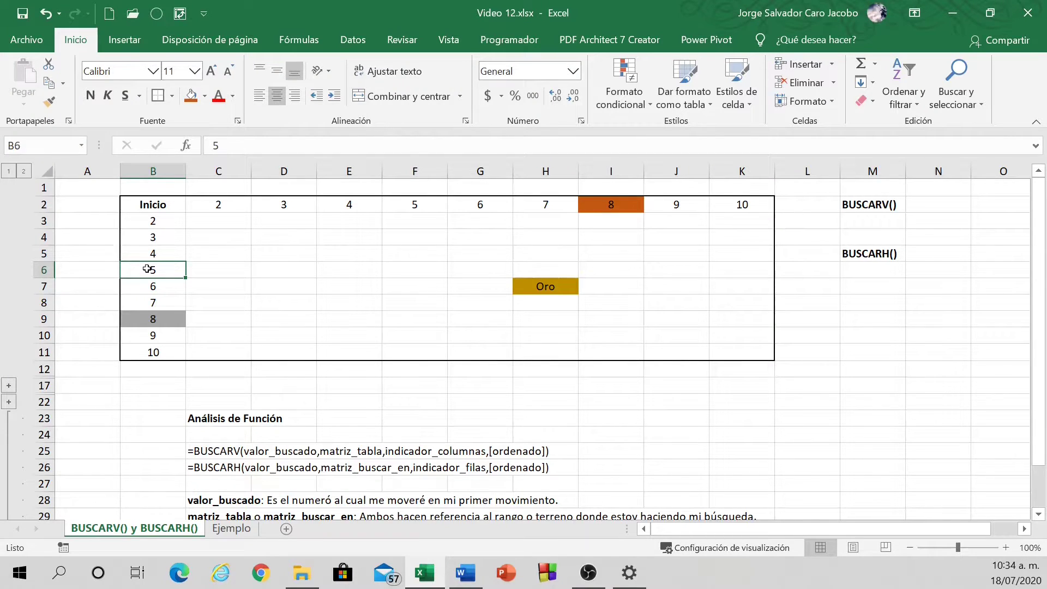
pyautogui.press('Down')
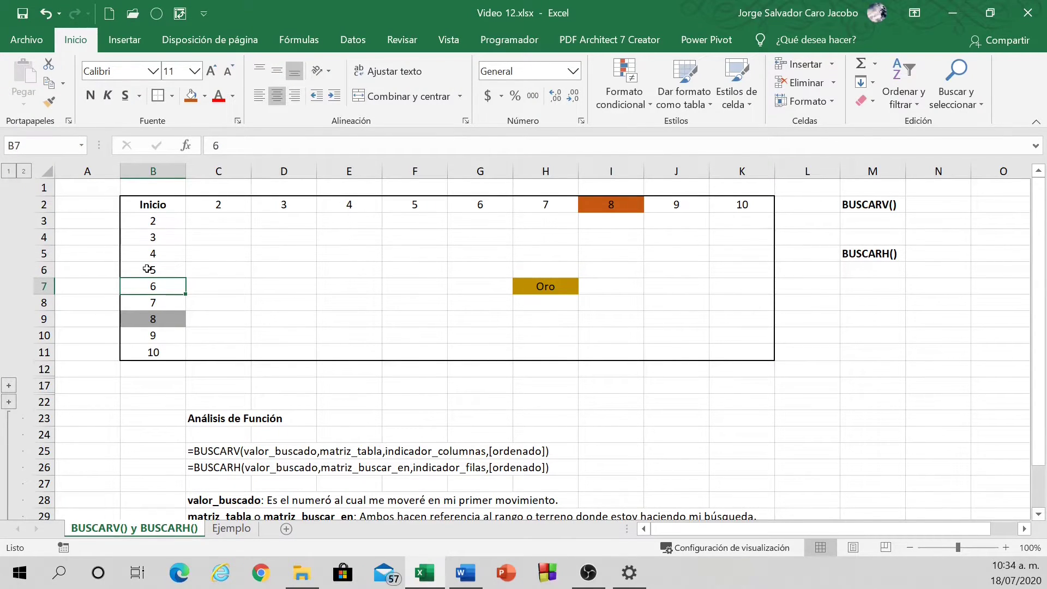
pyautogui.press('Up')
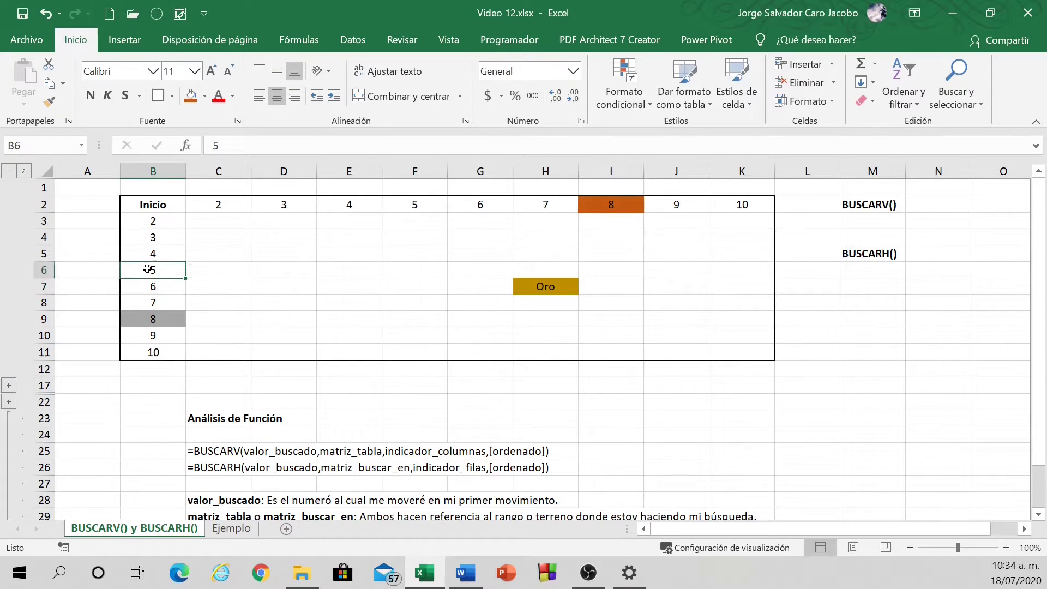
pyautogui.press('Down')
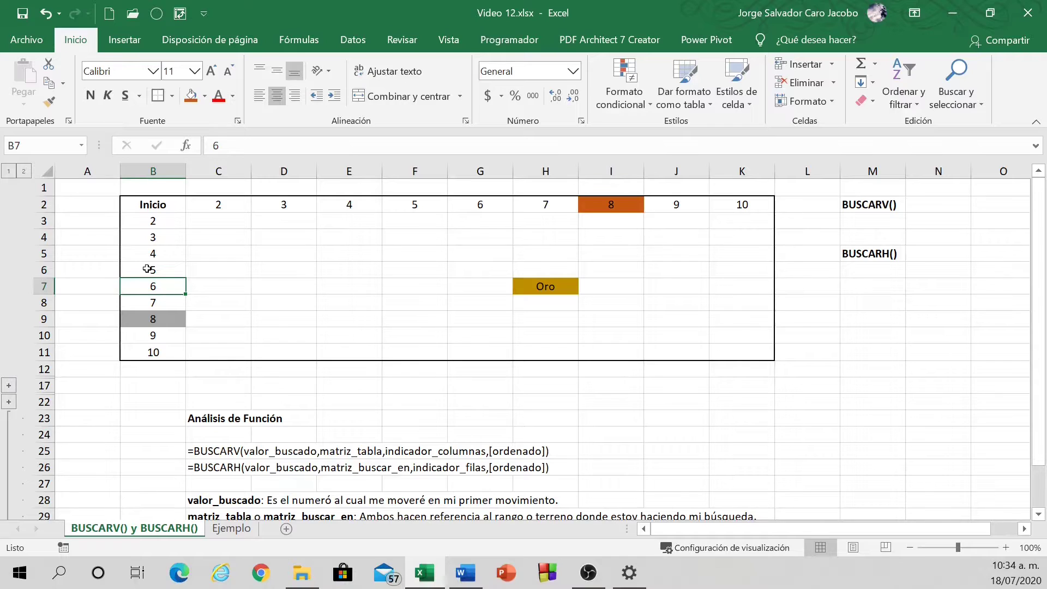
pyautogui.hotkey('ctrl', 'z')
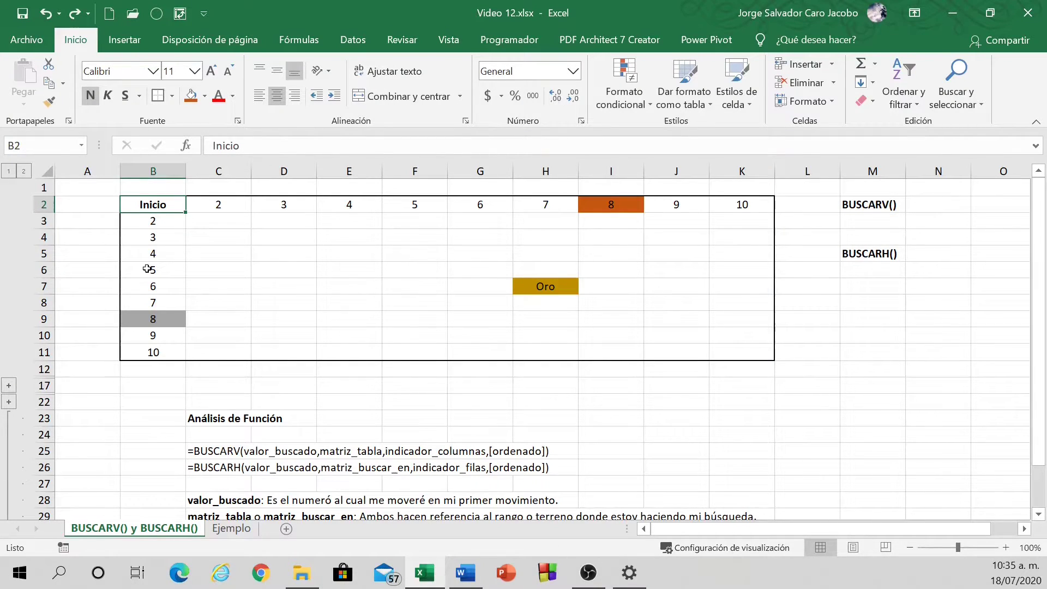
pyautogui.click(143, 287)
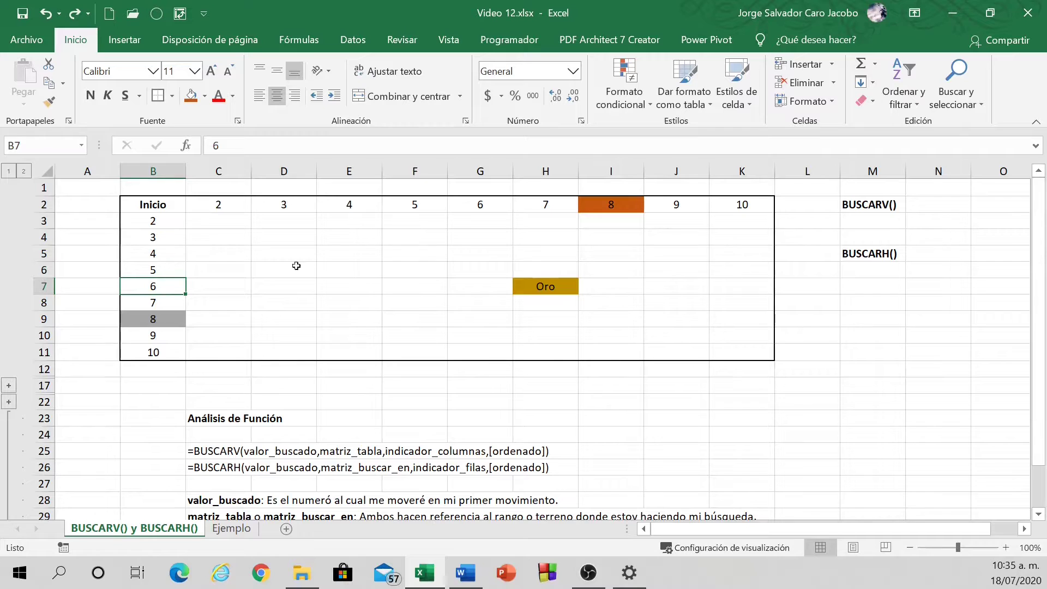
# - Start a BUSCARV formula in M3 with 6 as the valor_buscado argument
pyautogui.click(867, 220)
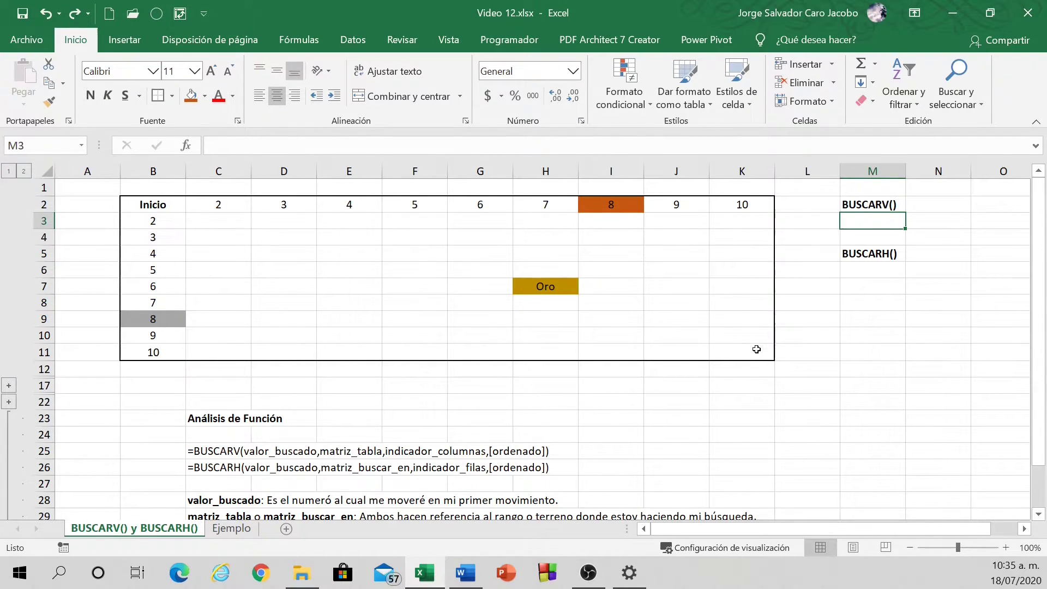
pyautogui.write('=bus')
pyautogui.press('Down')
pyautogui.press('Down')
pyautogui.press('Tab')
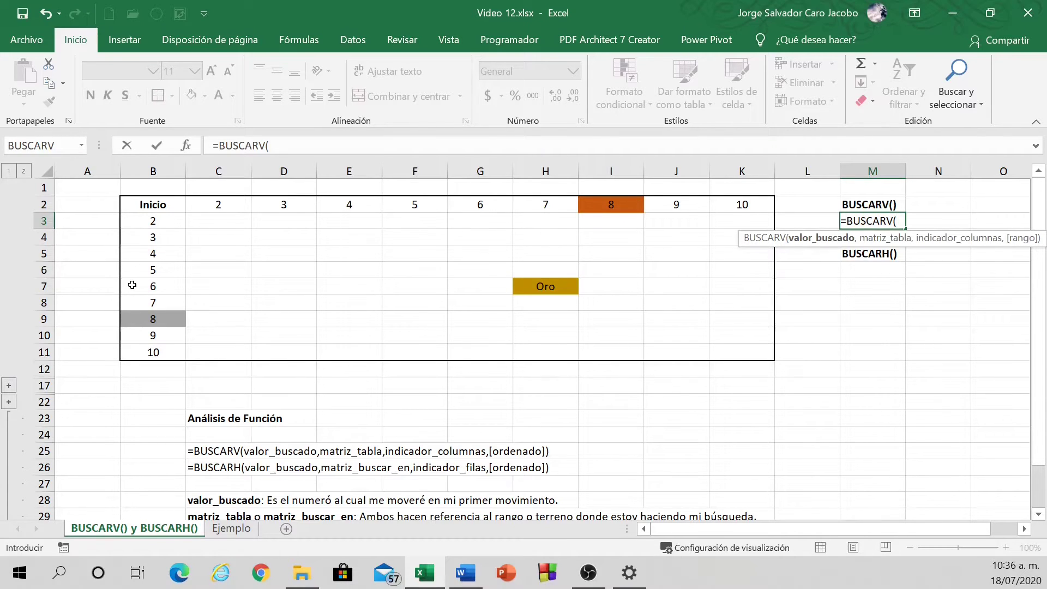
pyautogui.write('6,')
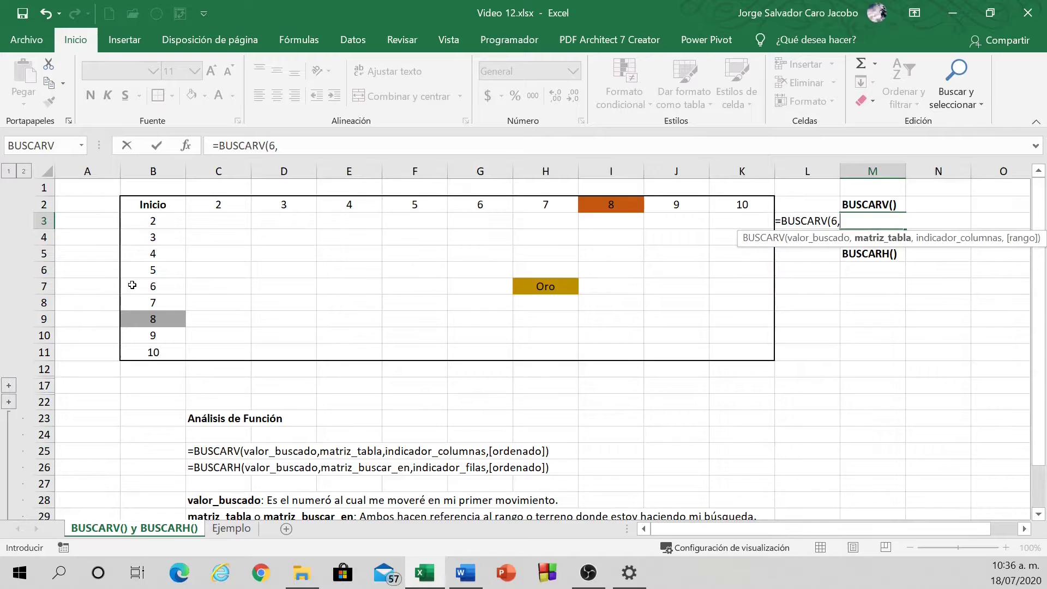
# - Set the formula's matriz_tabla argument to the whole grid as the absolute range $B$2:$K$11
pyautogui.press('Left')
pyautogui.press('Left')
pyautogui.press('Left')
pyautogui.press('Left')
pyautogui.hotkey('ctrl', 'Left')
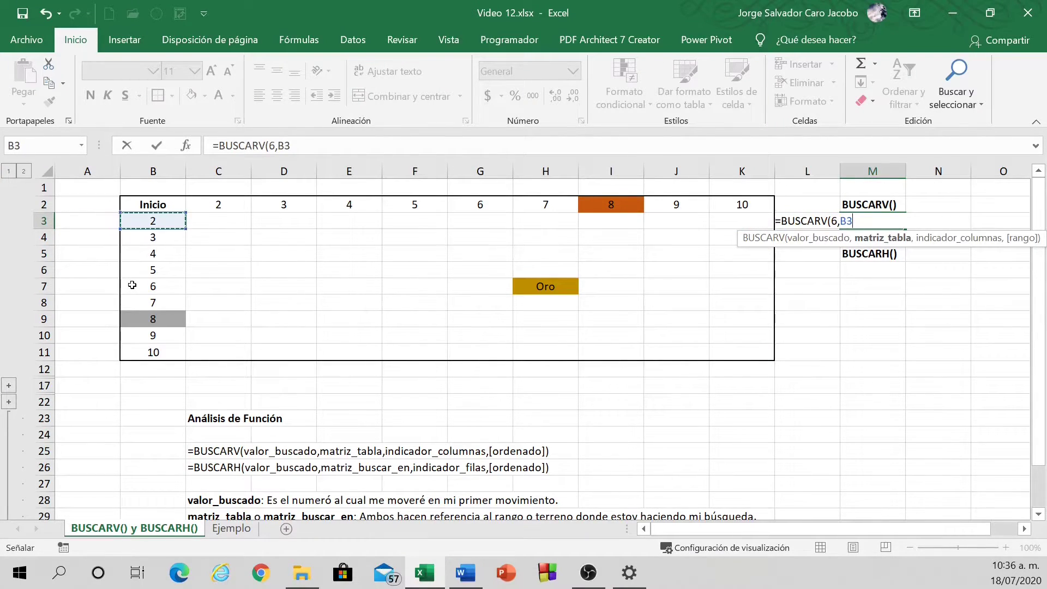
pyautogui.press('Up')
pyautogui.hotkey('ctrl', 'shift', 'Right')
pyautogui.hotkey('ctrl', 'shift', 'Down')
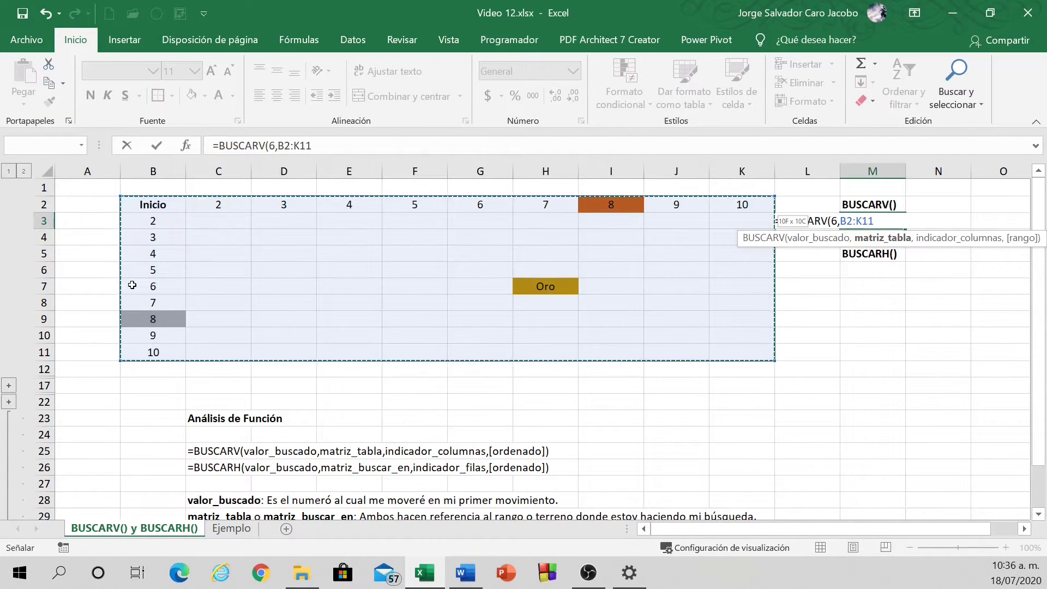
pyautogui.press('F4')
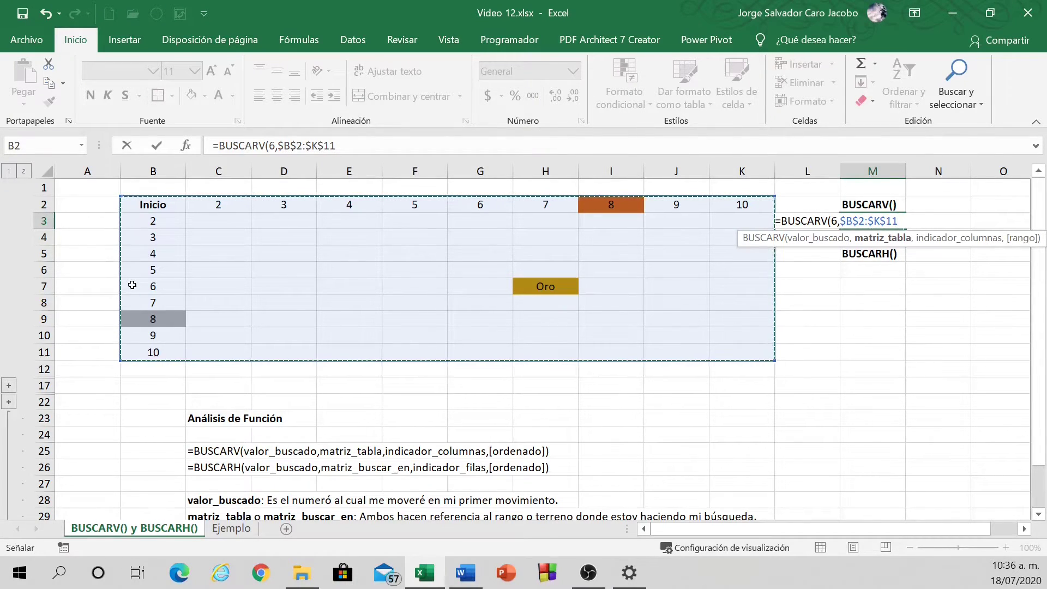
# - Complete the M3 formula with 7 as the indicador_columnas argument
pyautogui.write(',')
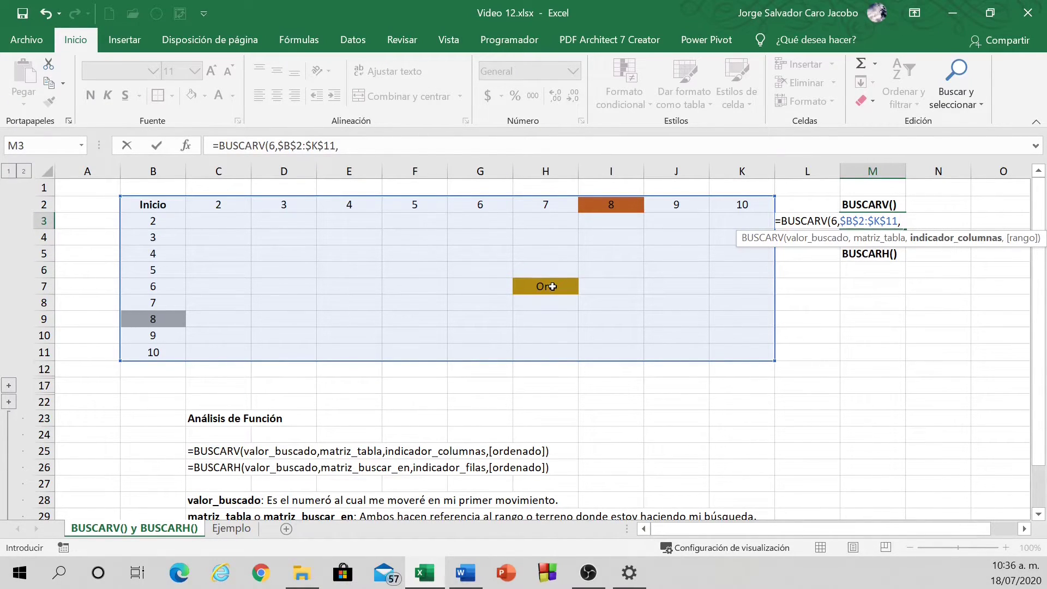
pyautogui.write('7)')
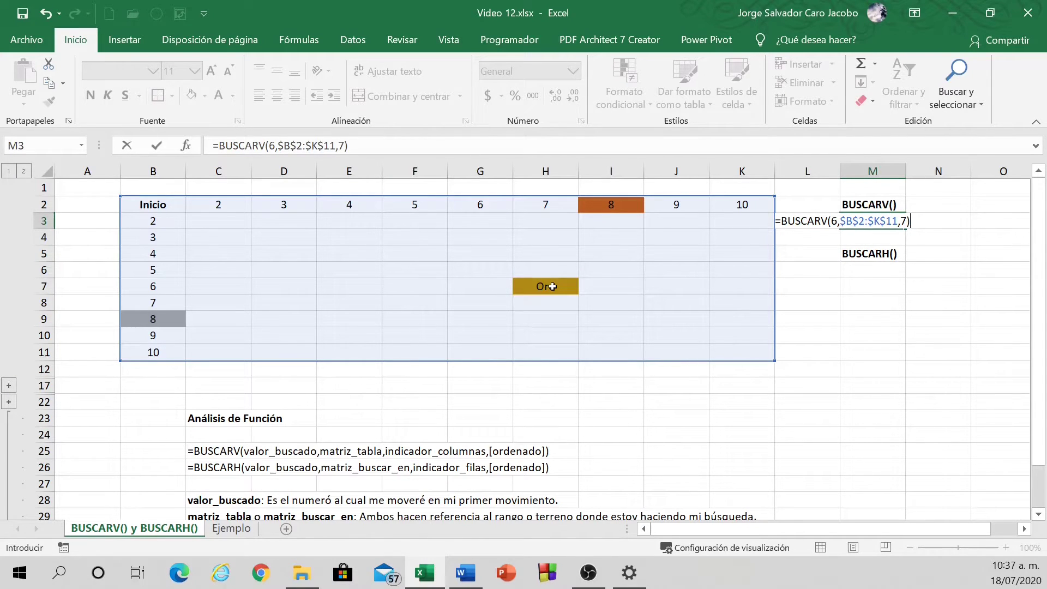
pyautogui.press('Return')
pyautogui.press('Up')
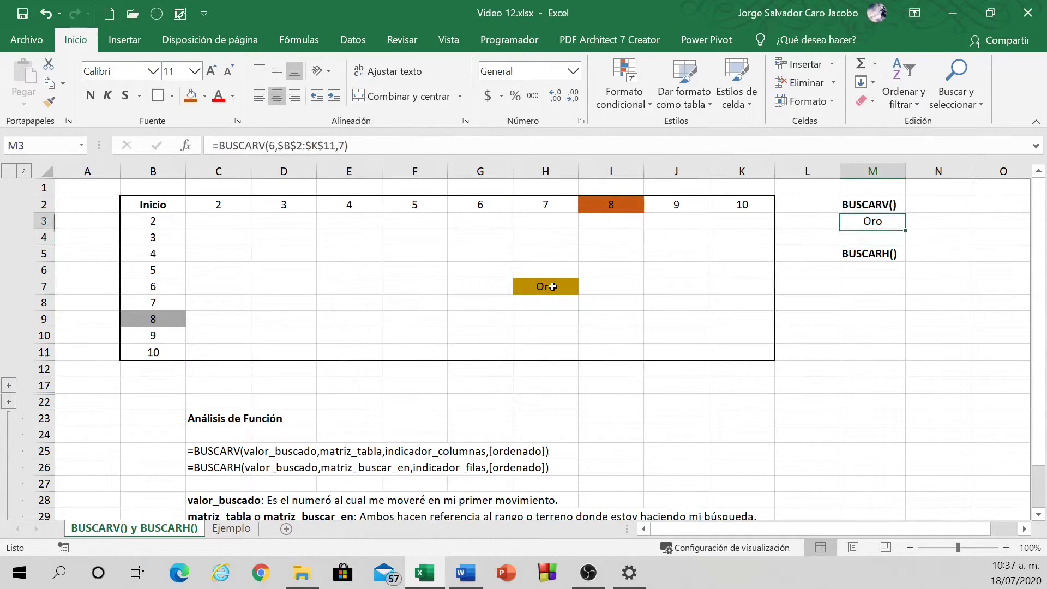
# - Change the valor_buscado argument of the BUSCARV formula in M3 to 5.99
pyautogui.press('F2')
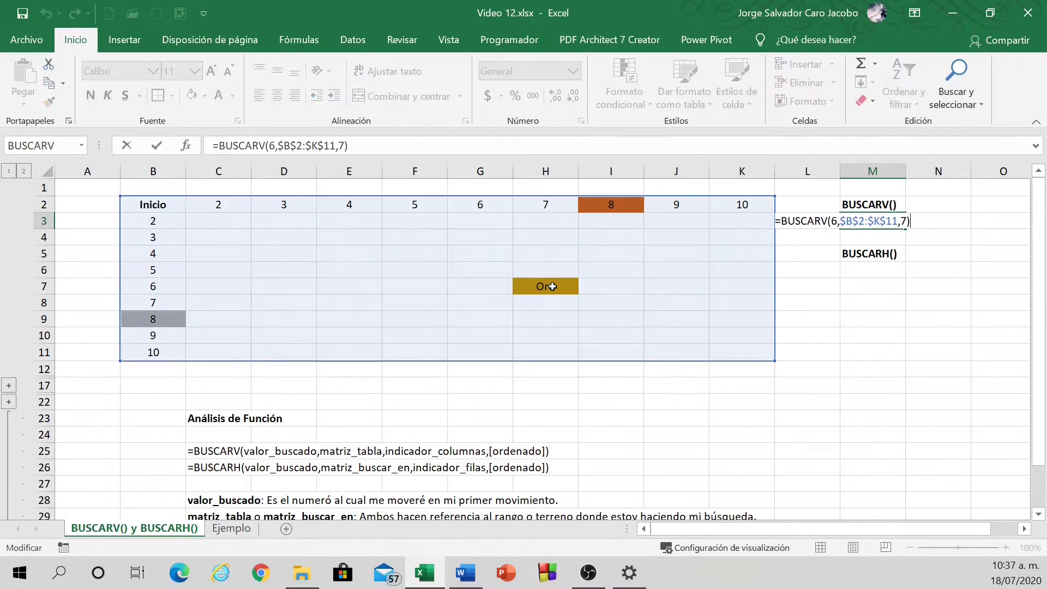
pyautogui.press('Left')
pyautogui.press('Left')
pyautogui.press('Left')
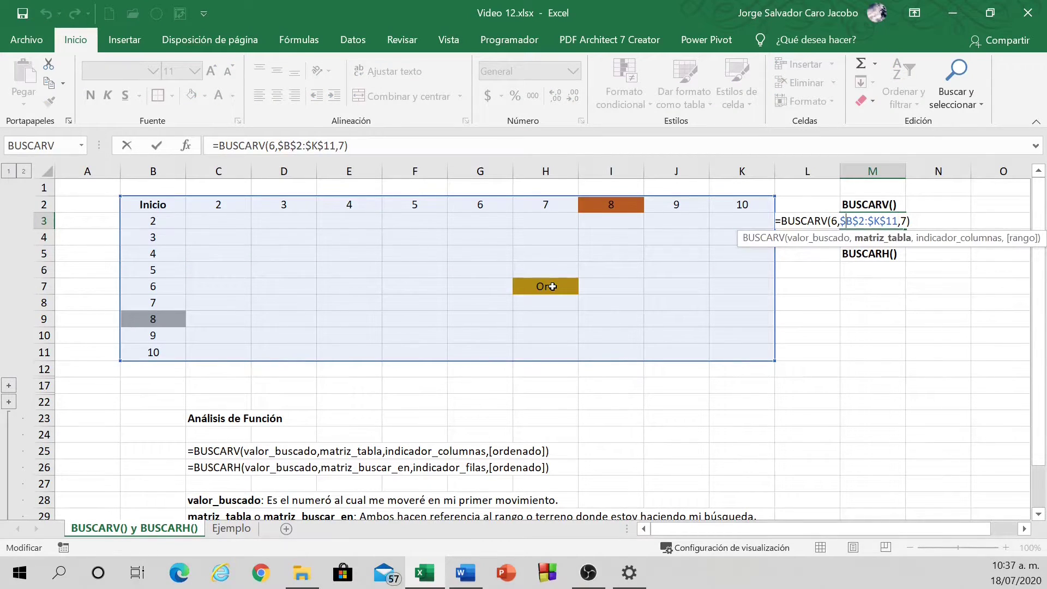
pyautogui.press('Left')
pyautogui.press('BackSpace')
pyautogui.write('5.99')
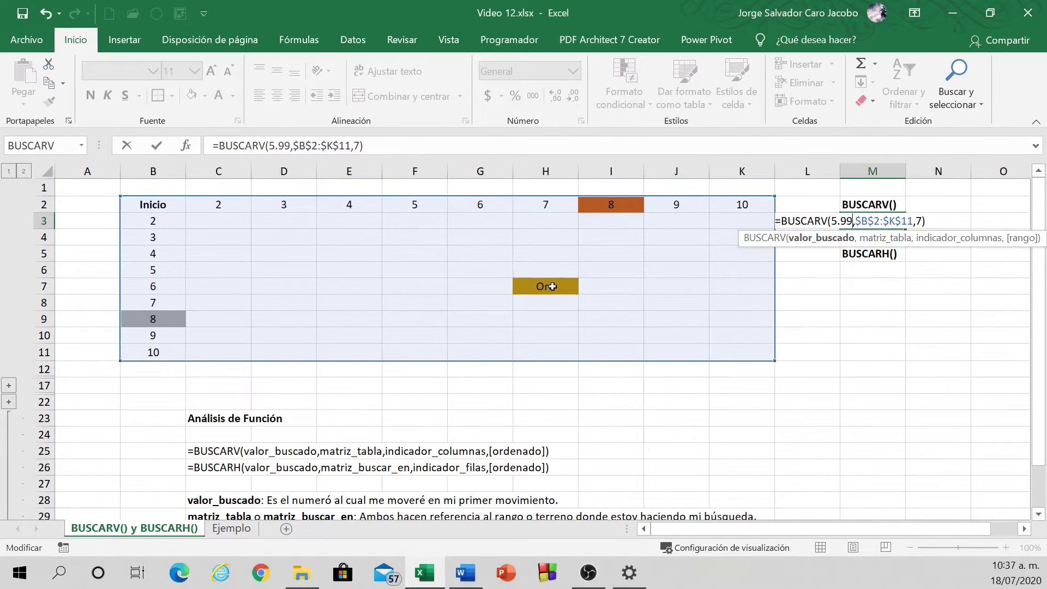
pyautogui.hotkey('ctrl', 'Return')
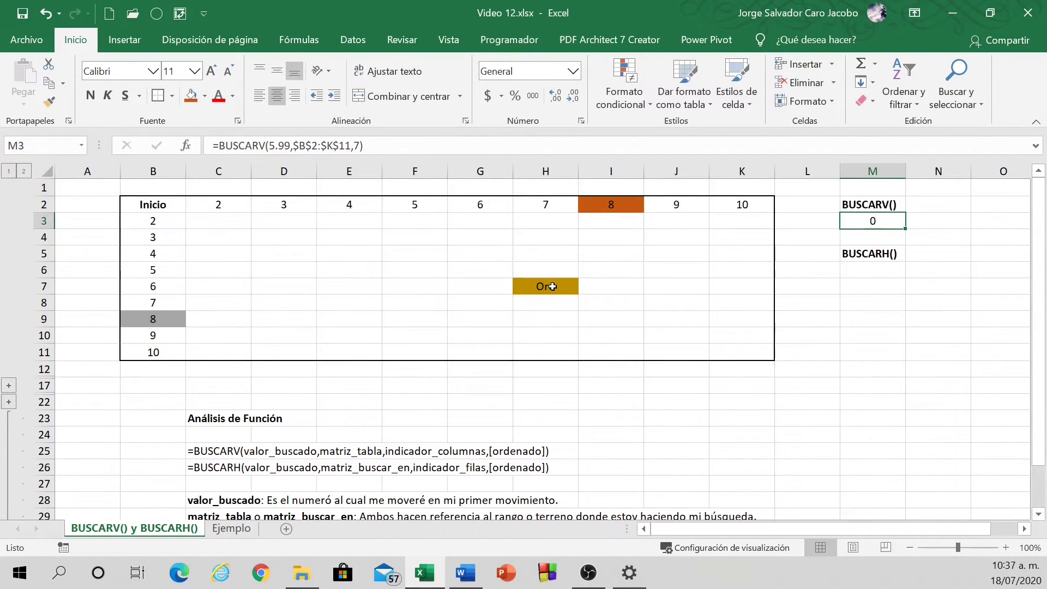
# - Enter A in H6, directly above Oro, to test the approximate match
pyautogui.press('Left')
pyautogui.press('Left')
pyautogui.press('Left')
pyautogui.press('Left')
pyautogui.press('Left')
pyautogui.press('Left')
pyautogui.press('Down')
pyautogui.press('Down')
pyautogui.press('Down')
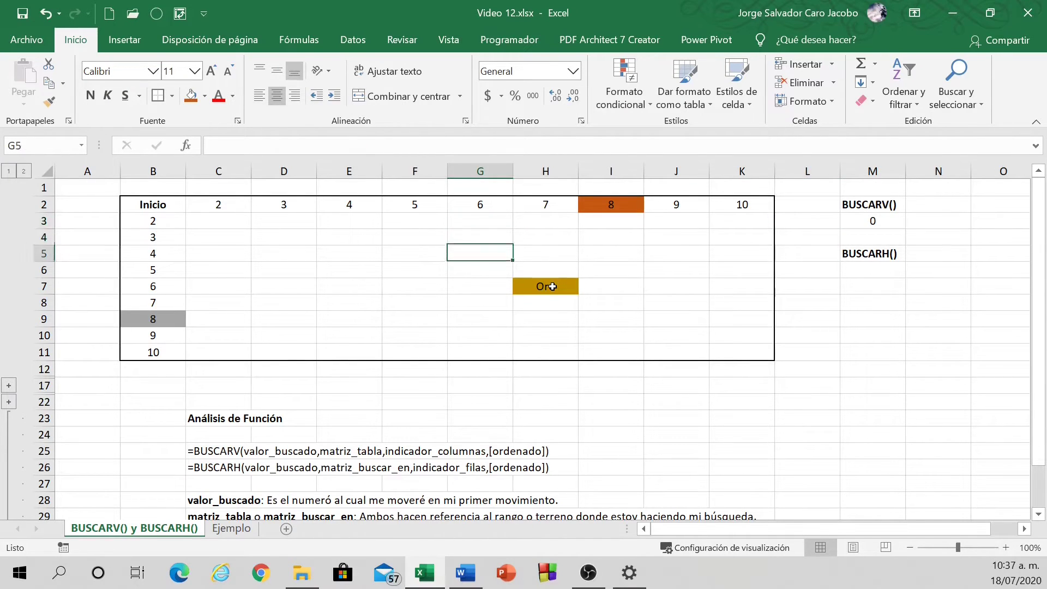
pyautogui.press('Right')
pyautogui.press('Down')
pyautogui.press('Up')
pyautogui.write('A')
pyautogui.press('Up')
pyautogui.press('Down')
# - Trace row 6 from 5 in B6 across to the test value A in H6, and clear that value
pyautogui.press('Left')
pyautogui.press('Left')
pyautogui.press('Left')
pyautogui.press('Left')
pyautogui.press('Left')
pyautogui.press('Left')
pyautogui.press('Left')
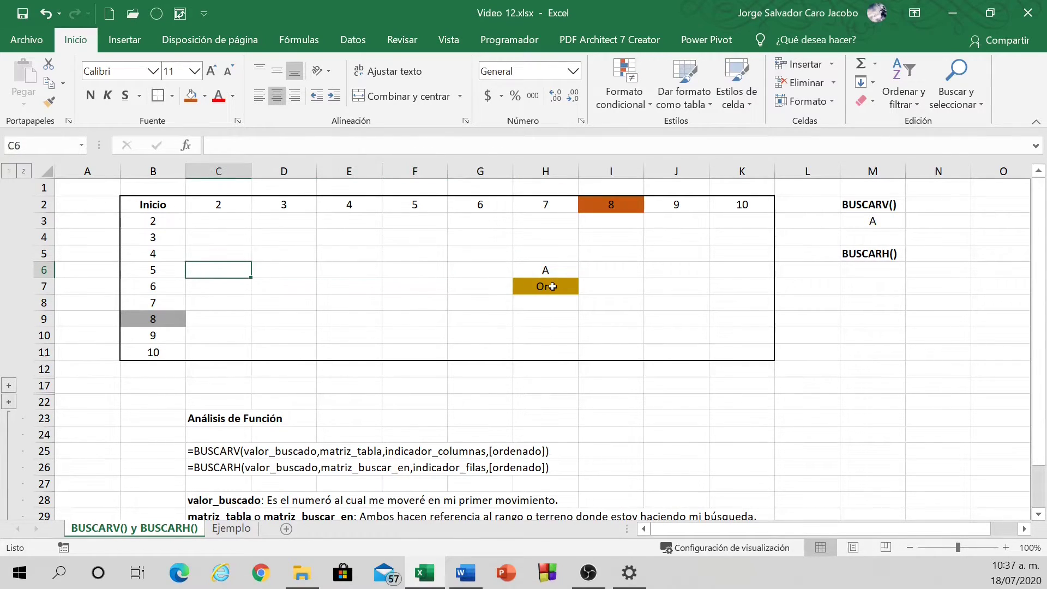
pyautogui.press('Right')
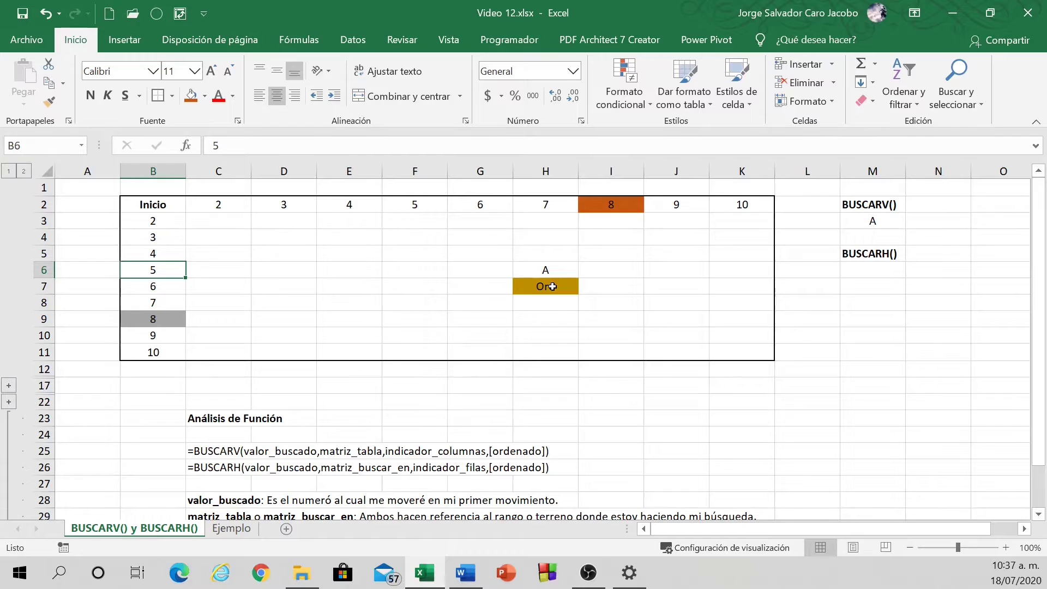
pyautogui.press('Right')
pyautogui.press('Right')
pyautogui.press('Right')
pyautogui.press('Right')
pyautogui.press('Right')
pyautogui.press('Right')
pyautogui.press('Right')
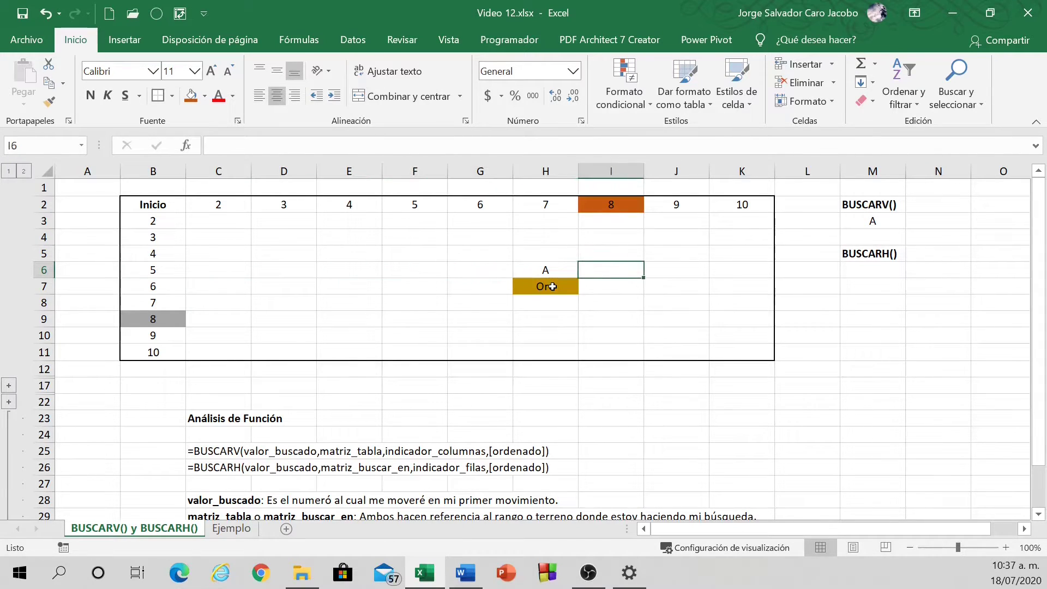
pyautogui.press('Left')
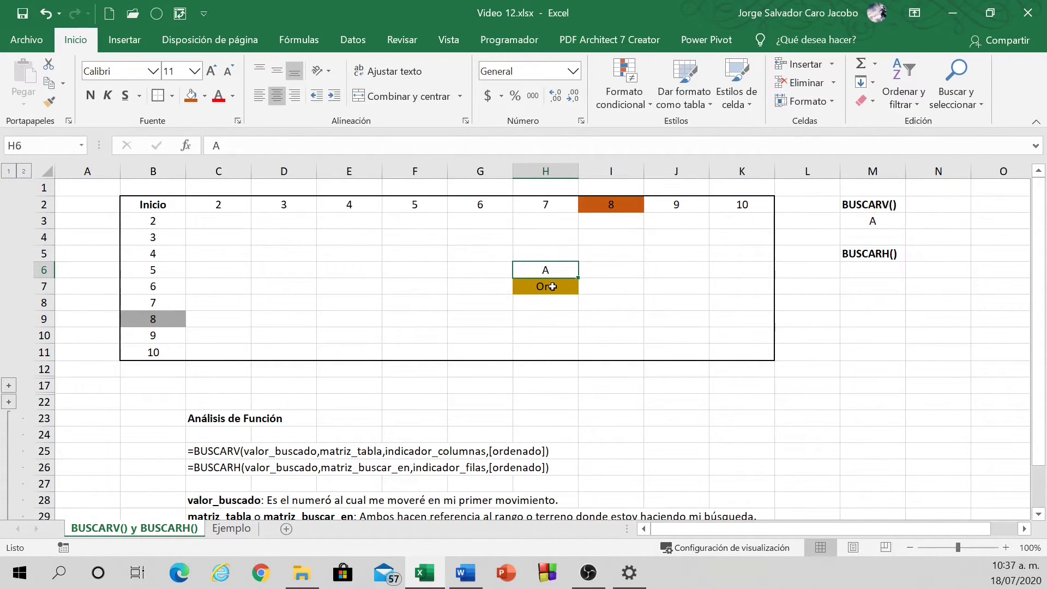
pyautogui.press('Delete')
# - Add 1 as the fourth argument of the BUSCARV formula in M3 for an approximate match
pyautogui.press('Right')
pyautogui.press('Right')
pyautogui.press('Right')
pyautogui.press('Right')
pyautogui.press('Right')
pyautogui.press('Up')
pyautogui.press('Up')
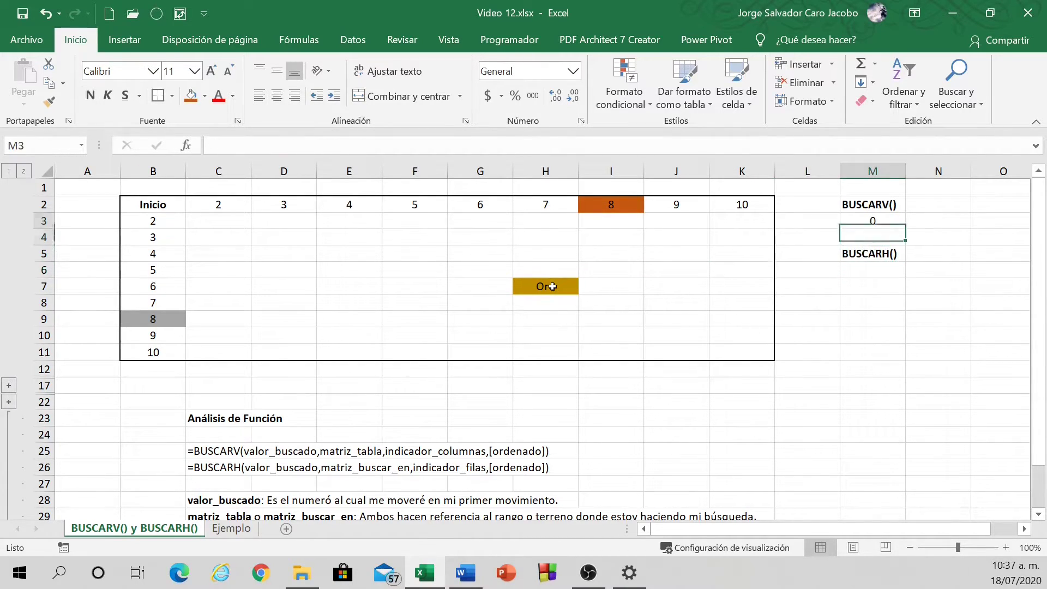
pyautogui.press('Up')
pyautogui.press('F2')
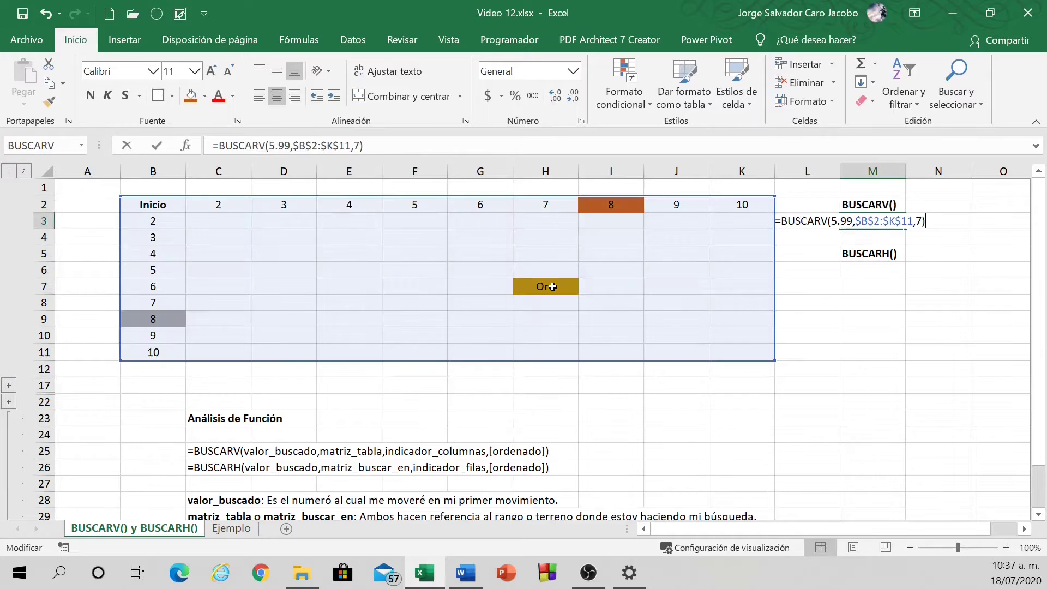
pyautogui.press('Left')
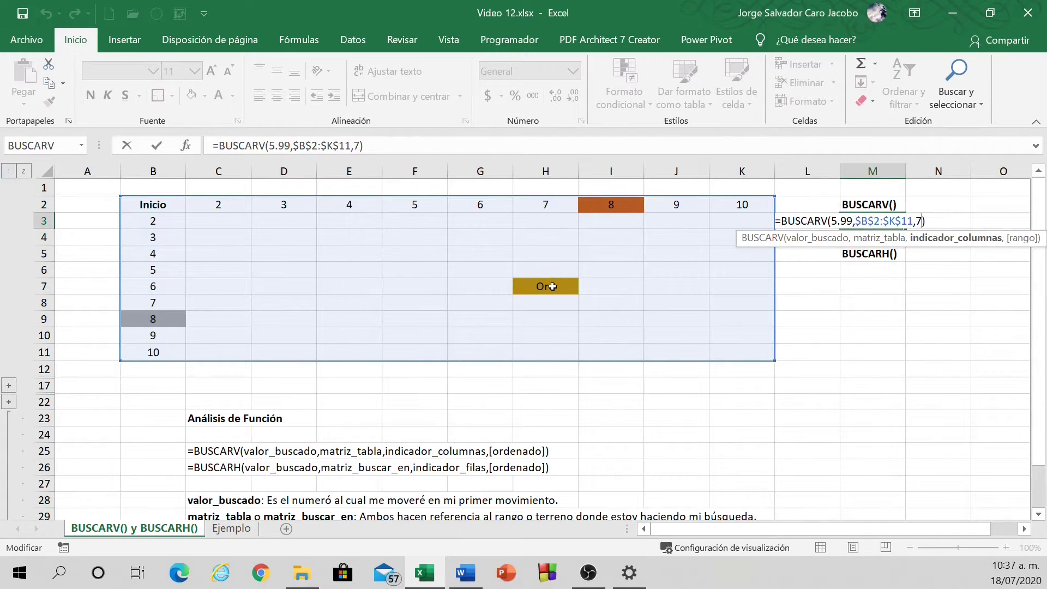
pyautogui.write(',')
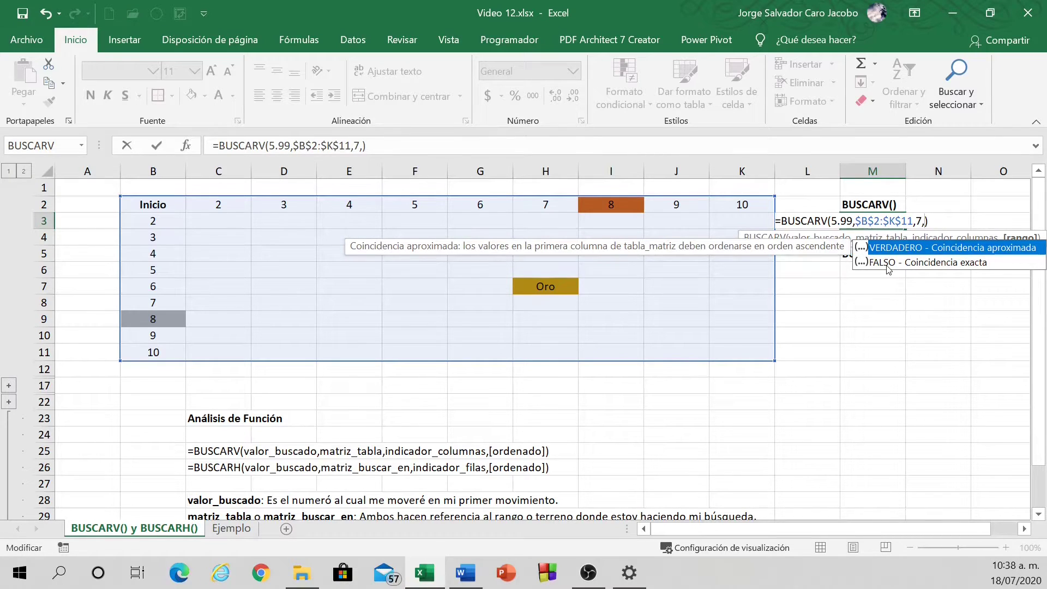
pyautogui.write('1')
pyautogui.press('Return')
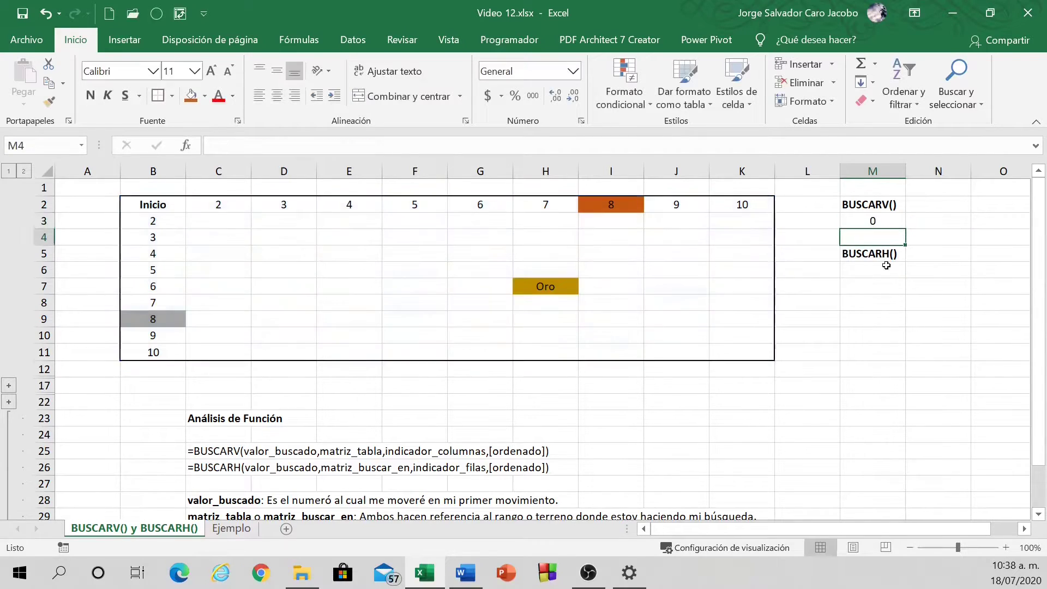
# - Enter A in H6, directly above Oro, to test the approximate BUSCARV match, and clear that test value
pyautogui.press('Up')
pyautogui.press('Left')
pyautogui.press('Left')
pyautogui.press('Down')
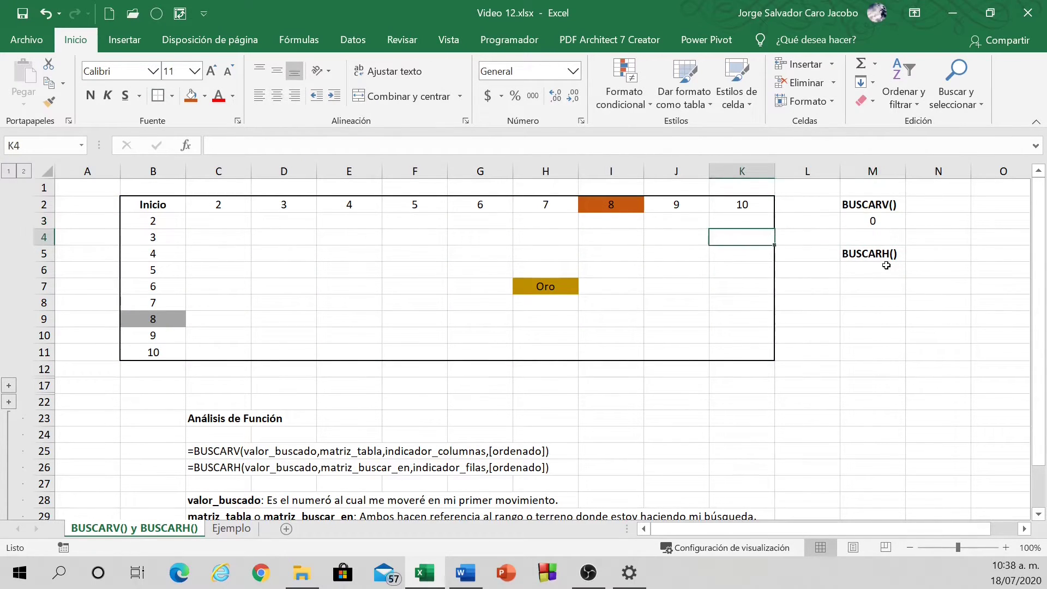
pyautogui.press('Left')
pyautogui.press('Left')
pyautogui.press('Left')
pyautogui.press('Down')
pyautogui.press('Down')
pyautogui.write('A')
pyautogui.press('Right')
pyautogui.press('Left')
pyautogui.press('Delete')
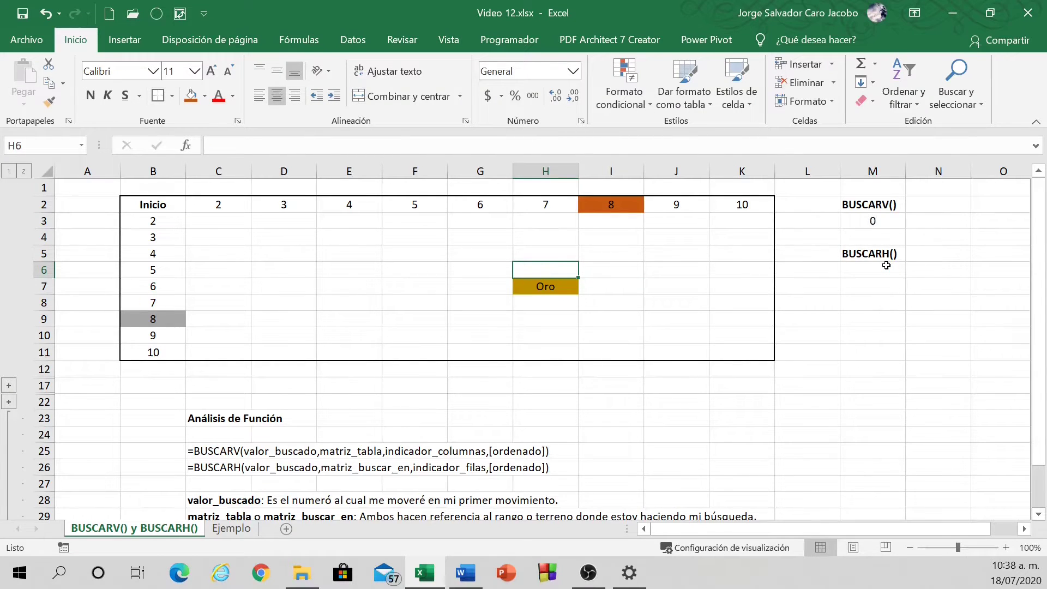
# - Change the fourth argument of the BUSCARV formula in M3 to 0 for an exact match
pyautogui.press('Right')
pyautogui.press('Right')
pyautogui.press('Right')
pyautogui.press('Right')
pyautogui.press('Right')
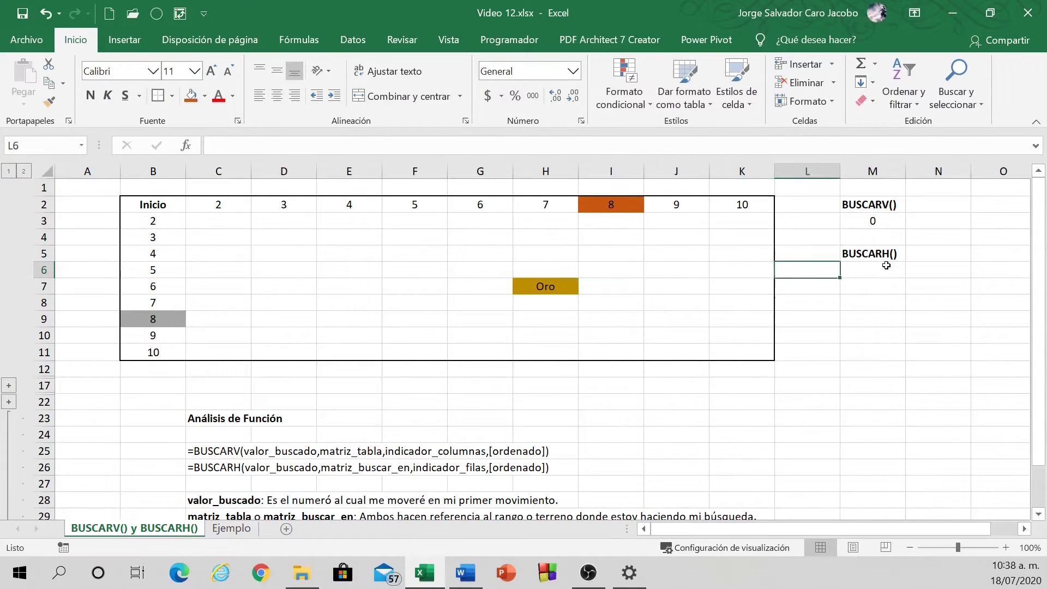
pyautogui.press('Up')
pyautogui.press('Up')
pyautogui.press('Up')
pyautogui.press('F2')
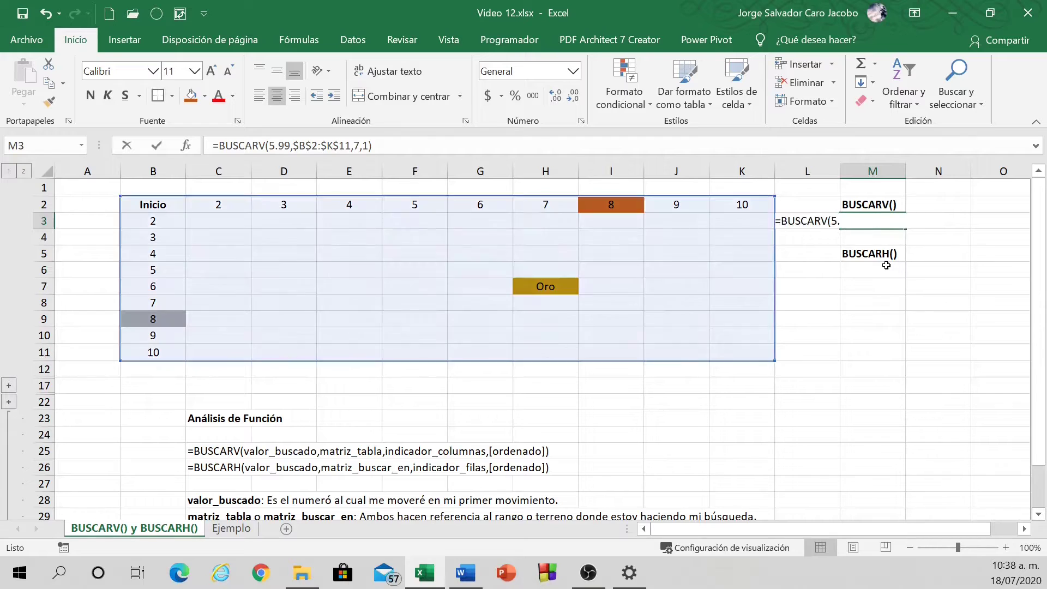
pyautogui.press('Left')
pyautogui.press('Left')
pyautogui.write('0')
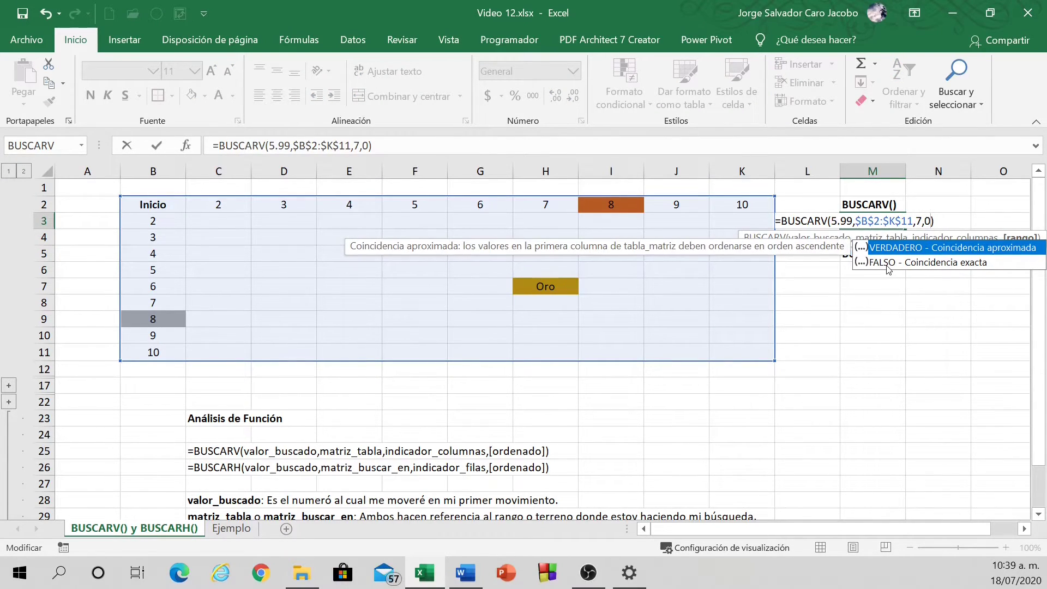
pyautogui.press('Return')
pyautogui.press('Up')
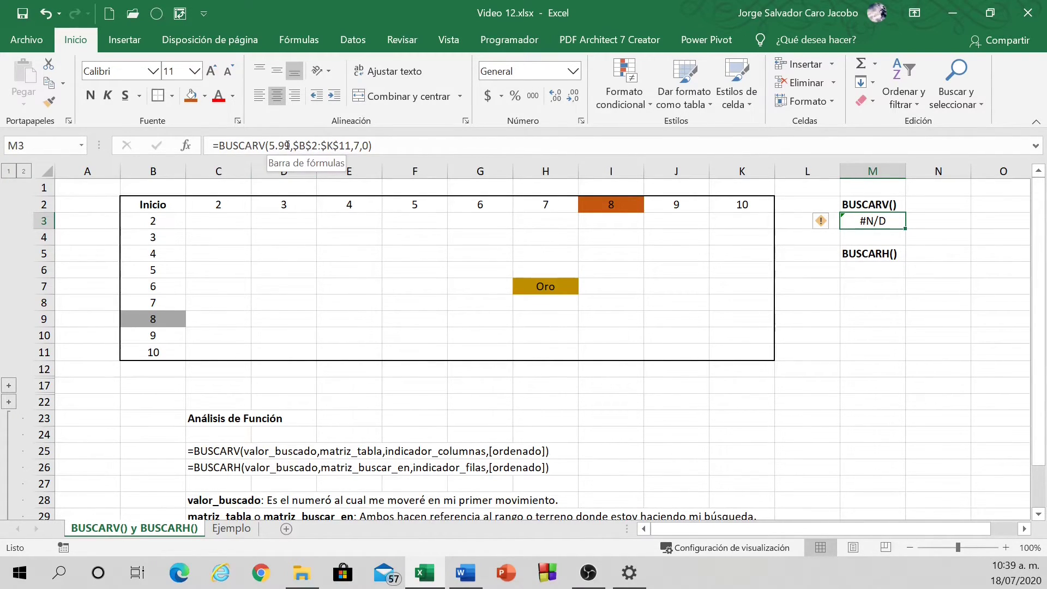
# - Check the first column of the table, B2:B11, and change the valor_buscado argument of the BUSCARV formula in M3 to 6
pyautogui.click(163, 208)
pyautogui.moveTo(163, 213); pyautogui.dragTo(154, 357)
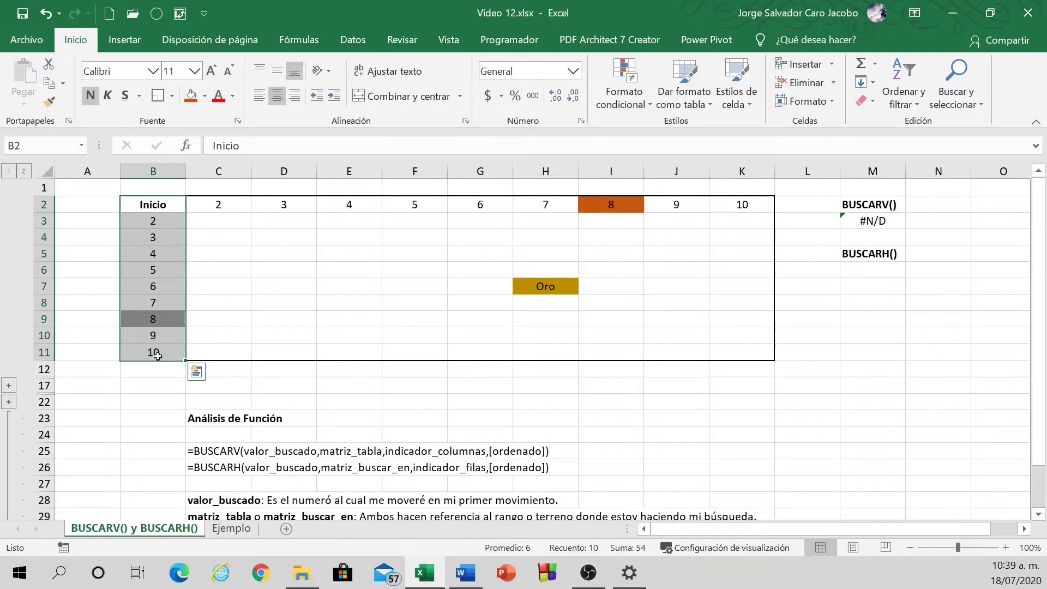
pyautogui.click(856, 220)
pyautogui.doubleClick(856, 220)
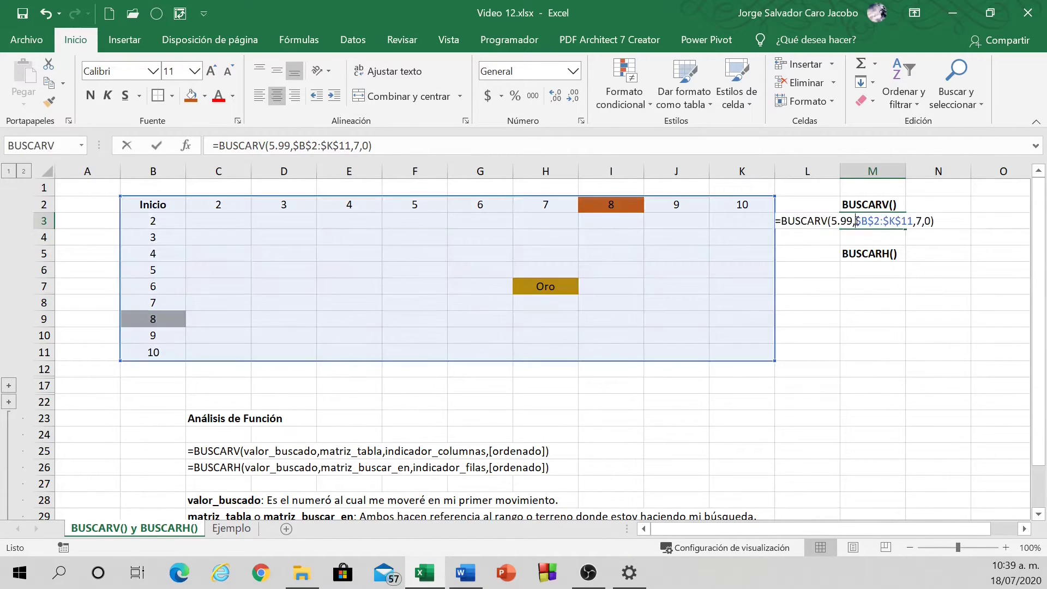
pyautogui.click(847, 221)
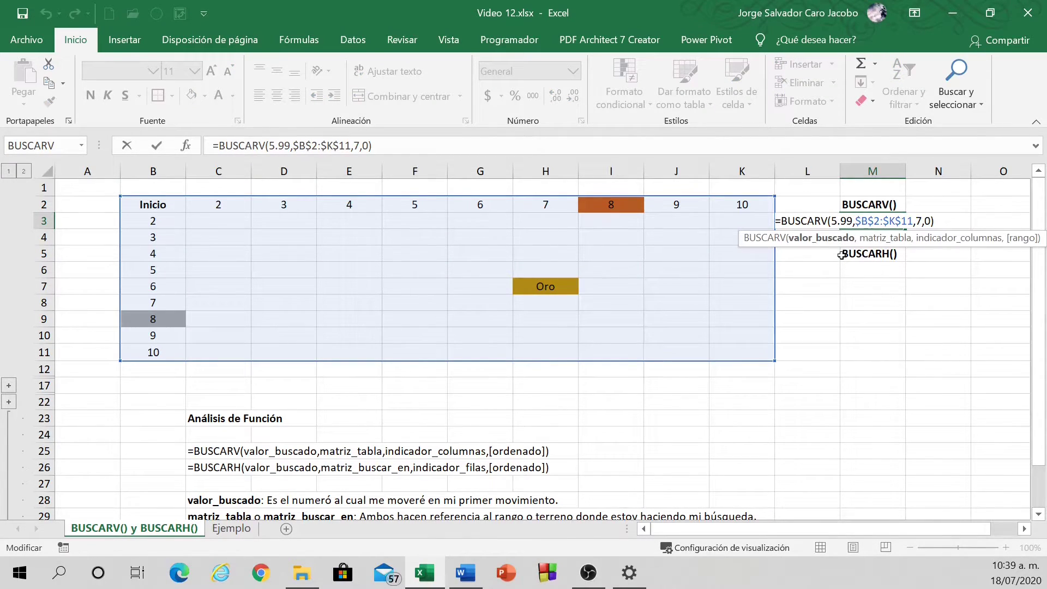
pyautogui.press('BackSpace')
pyautogui.press('BackSpace')
pyautogui.press('BackSpace')
pyautogui.press('BackSpace')
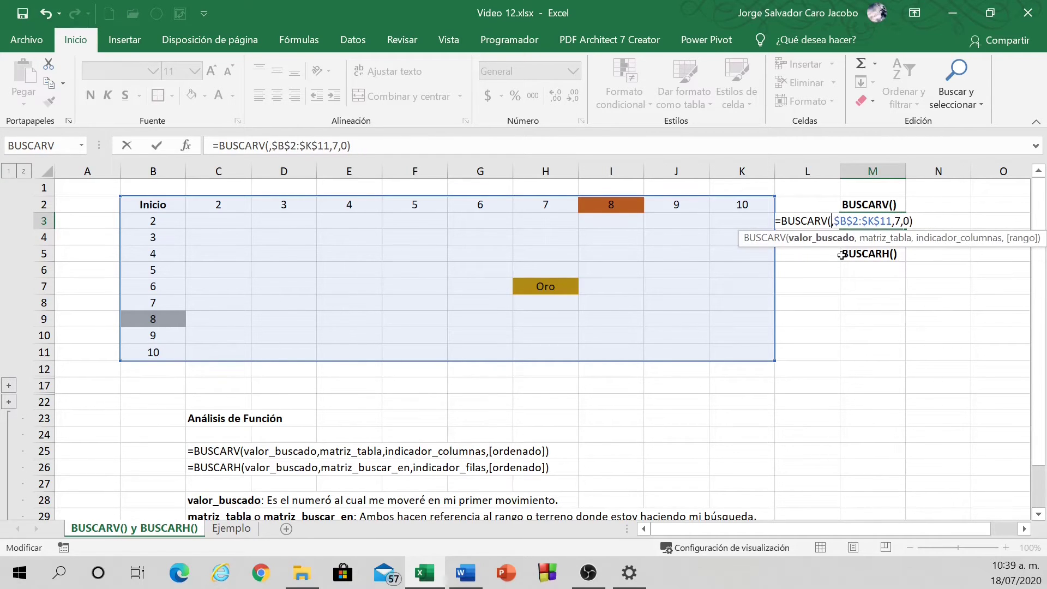
pyautogui.write('6')
pyautogui.press('Return')
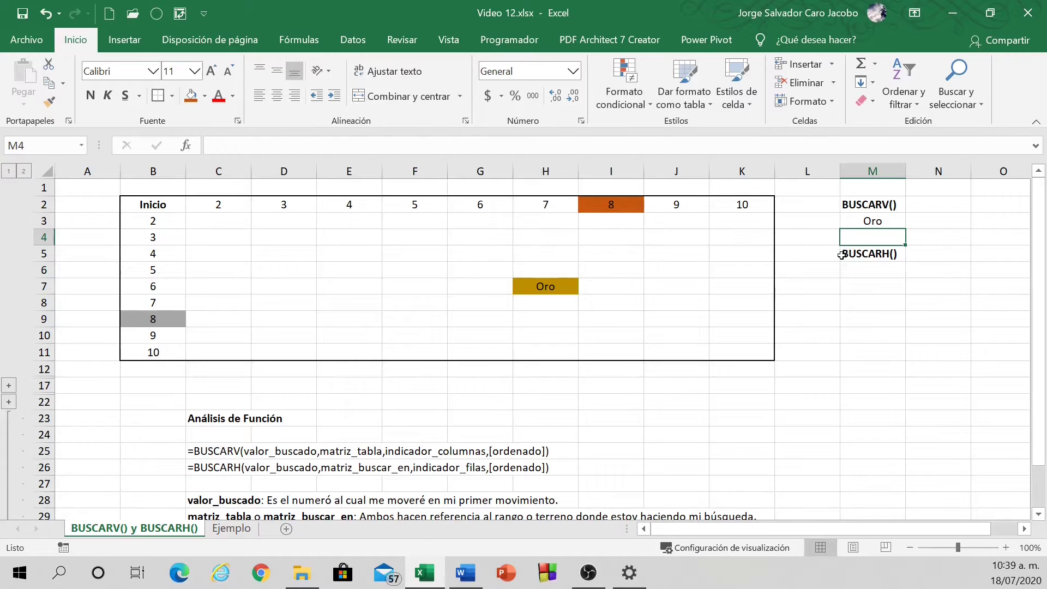
# - Start a BUSCARH formula in M6 with 7 as its valor_buscado argument
pyautogui.press('Down')
pyautogui.press('Down')
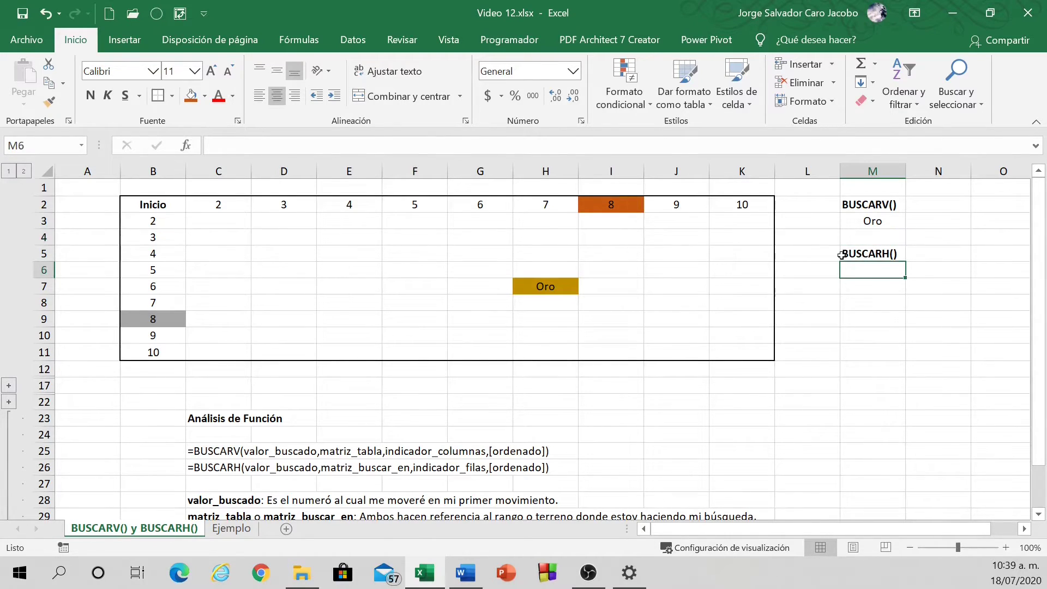
pyautogui.write('=bus')
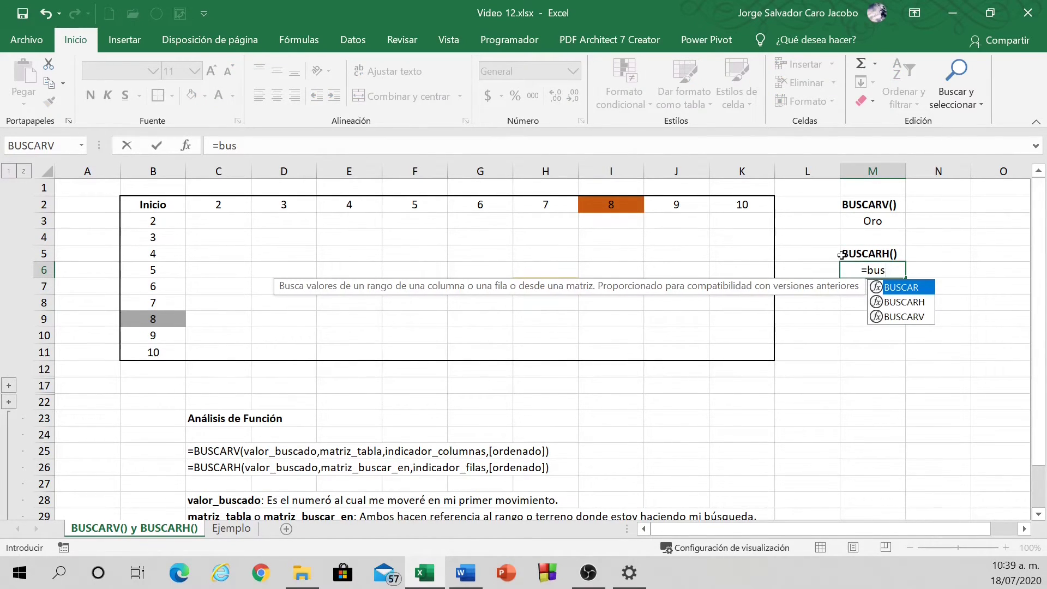
pyautogui.press('Down')
pyautogui.press('Tab')
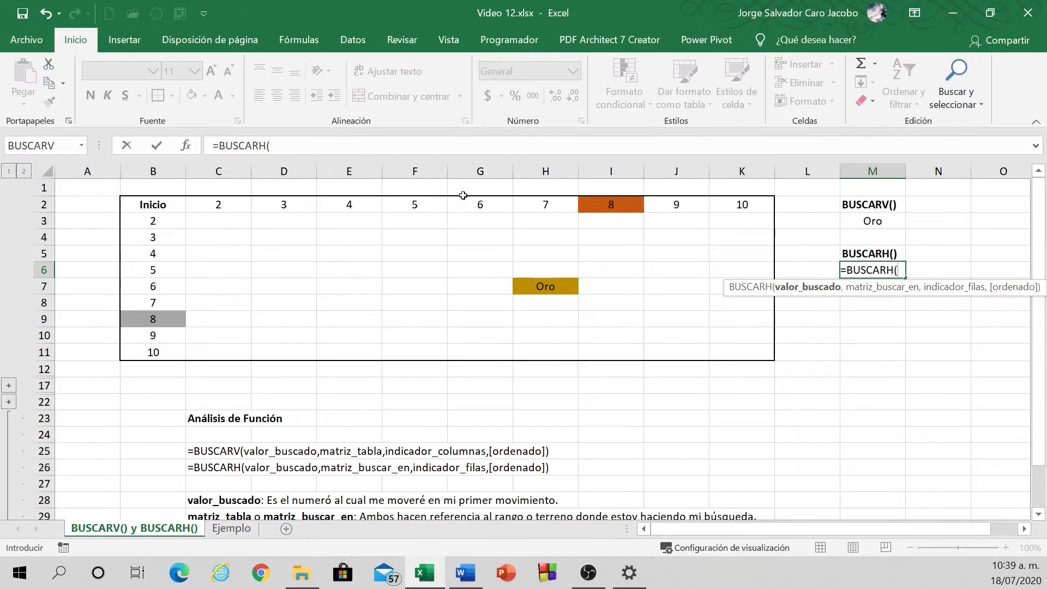
pyautogui.write('7,')
# - Set the matriz_buscar_en argument of the BUSCARH formula to the absolute range $B$2:$K$11
pyautogui.press('Left')
pyautogui.press('Up')
pyautogui.press('Up')
pyautogui.press('Left')
pyautogui.press('Up')
pyautogui.press('Up')
pyautogui.hotkey('ctrl', 'Left')
pyautogui.hotkey('shift', 'Right')
pyautogui.hotkey('shift', 'Right')
pyautogui.hotkey('shift', 'Right')
pyautogui.hotkey('shift', 'Right')
pyautogui.hotkey('shift', 'Right')
pyautogui.hotkey('shift', 'Right')
pyautogui.hotkey('shift', 'Right')
pyautogui.hotkey('shift', 'Right')
pyautogui.hotkey('shift', 'Right')
pyautogui.hotkey('shift', 'Down')
pyautogui.hotkey('shift', 'Down')
pyautogui.hotkey('shift', 'Down')
pyautogui.hotkey('shift', 'Down')
pyautogui.hotkey('shift', 'Down')
pyautogui.hotkey('shift', 'Down')
pyautogui.hotkey('shift', 'Down')
pyautogui.hotkey('shift', 'Down')
pyautogui.hotkey('shift', 'Down')
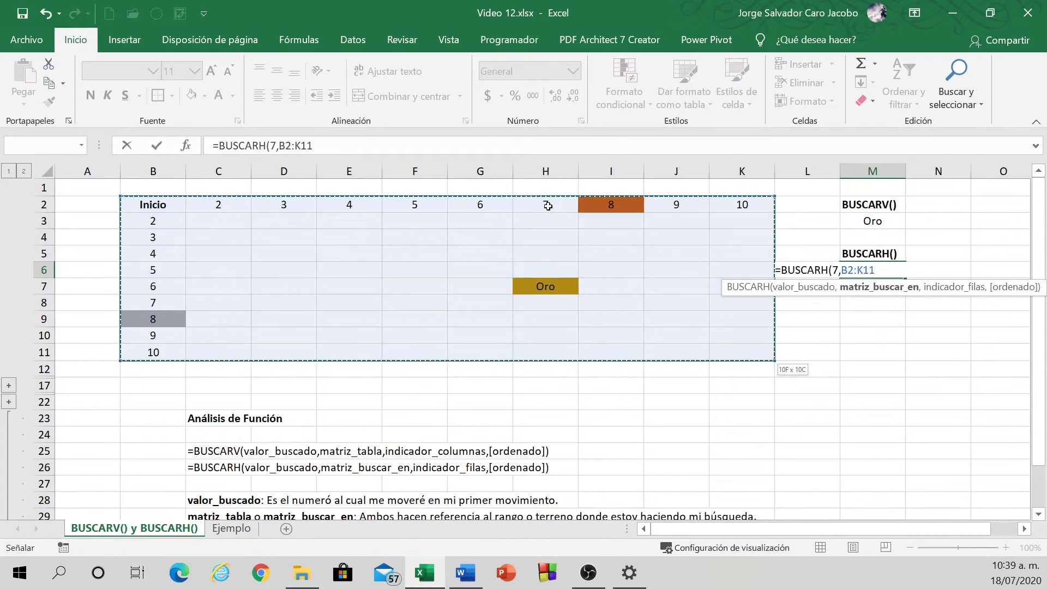
pyautogui.press('F4')
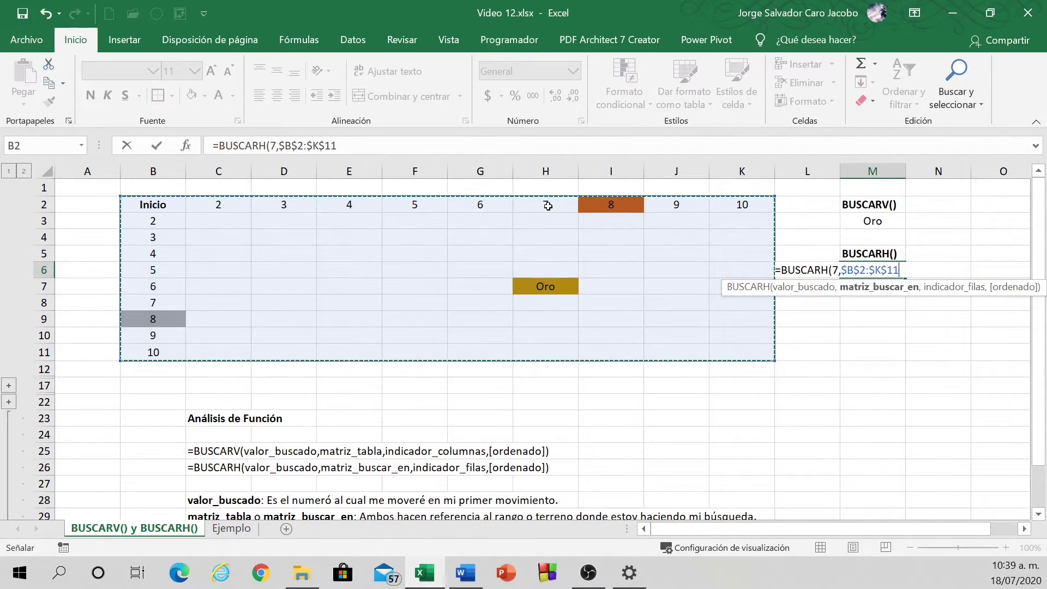
# - Complete the BUSCARH formula in M6 with 6 as indicador_filas and 1 as ordenado for an approximate match
pyautogui.write(',')
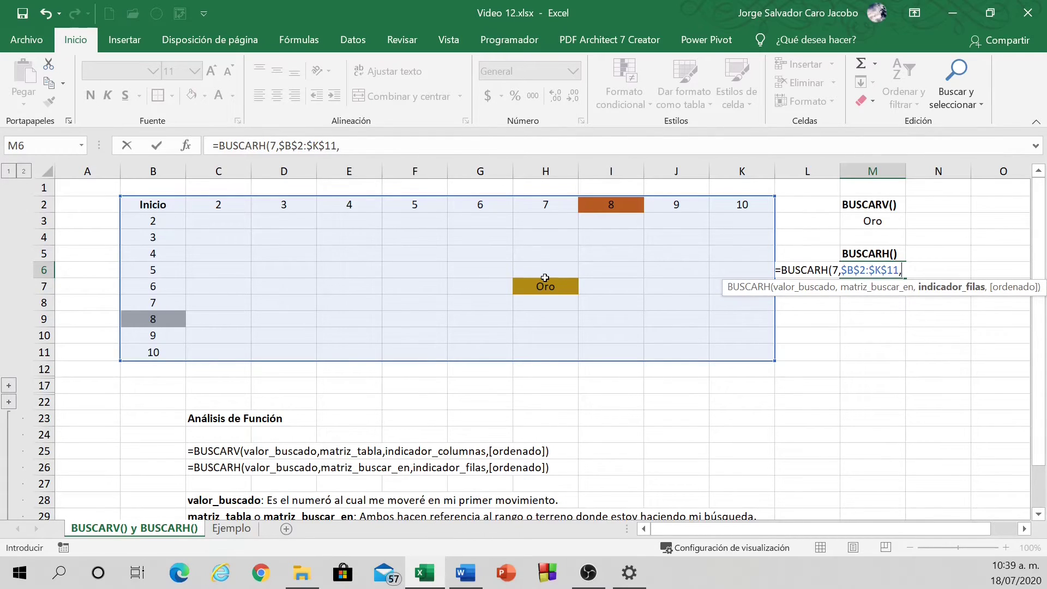
pyautogui.write('6,1')
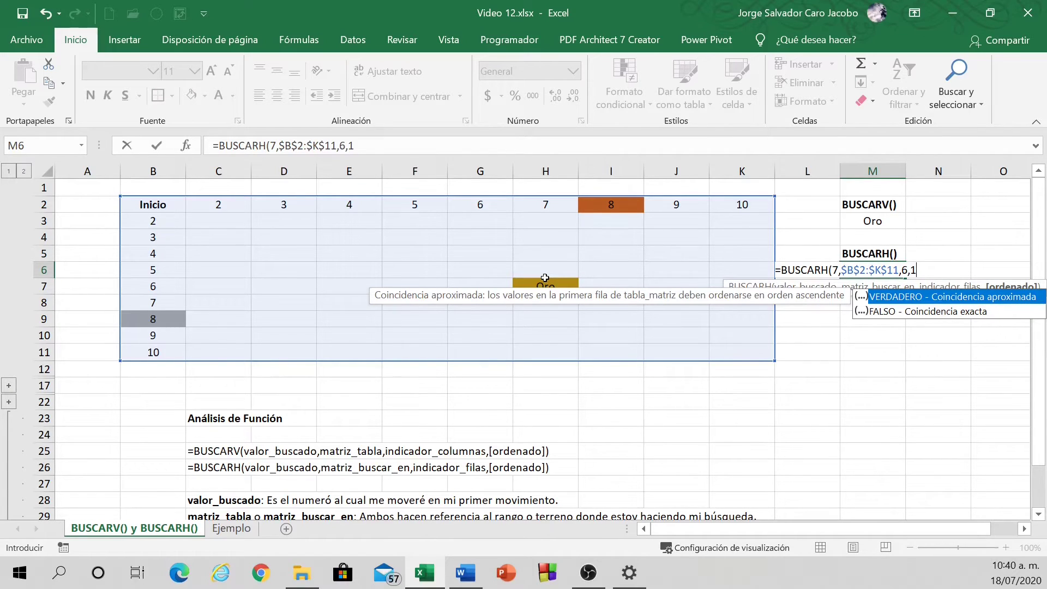
pyautogui.press('Return')
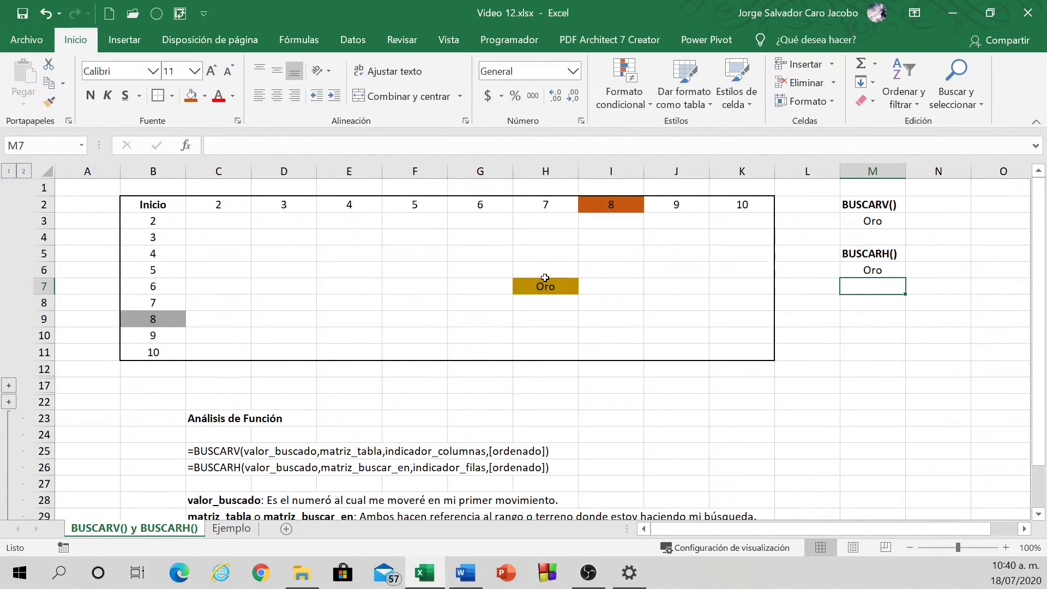
# - Change the valor_buscado argument of the BUSCARH formula in M6 to 6.5
pyautogui.press('Up')
pyautogui.press('Left')
pyautogui.press('Right')
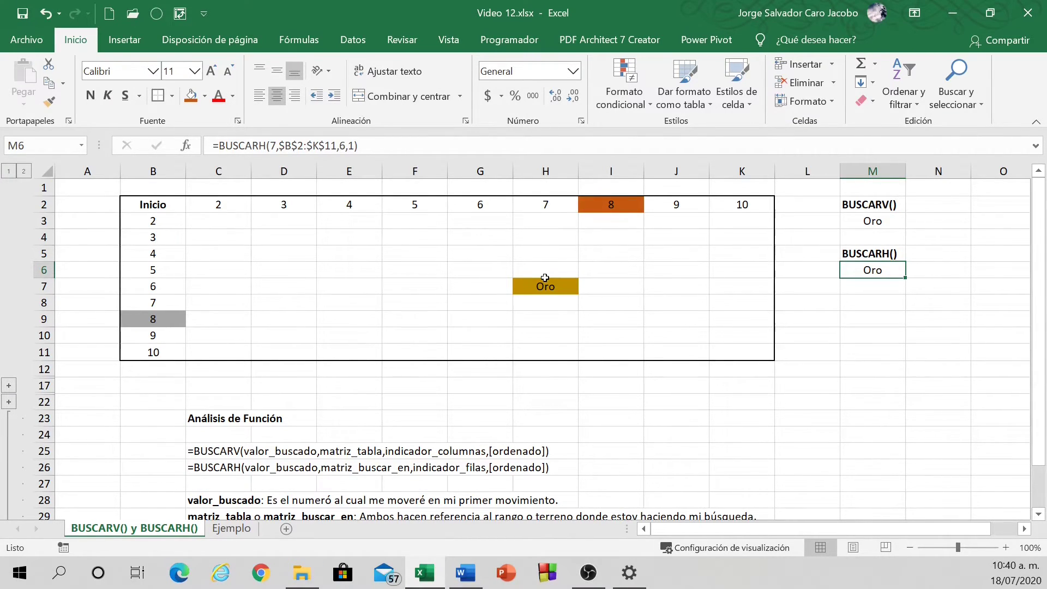
pyautogui.press('F2')
pyautogui.press('Left')
pyautogui.press('Left')
pyautogui.press('Left')
pyautogui.press('Left')
pyautogui.press('Left')
pyautogui.press('Left')
pyautogui.press('Left')
pyautogui.press('Left')
pyautogui.press('Left')
pyautogui.press('Left')
pyautogui.press('Left')
pyautogui.press('Left')
pyautogui.press('Left')
pyautogui.press('Left')
pyautogui.press('Left')
pyautogui.press('Left')
pyautogui.press('BackSpace')
pyautogui.write('65')
pyautogui.press('BackSpace')
pyautogui.write('.5')
pyautogui.press('Return')
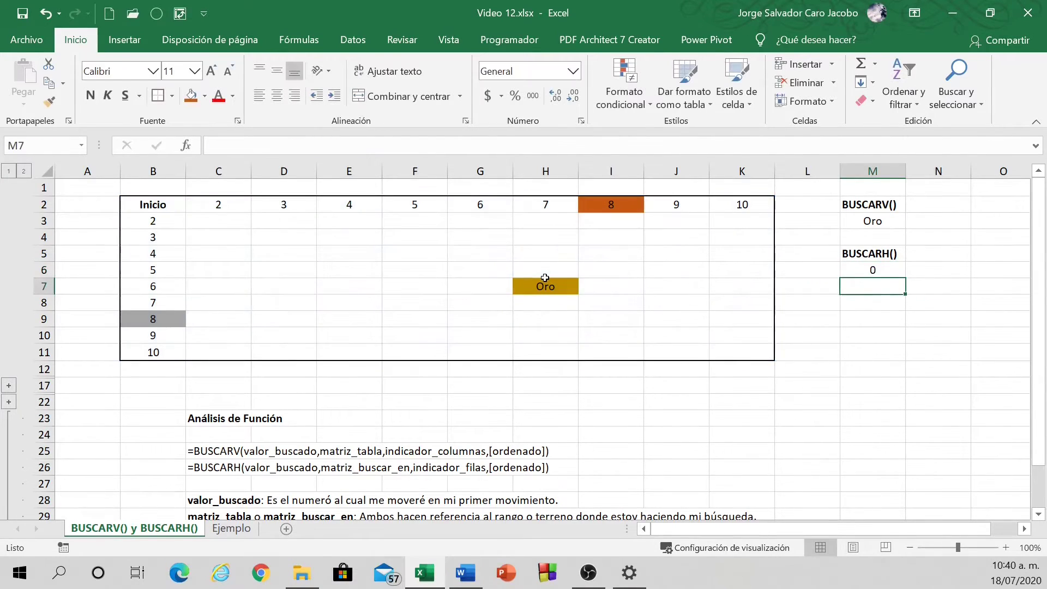
# - Trace from 7 in H2 to column G, enter A in G7 beside Oro as a test value, and clear it
pyautogui.press('Left')
pyautogui.press('Left')
pyautogui.press('Left')
pyautogui.press('Left')
pyautogui.press('Left')
pyautogui.press('Up')
pyautogui.press('Up')
pyautogui.press('Up')
pyautogui.press('Up')
pyautogui.press('Up')
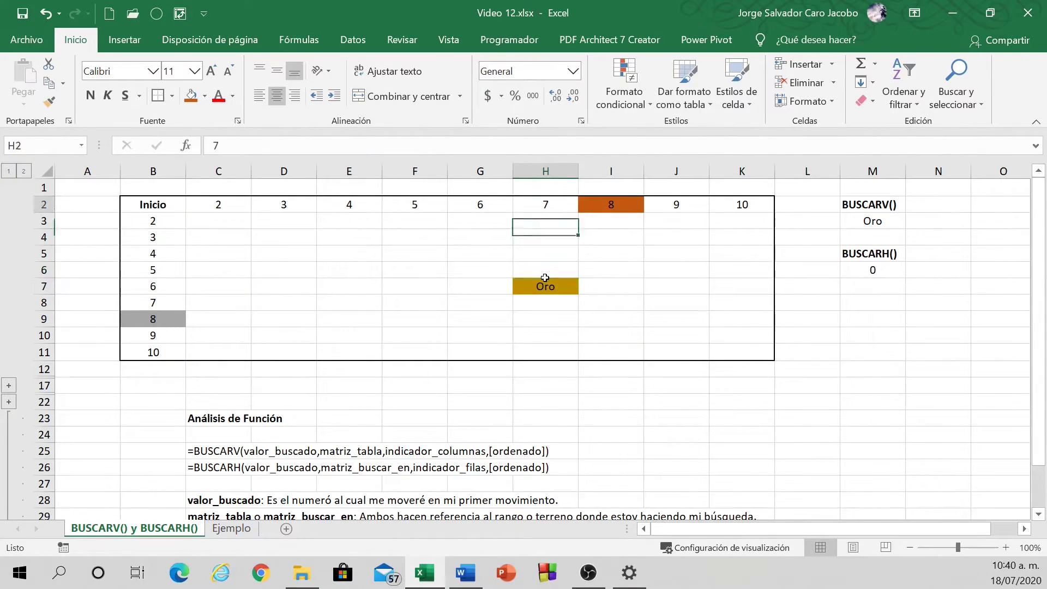
pyautogui.press('Left')
pyautogui.press('Down')
pyautogui.press('Down')
pyautogui.press('Down')
pyautogui.press('Down')
pyautogui.press('Down')
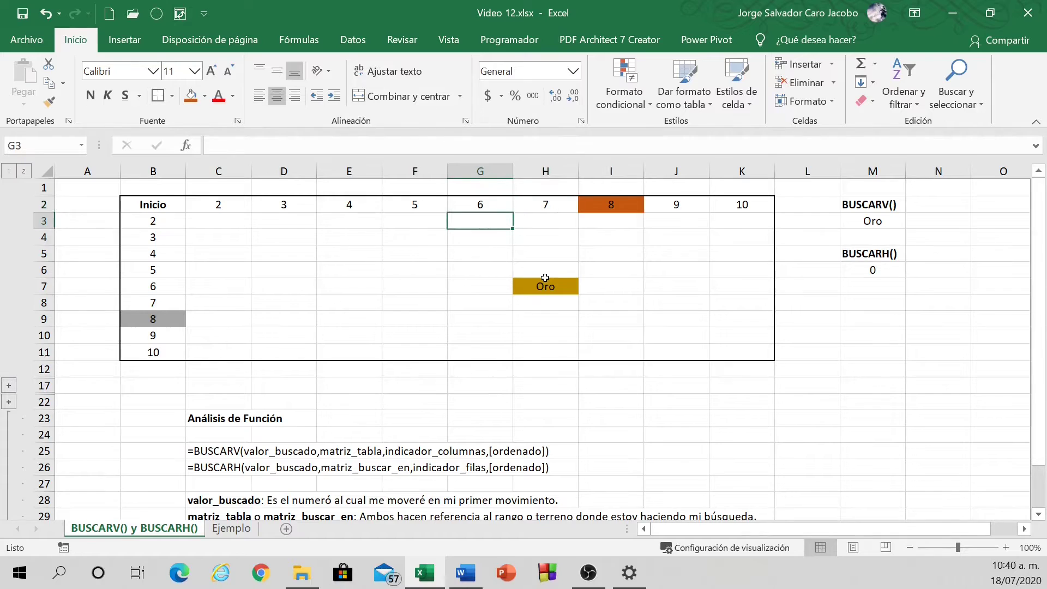
pyautogui.write('A')
pyautogui.click(546, 280)
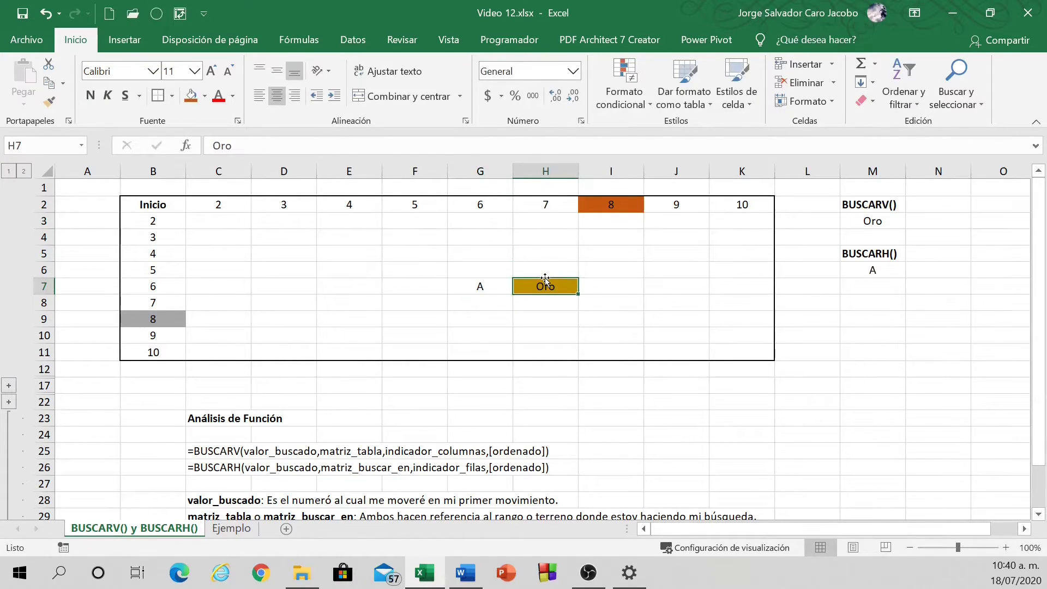
pyautogui.press('Left')
pyautogui.press('Delete')
# - Change the valor_buscado argument of the BUSCARH formula in M6 to 7.5
pyautogui.press('Right')
pyautogui.press('Right')
pyautogui.press('Right')
pyautogui.press('Right')
pyautogui.press('Right')
pyautogui.press('Right')
pyautogui.press('Right')
pyautogui.press('Up')
pyautogui.press('Left')
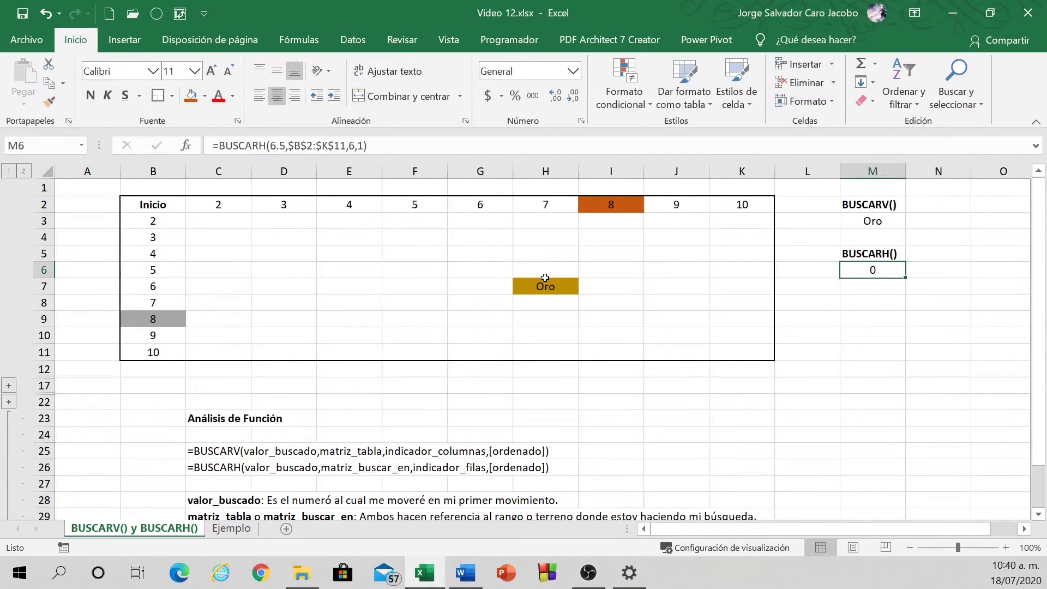
pyautogui.press('F2')
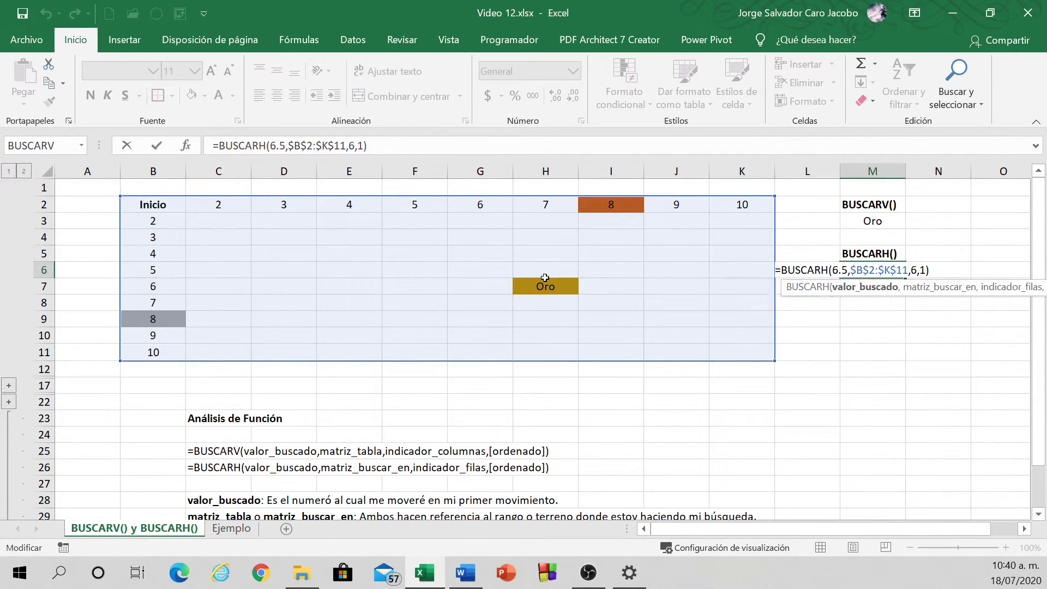
pyautogui.press('BackSpace')
pyautogui.write('7')
pyautogui.press('Return')
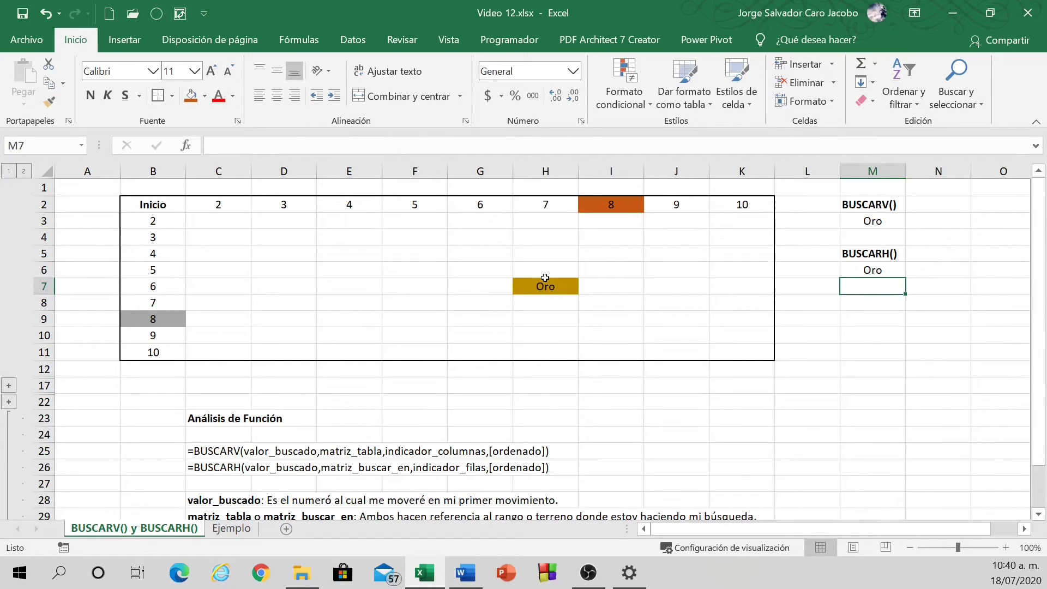
# - Compare the header values 7 in H2 and 8 in I2 to relate them to the approximate BUSCARH match
pyautogui.press('Left')
pyautogui.press('Left')
pyautogui.press('Left')
pyautogui.press('Left')
pyautogui.press('Left')
pyautogui.press('Up')
pyautogui.press('Up')
pyautogui.press('Up')
pyautogui.press('Up')
pyautogui.press('Up')
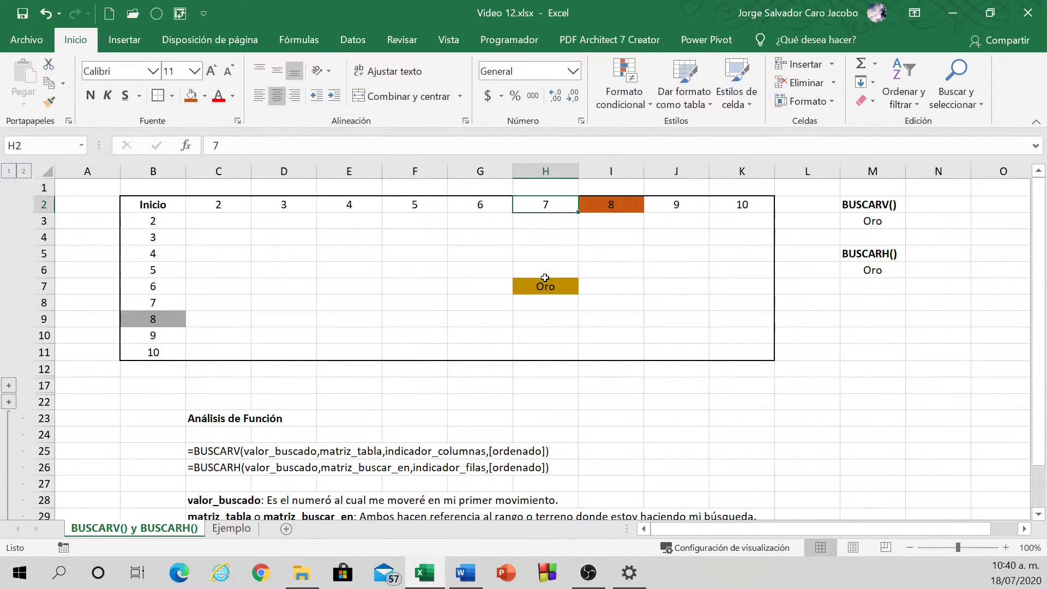
pyautogui.press('Right')
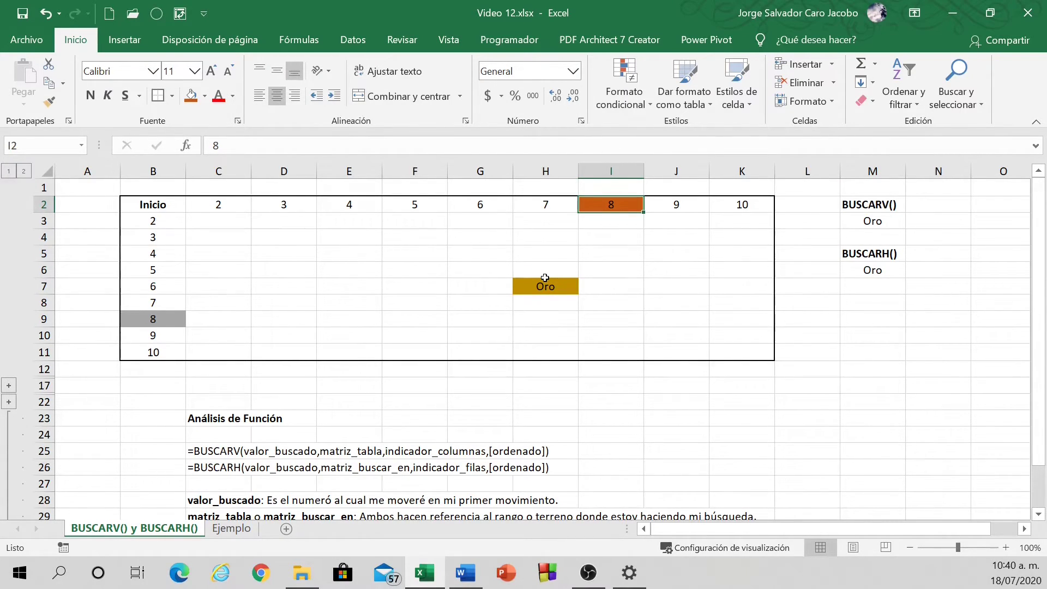
pyautogui.press('Left')
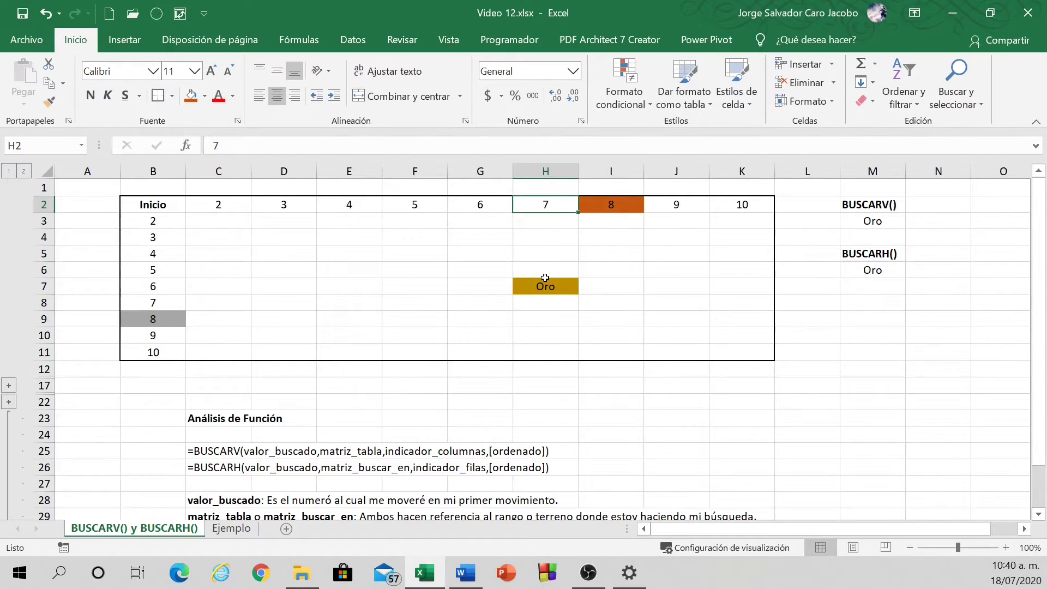
# - Change the valor_buscado argument of the BUSCARH formula in M6 to 7
pyautogui.press('Right')
pyautogui.press('Right')
pyautogui.press('Right')
pyautogui.press('Right')
pyautogui.press('Right')
pyautogui.press('Down')
pyautogui.press('Down')
pyautogui.press('Down')
pyautogui.press('Down')
pyautogui.press('Down')
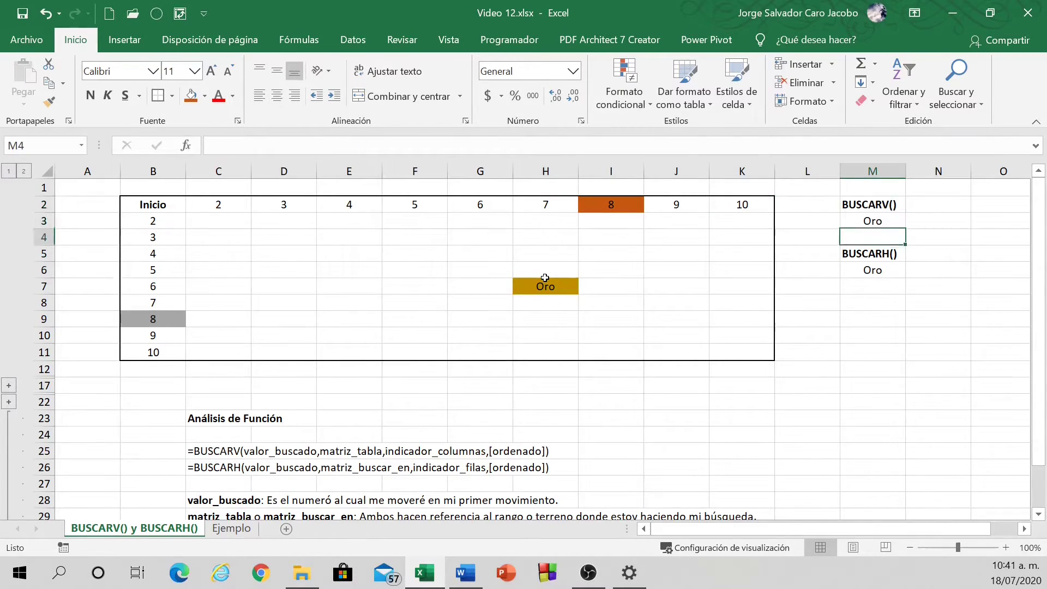
pyautogui.press('Up')
pyautogui.press('F2')
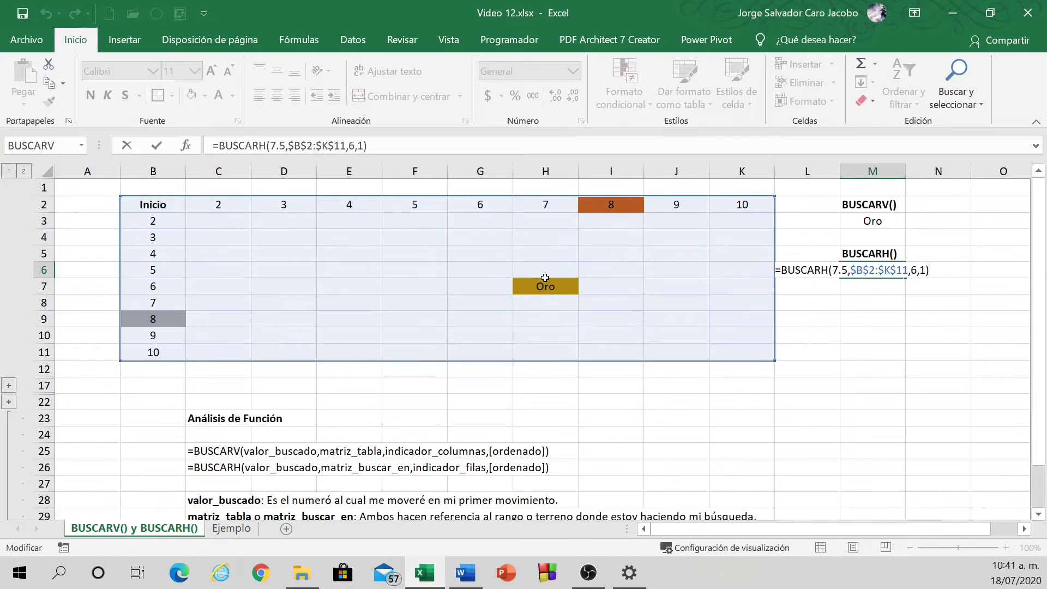
pyautogui.press('Left')
pyautogui.press('Left')
pyautogui.press('Left')
pyautogui.press('Left')
pyautogui.press('Left')
pyautogui.press('Left')
pyautogui.press('Left')
pyautogui.press('Left')
pyautogui.press('Left')
pyautogui.press('Left')
pyautogui.press('Left')
pyautogui.press('Left')
pyautogui.press('Left')
pyautogui.press('Left')
pyautogui.press('Left')
pyautogui.press('Left')
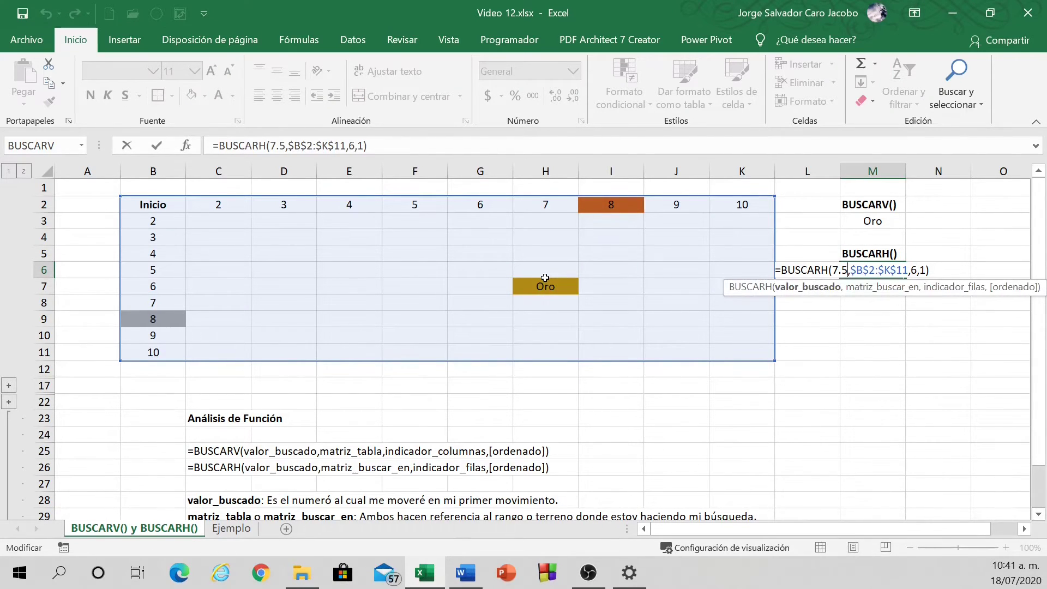
pyautogui.hotkey('shift', 'Left')
pyautogui.hotkey('shift', 'Left')
pyautogui.hotkey('shift', 'Left')
pyautogui.write('7')
# - Change the ordenado argument of the BUSCARH formula in M6 to 0 for an exact match
pyautogui.press('Right')
pyautogui.press('Right')
pyautogui.press('Right')
pyautogui.press('Right')
pyautogui.press('Right')
pyautogui.press('Right')
pyautogui.press('Right')
pyautogui.press('Right')
pyautogui.press('Right')
pyautogui.press('Right')
pyautogui.press('Right')
pyautogui.press('Right')
pyautogui.press('Right')
pyautogui.press('Right')
pyautogui.press('Right')
pyautogui.press('BackSpace')
pyautogui.write('0')
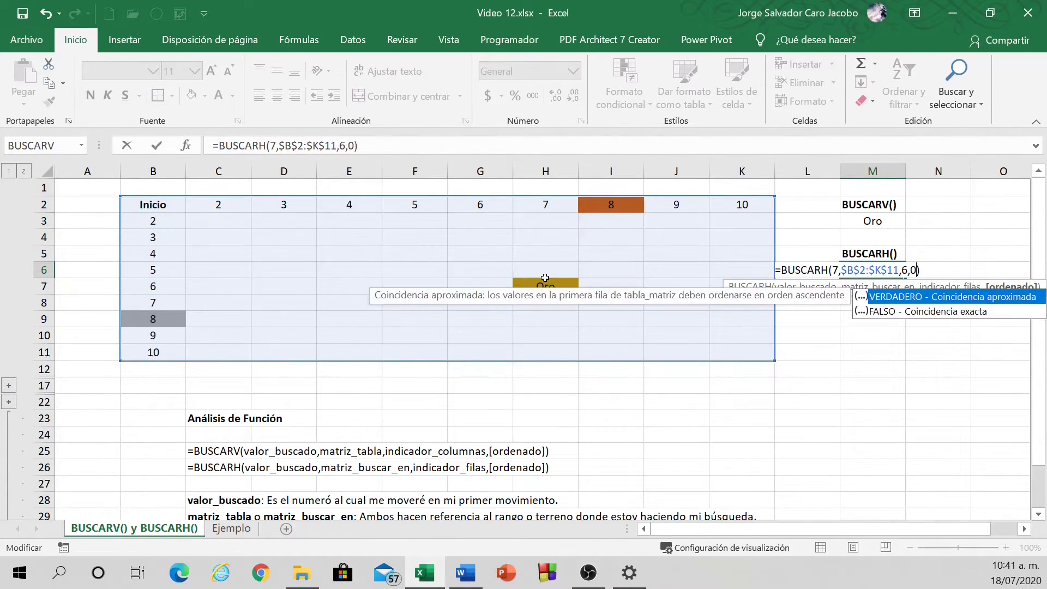
pyautogui.press('Return')
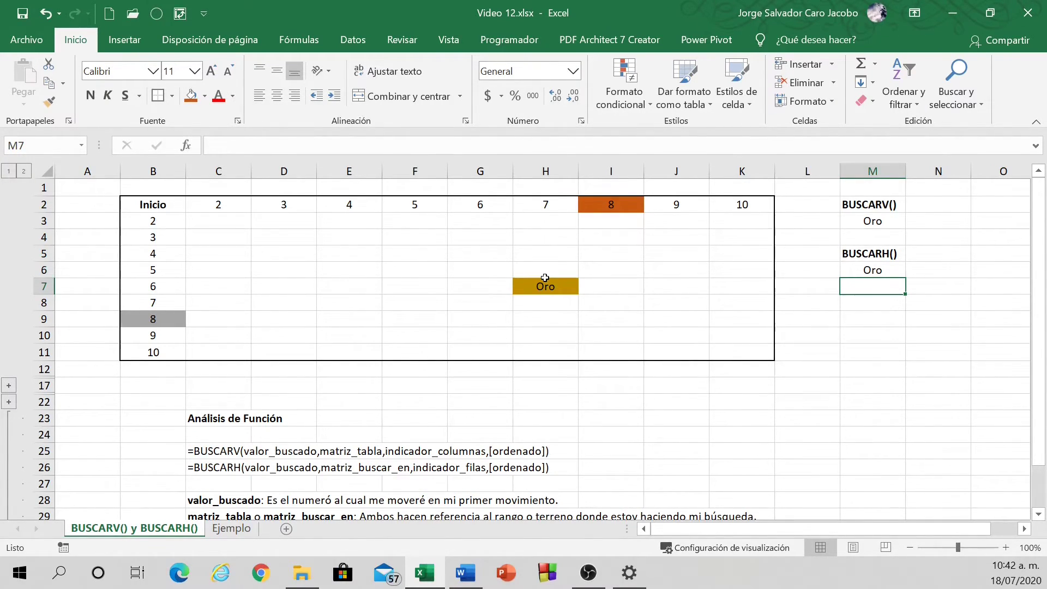
pyautogui.press('Up')
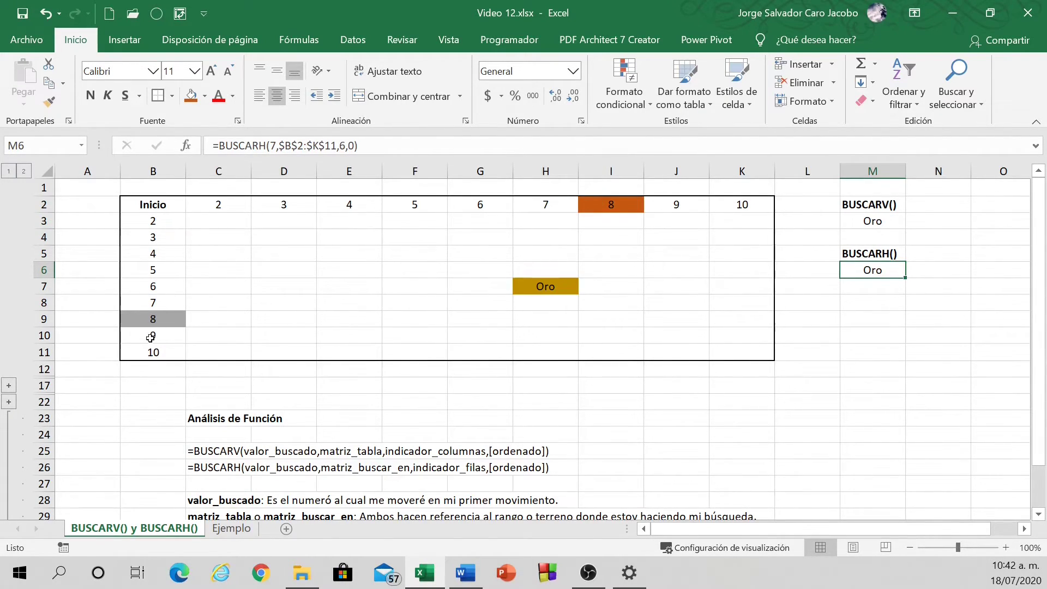
# - Locate the 8 in B9 and start a new BUSCARV formula in M3 with 8 as valor_buscado
pyautogui.click(167, 319)
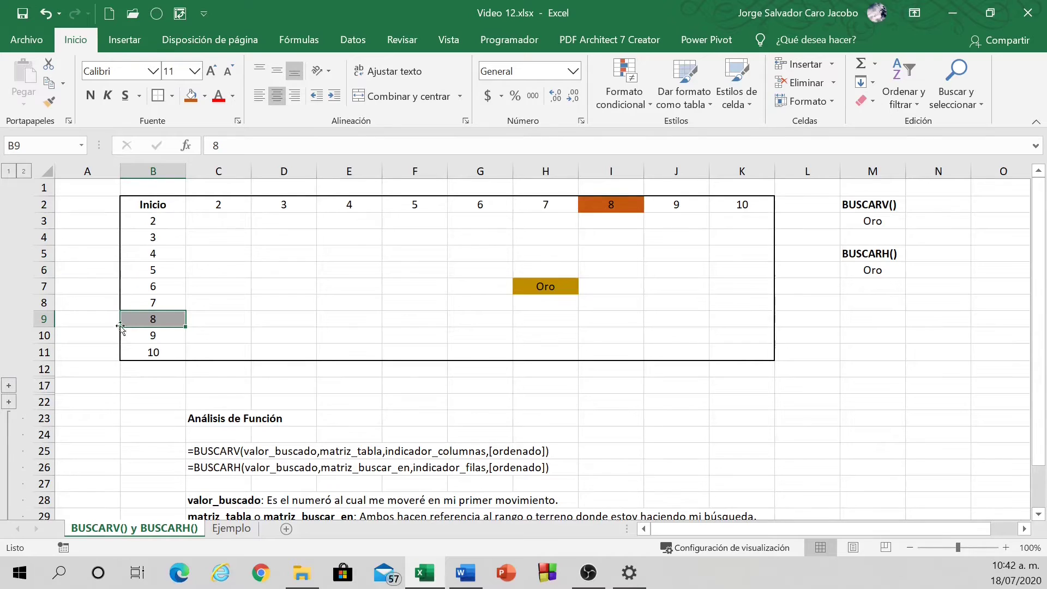
pyautogui.click(860, 222)
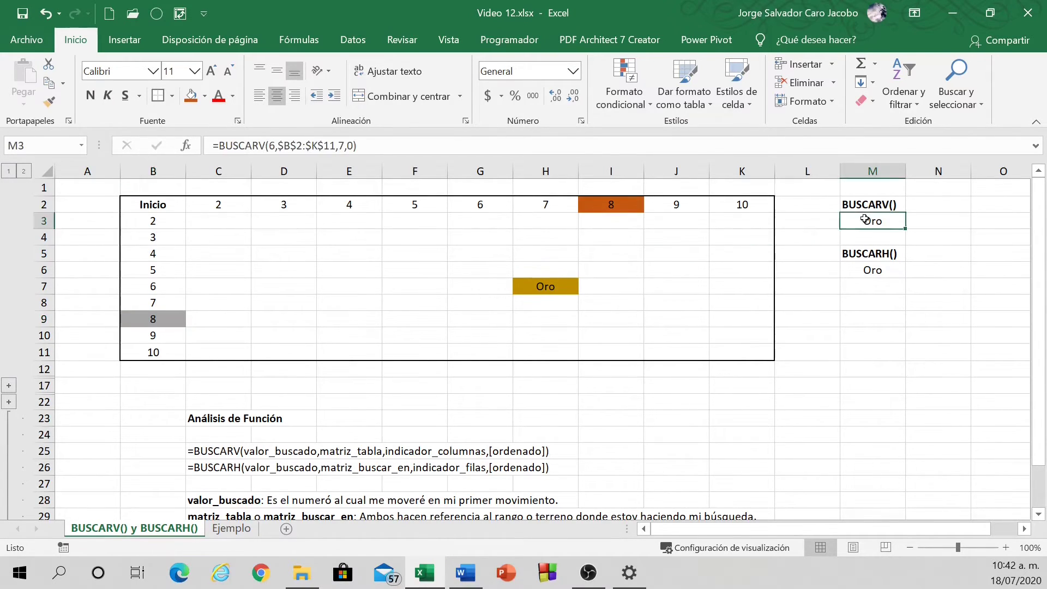
pyautogui.write('=bus')
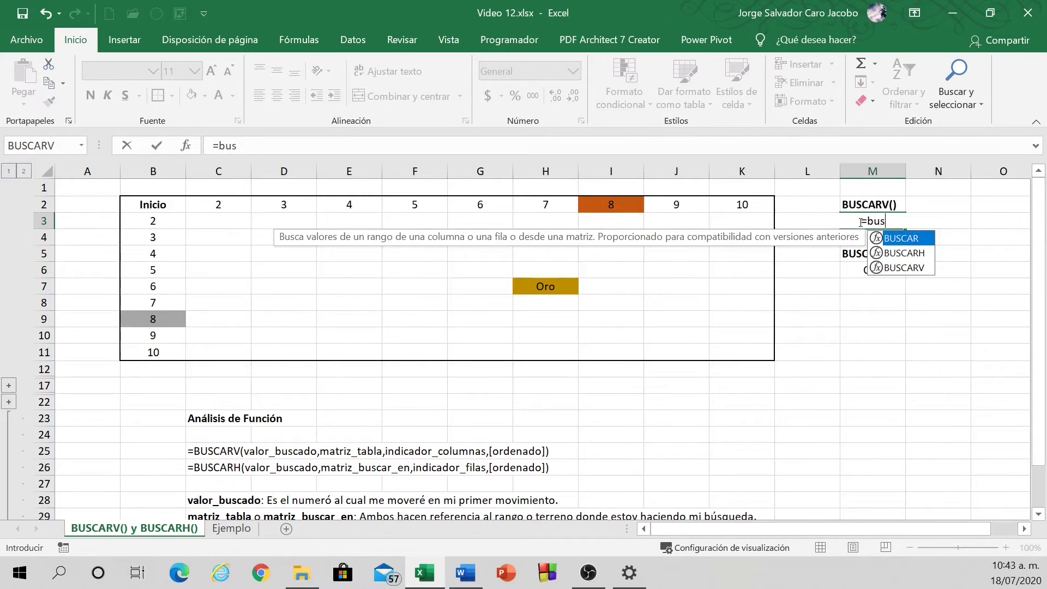
pyautogui.press('Down')
pyautogui.press('Down')
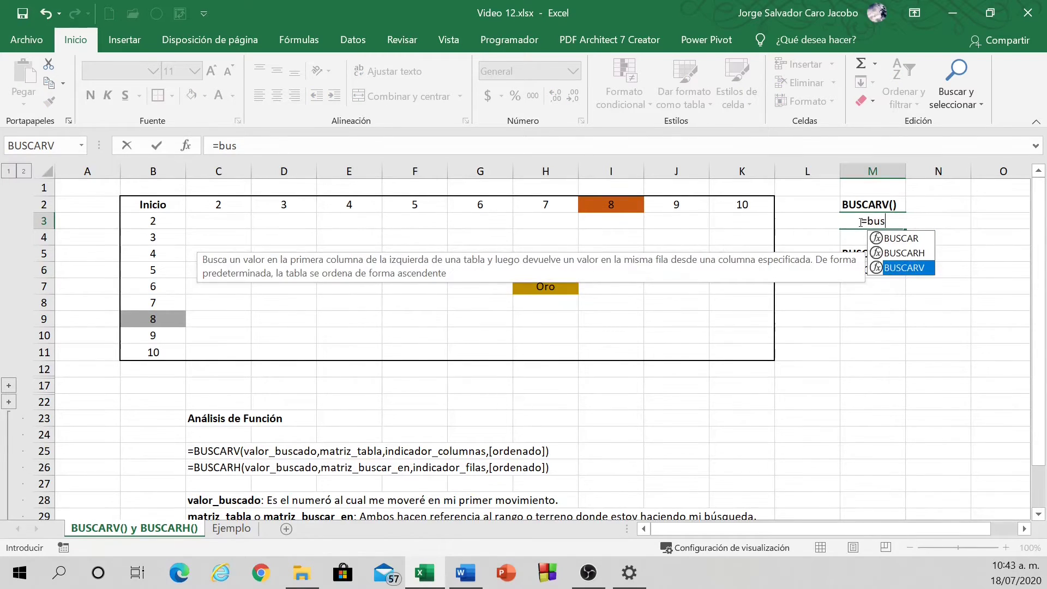
pyautogui.press('Tab')
pyautogui.write('8')
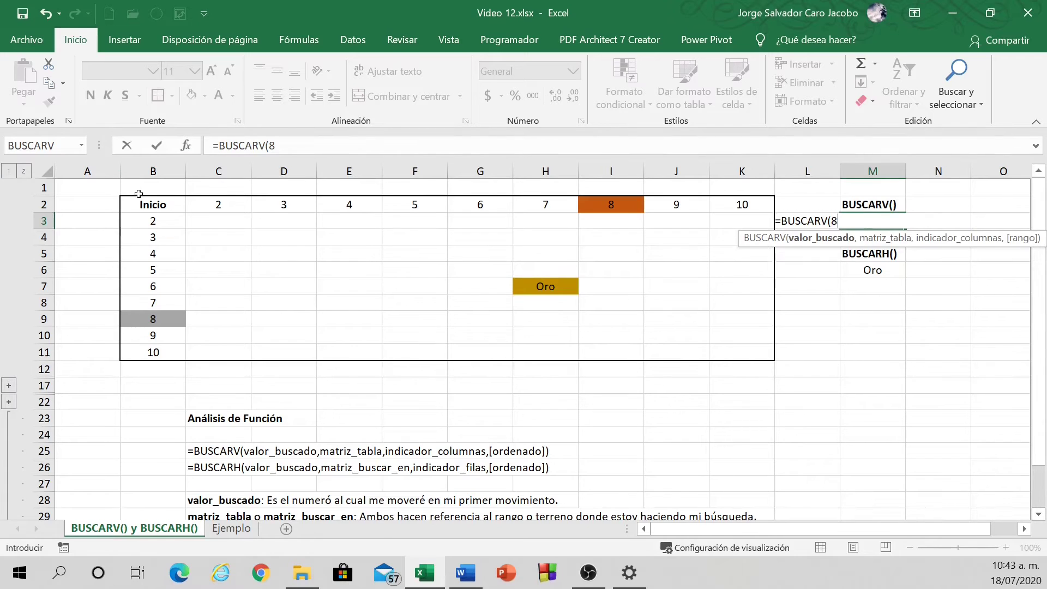
# - Set the matriz_tabla argument of the M3 BUSCARV formula to the absolute range $B$2:$K$11
pyautogui.write(',')
pyautogui.press('Left')
pyautogui.press('Up')
pyautogui.press('Left')
pyautogui.press('Left')
pyautogui.hotkey('ctrl', 'Left')
pyautogui.hotkey('ctrl', 'shift', 'Right')
pyautogui.hotkey('ctrl', 'shift', 'Down')
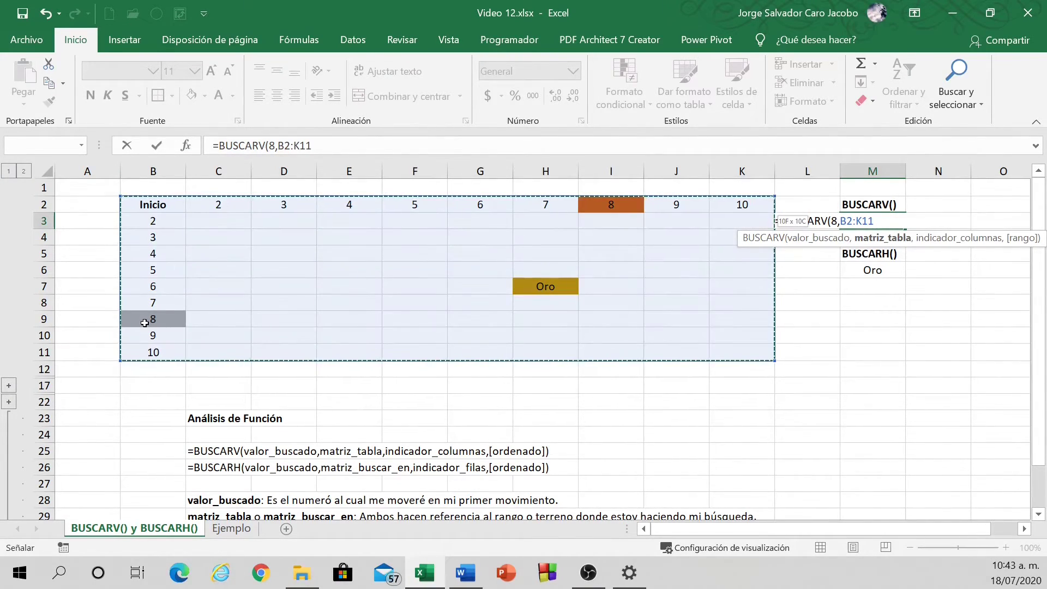
pyautogui.press('F4')
pyautogui.write(',')
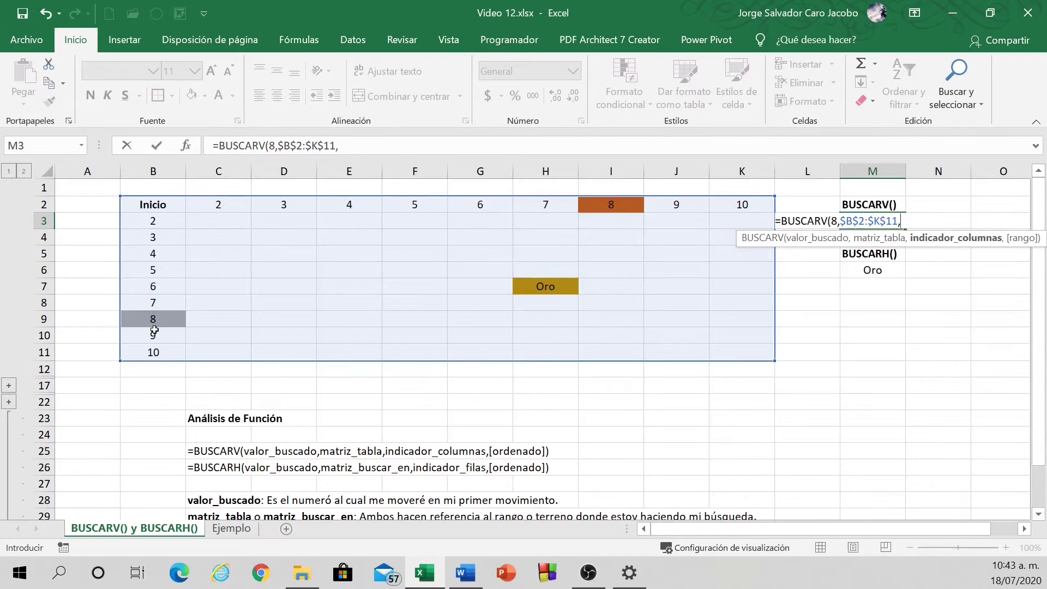
# - Complete the BUSCARV formula in M3 with indicador_columnas 1 and exact match 0
pyautogui.write('1')
pyautogui.write(',0)')
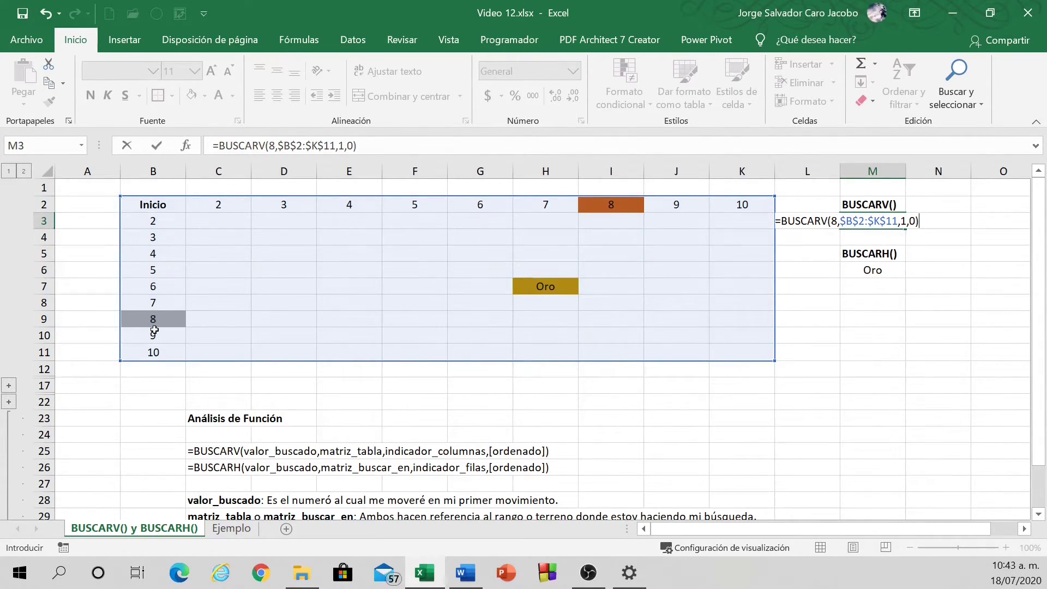
pyautogui.press('Return')
pyautogui.press('Up')
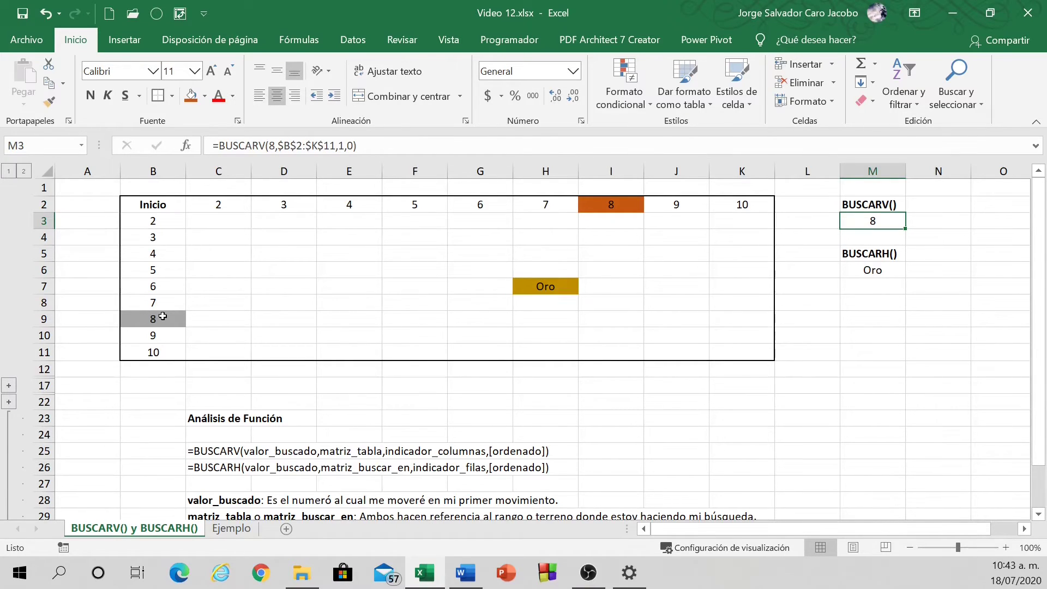
# - Start a new BUSCARH formula in M6 with "Inicio" as valor_buscado
pyautogui.press('Down')
pyautogui.press('Down')
pyautogui.press('Down')
pyautogui.press('Down')
pyautogui.press('Up')
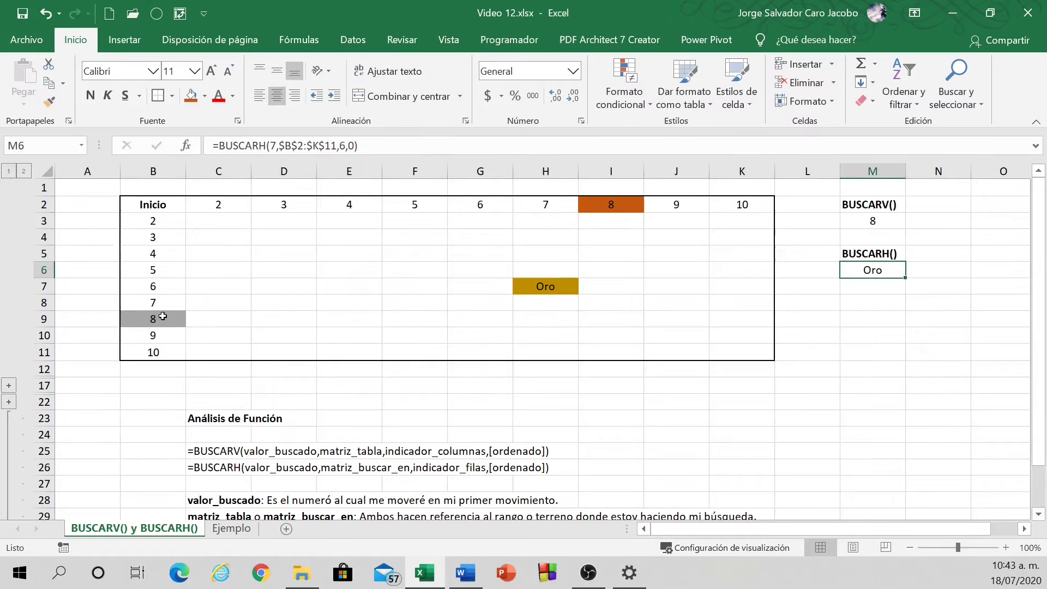
pyautogui.write('=BUSCARH(')
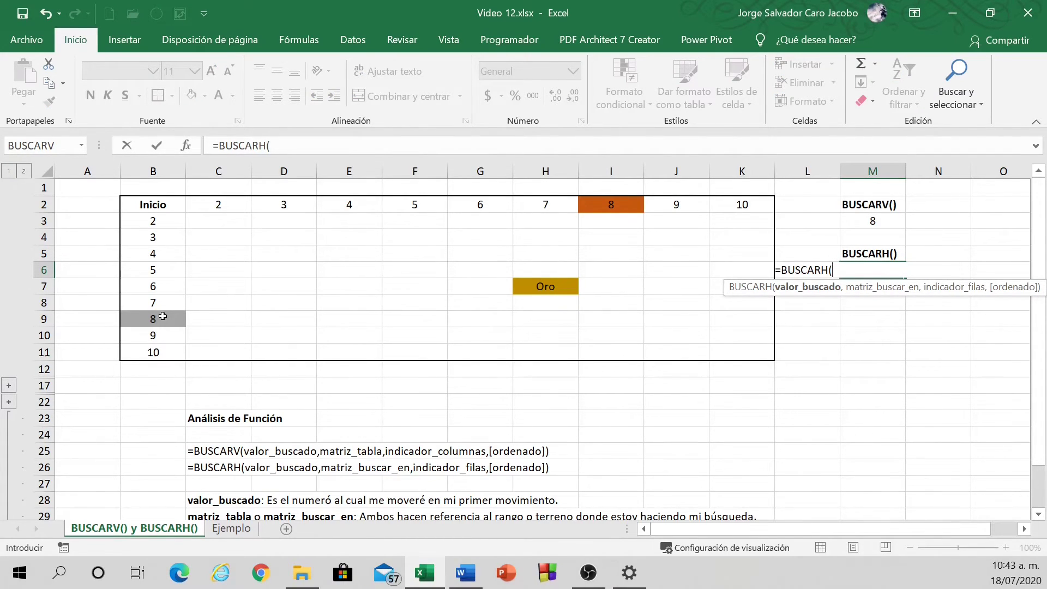
pyautogui.write('"Inicio",')
# - Complete the BUSCARH formula in M6 with range B2:K11, indicador_filas 8 and exact match 0
pyautogui.press('Up')
pyautogui.press('Up')
pyautogui.press('Left')
pyautogui.press('Left')
pyautogui.press('Left')
pyautogui.press('Left')
pyautogui.press('Left')
pyautogui.press('Left')
pyautogui.press('Left')
pyautogui.press('Left')
pyautogui.press('Left')
pyautogui.press('Left')
pyautogui.press('Left')
pyautogui.press('Up')
pyautogui.press('Up')
pyautogui.hotkey('ctrl', 'shift', 'Right')
pyautogui.hotkey('ctrl', 'shift', 'Down')
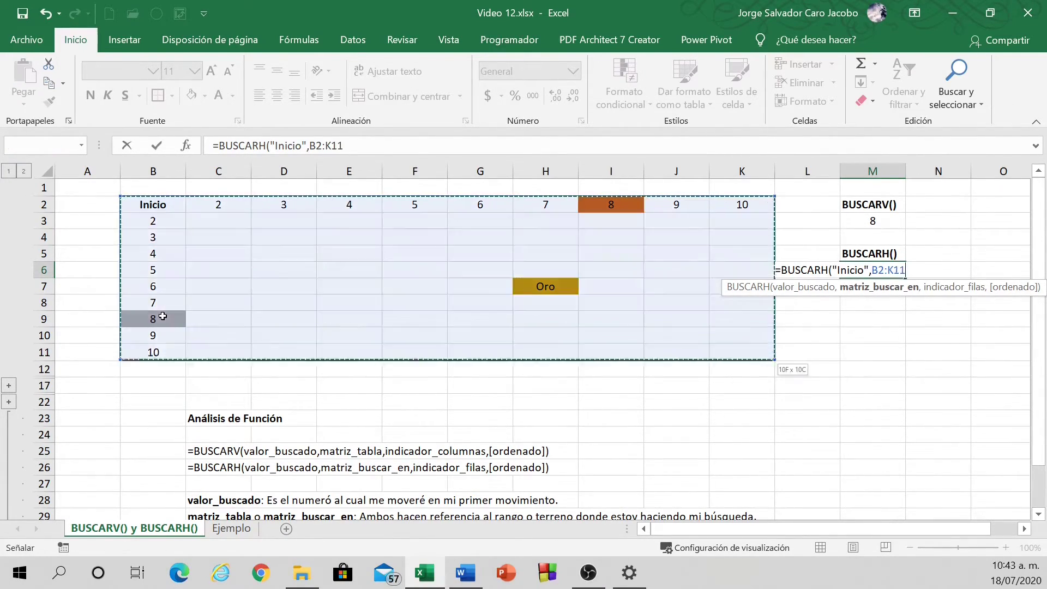
pyautogui.write(',')
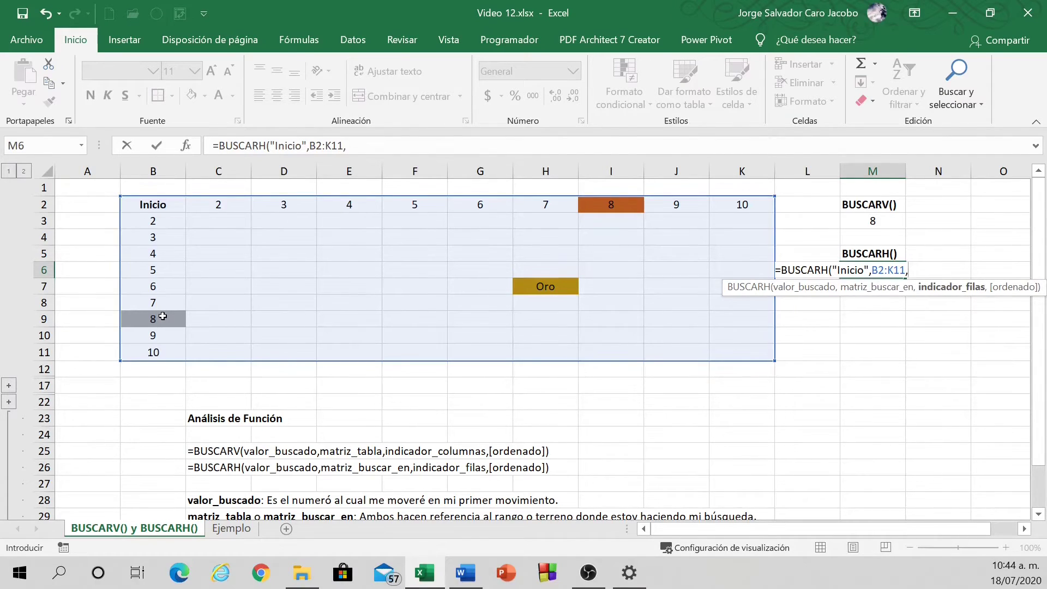
pyautogui.write('8,0')
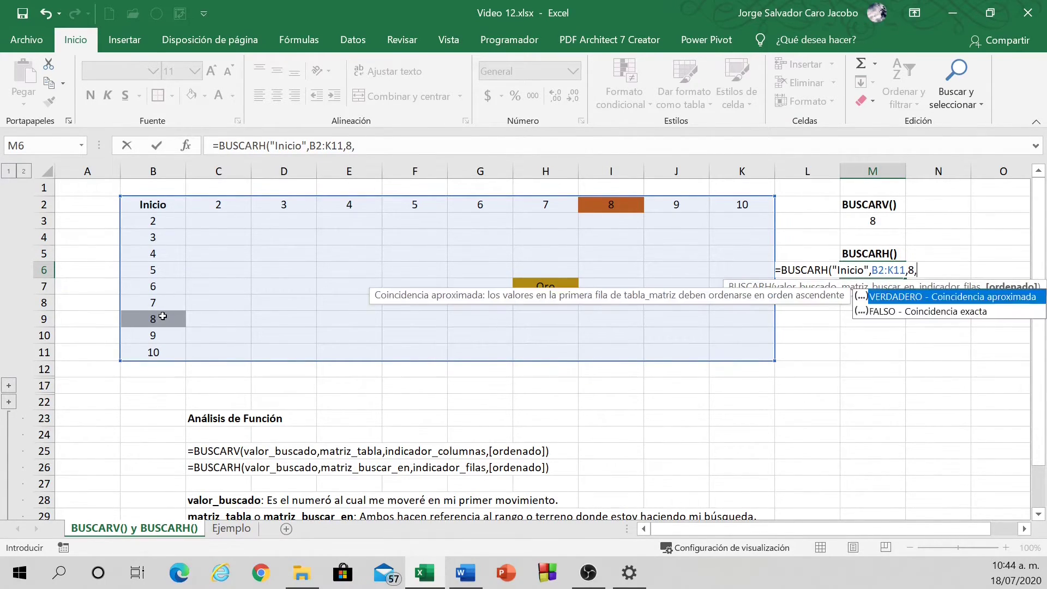
pyautogui.press('Return')
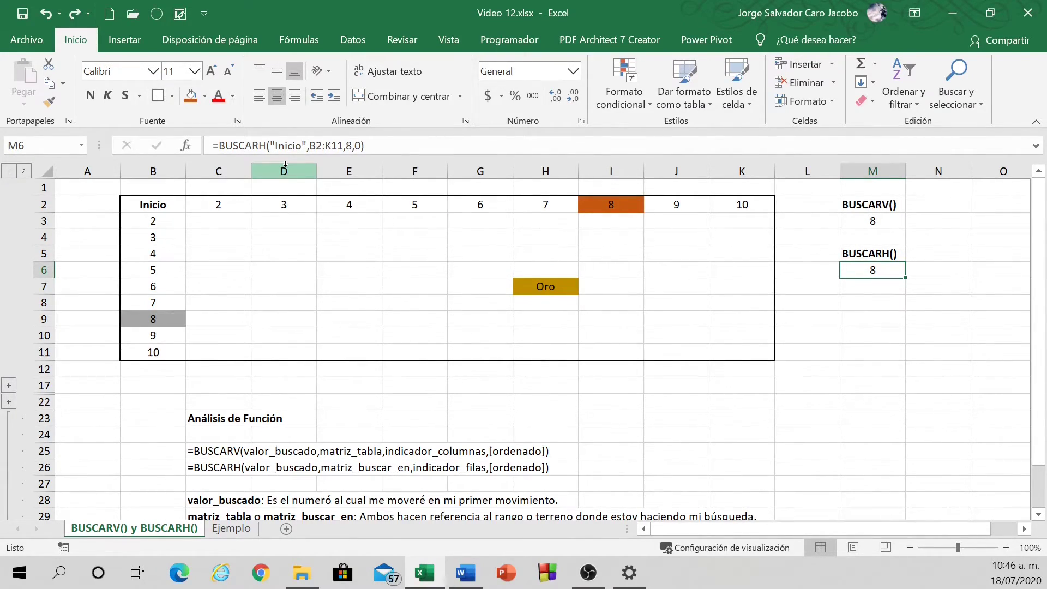
# - Go to Inicio in B2 and select the header row B2:K2 to examine its values
pyautogui.press('Left')
pyautogui.press('Left')
pyautogui.press('Up')
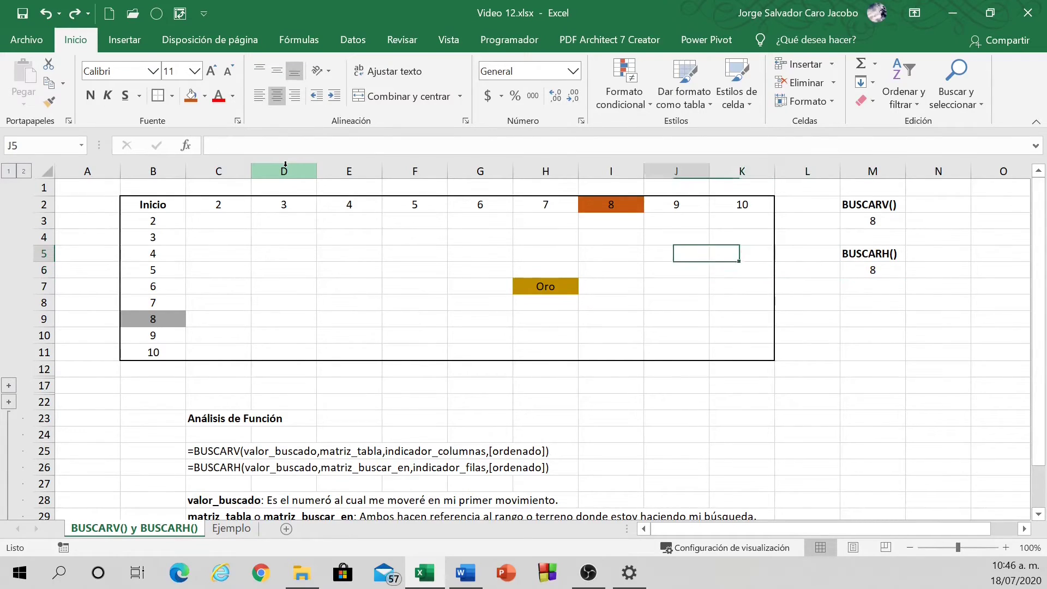
pyautogui.press('Left')
pyautogui.press('Left')
pyautogui.press('Up')
pyautogui.press('Up')
pyautogui.press('Up')
pyautogui.hotkey('ctrl', 'Left')
pyautogui.hotkey('ctrl', 'shift', 'Right')
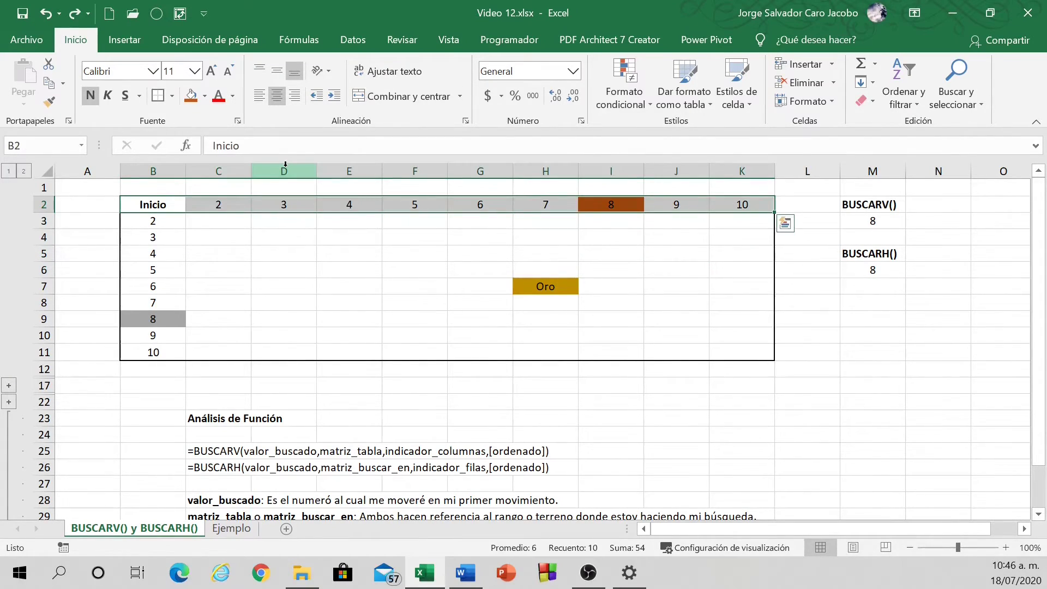
# - Transfer the orange highlight from the 8 in I2 to G2 and enter 6 again in G2
pyautogui.press('Right')
pyautogui.press('Right')
pyautogui.press('Right')
pyautogui.press('Right')
pyautogui.press('Right')
pyautogui.press('Right')
pyautogui.press('Right')
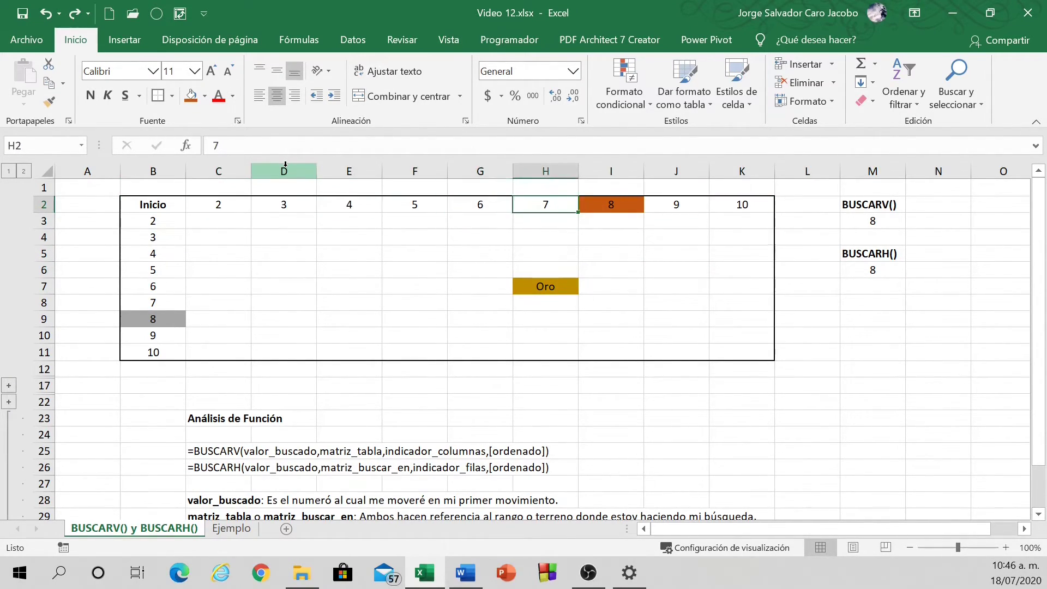
pyautogui.hotkey('ctrl', 'c')
pyautogui.press('Left')
pyautogui.press('Left')
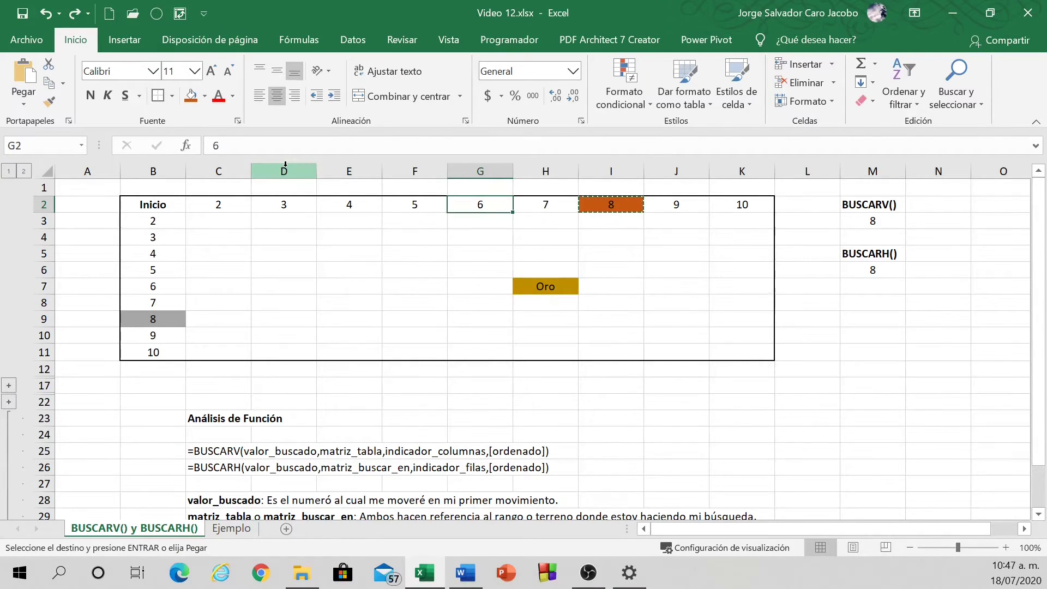
pyautogui.hotkey('ctrl', 'v')
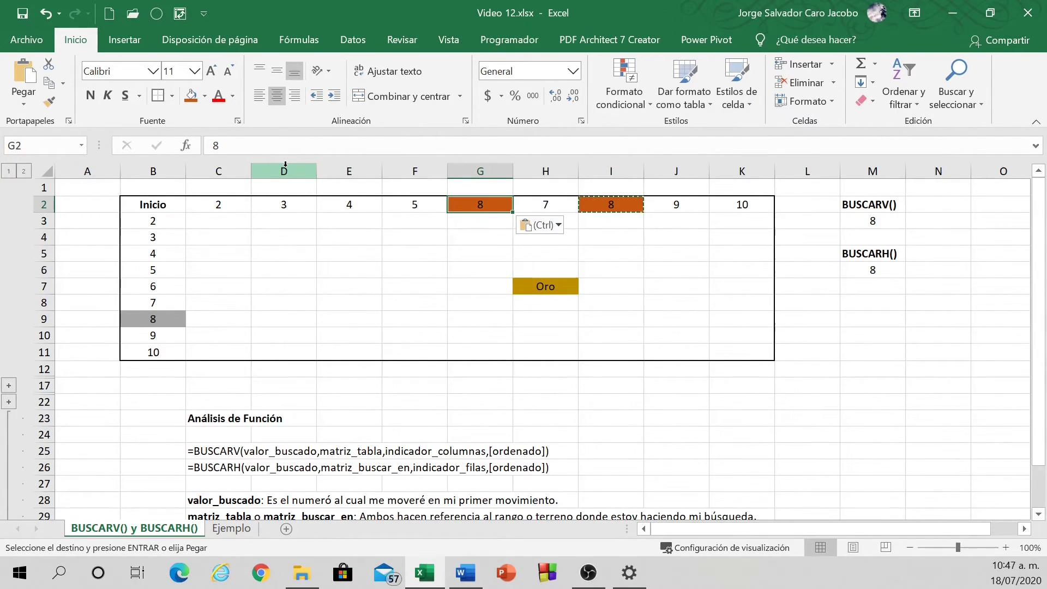
pyautogui.write('6')
pyautogui.press('Right')
pyautogui.press('Right')
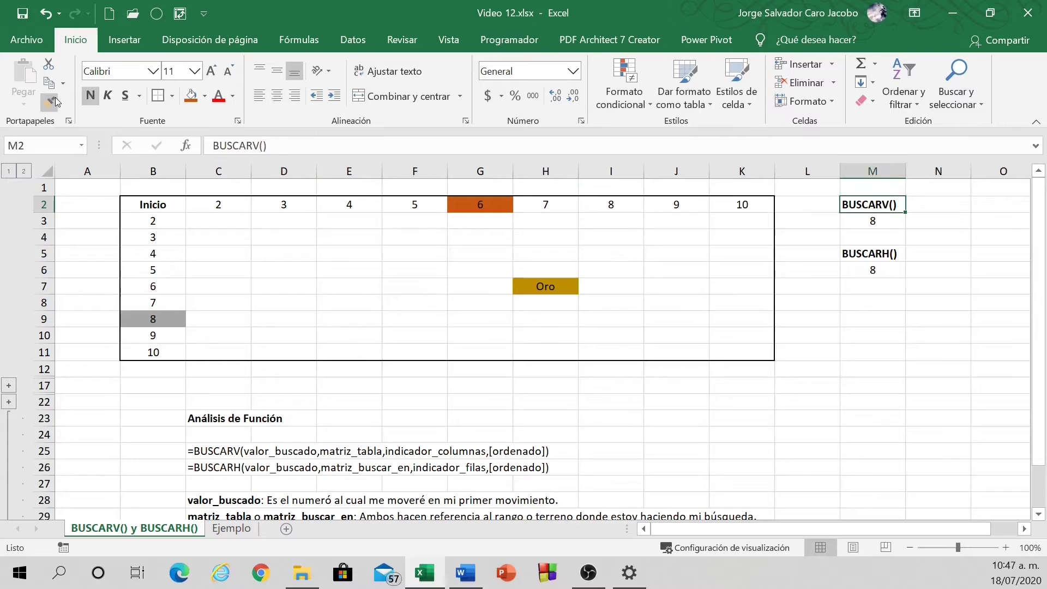
# - Start a replacement BUSCARV formula in M3 with "Inicio" as valor_buscado
pyautogui.press('Down')
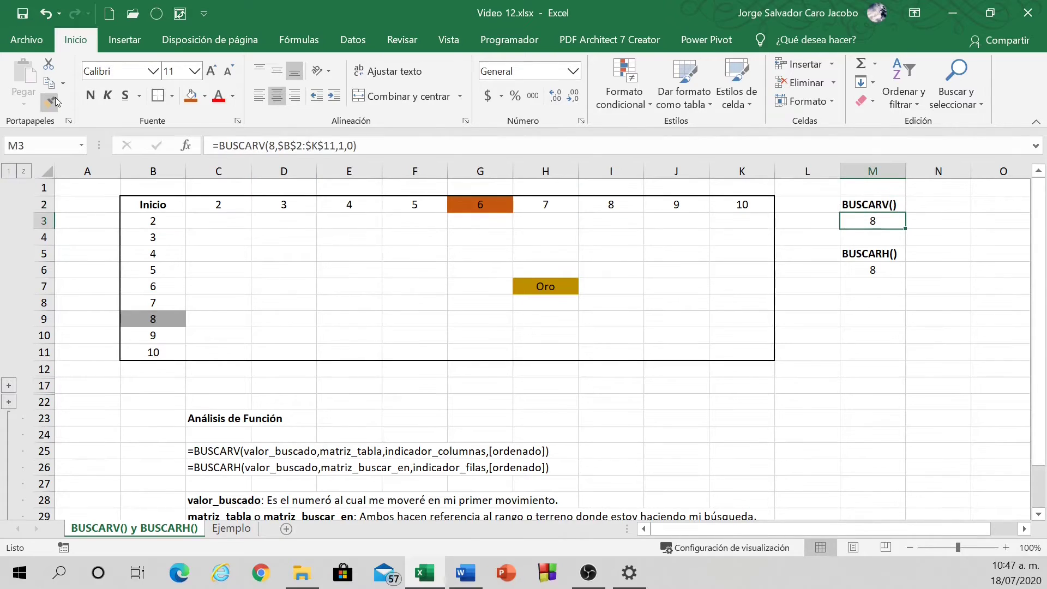
pyautogui.write('=buscarv')
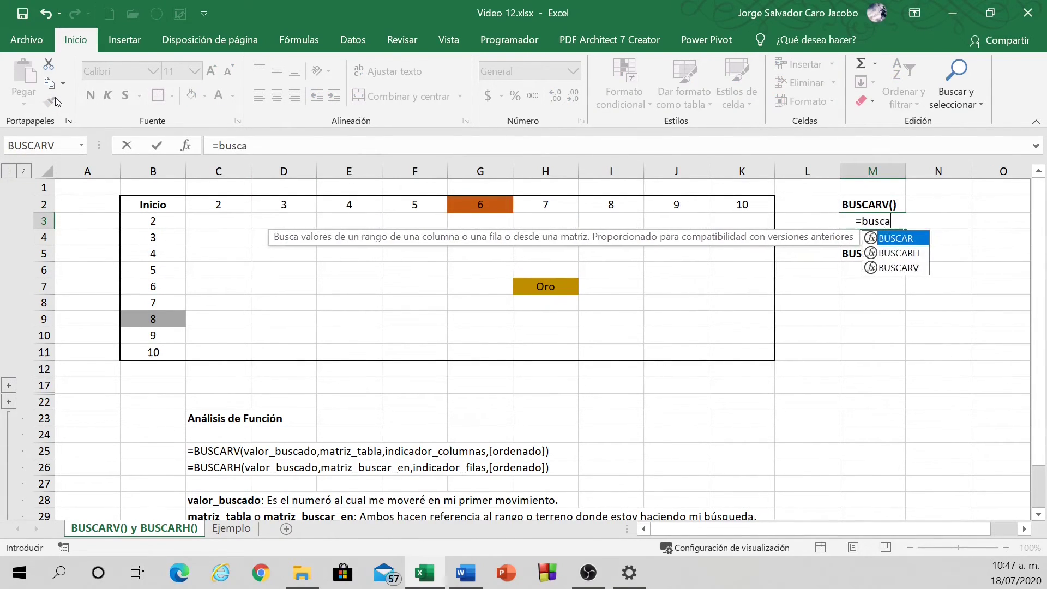
pyautogui.press('Tab')
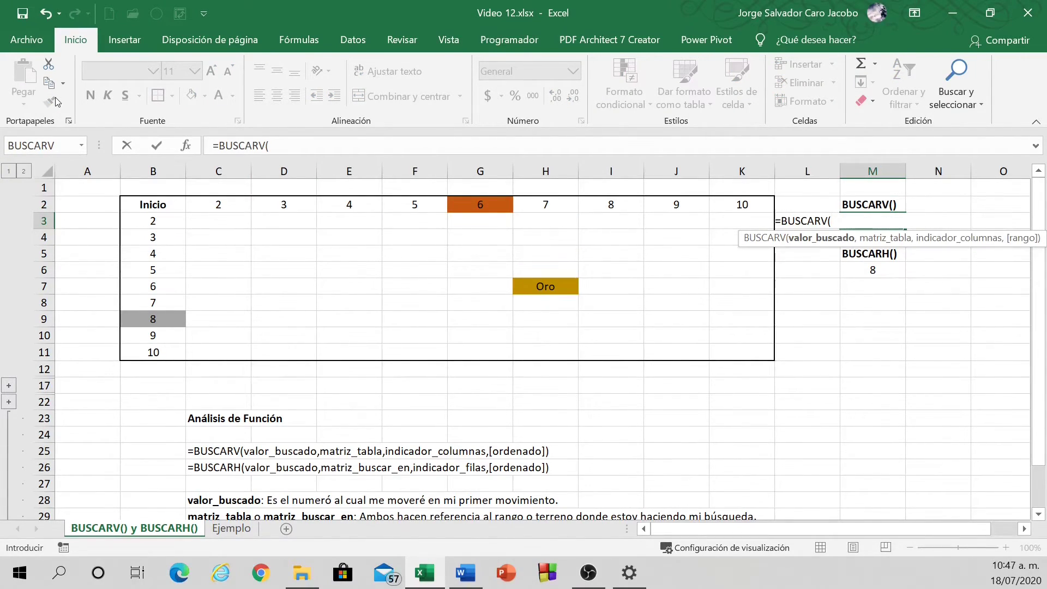
pyautogui.write('"Inicio",')
# - Use the absolute range $B$2:$K$11 as matriz_tabla in the "Inicio" BUSCARV formula in M3
pyautogui.hotkey('ctrl', 'Left')
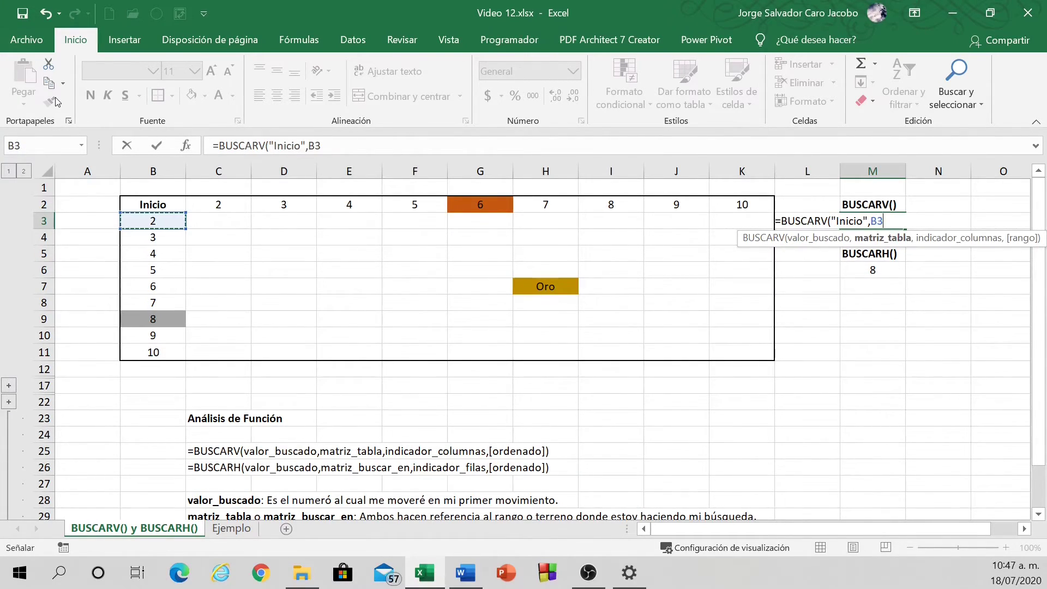
pyautogui.press('Up')
pyautogui.hotkey('ctrl', 'shift', 'Down')
pyautogui.hotkey('ctrl', 'shift', 'Right')
pyautogui.press('F4')
pyautogui.write(',')
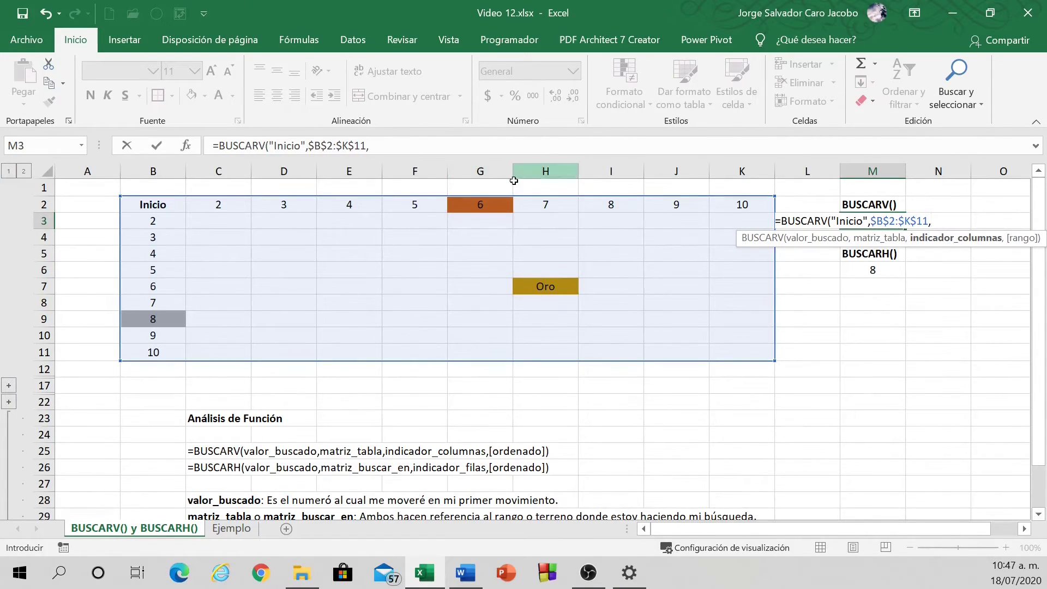
# - Complete the BUSCARV formula in M3 with indicador_columnas 6 and exact match 0
pyautogui.write('6')
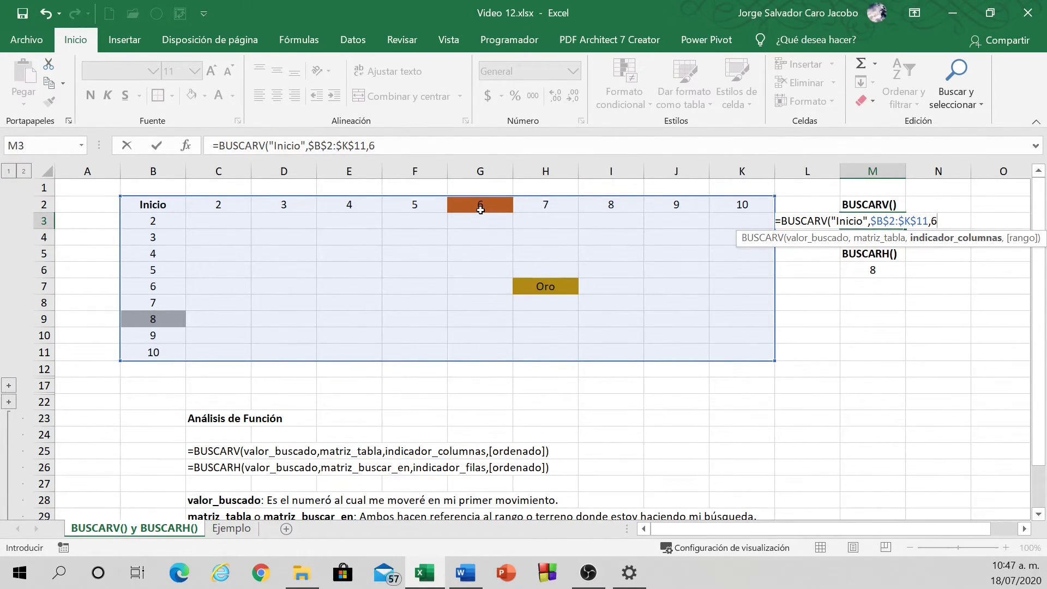
pyautogui.write(',0)')
pyautogui.press('Return')
pyautogui.press('Up')
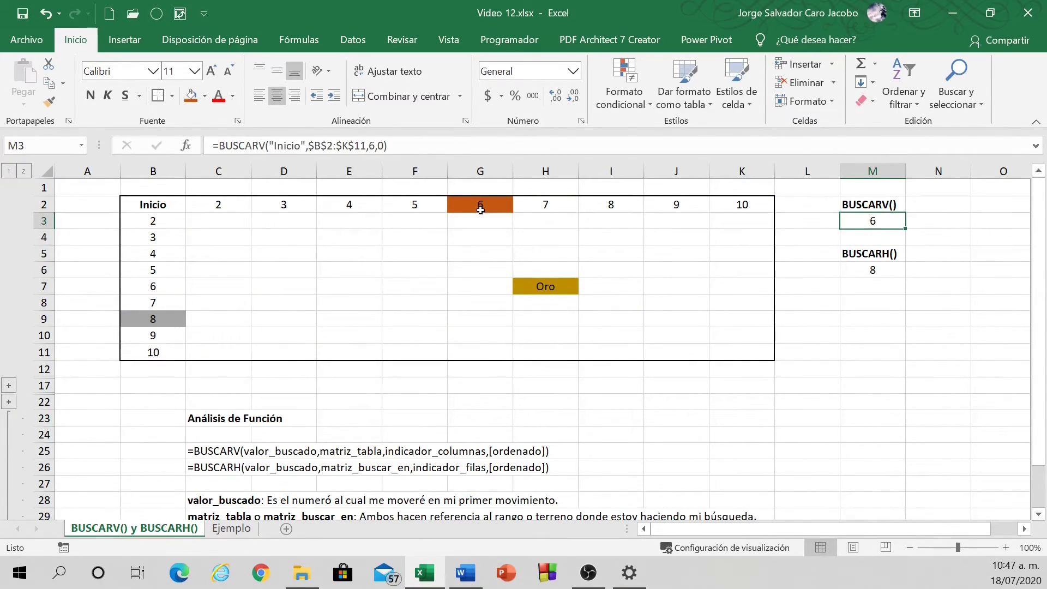
# - Compare the BUSCARV result in M3 with the highlighted 6 in row 2 of the grid
pyautogui.press('Left')
pyautogui.press('Left')
pyautogui.press('Left')
pyautogui.press('Left')
pyautogui.press('Left')
pyautogui.press('Left')
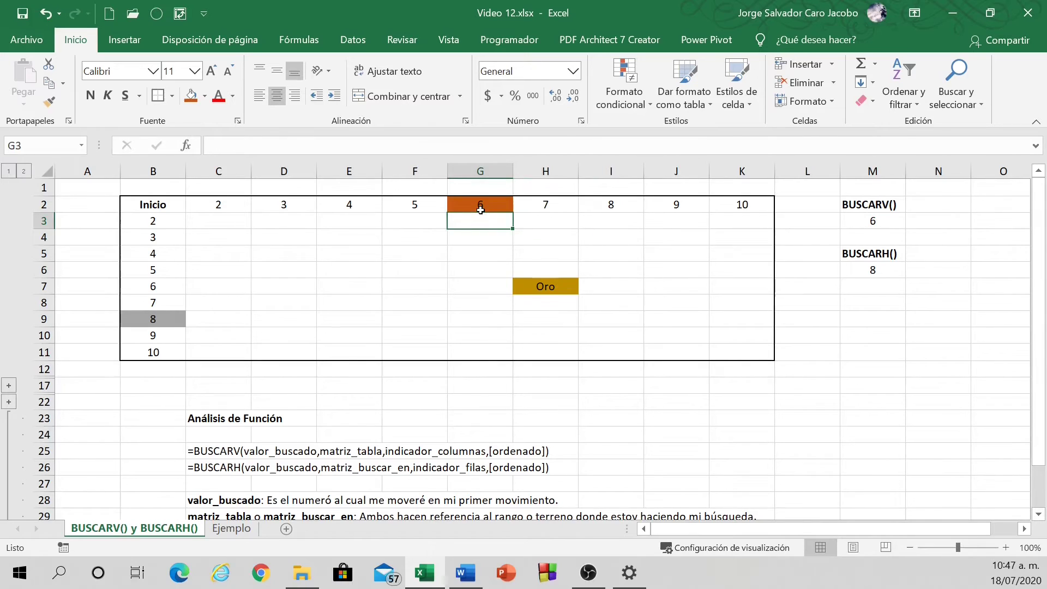
pyautogui.press('Up')
pyautogui.press('Right')
pyautogui.press('Right')
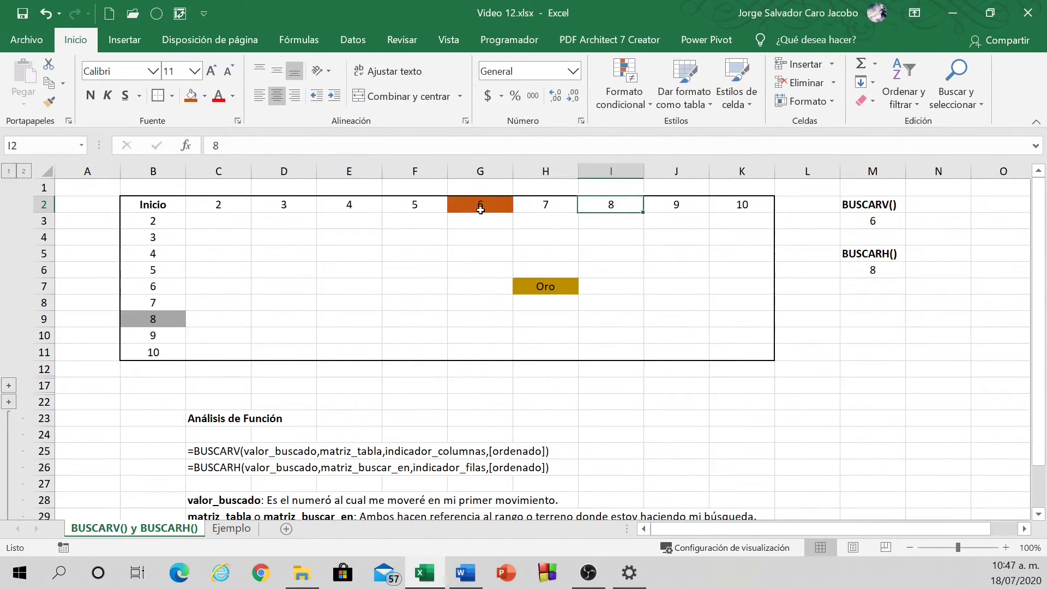
# - Start a replacement BUSCARH formula in M6 with 6 as valor_buscado
pyautogui.press('Right')
pyautogui.press('Right')
pyautogui.press('Right')
pyautogui.press('Right')
pyautogui.press('Down')
pyautogui.press('Down')
pyautogui.press('Down')
pyautogui.press('Down')
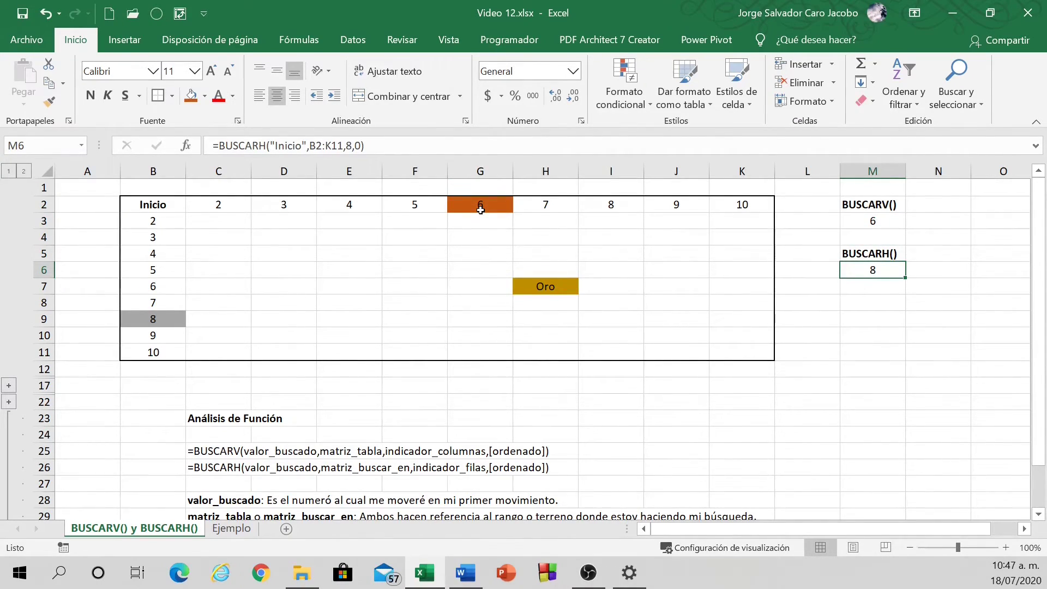
pyautogui.write('=busca')
pyautogui.press('Down')
pyautogui.press('Tab')
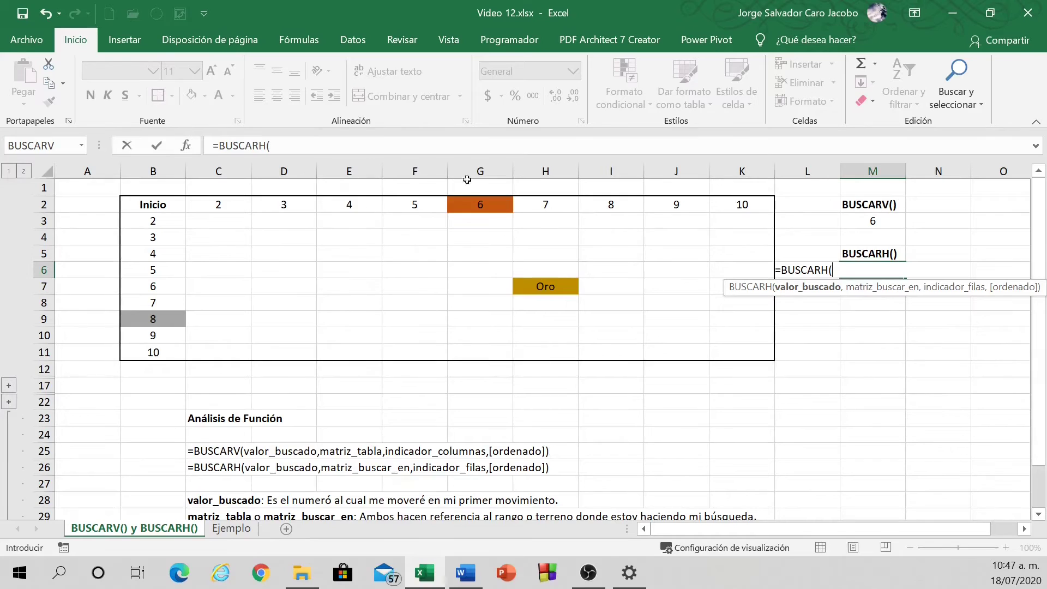
pyautogui.write('6,')
# - Use the absolute range $B$2:$K$11 as matriz_buscar_en in the BUSCARH formula in M6
pyautogui.press('Left')
pyautogui.press('Left')
pyautogui.press('Left')
pyautogui.press('Left')
pyautogui.hotkey('ctrl', 'Up')
pyautogui.hotkey('ctrl', 'Left')
pyautogui.hotkey('ctrl', 'shift', 'Right')
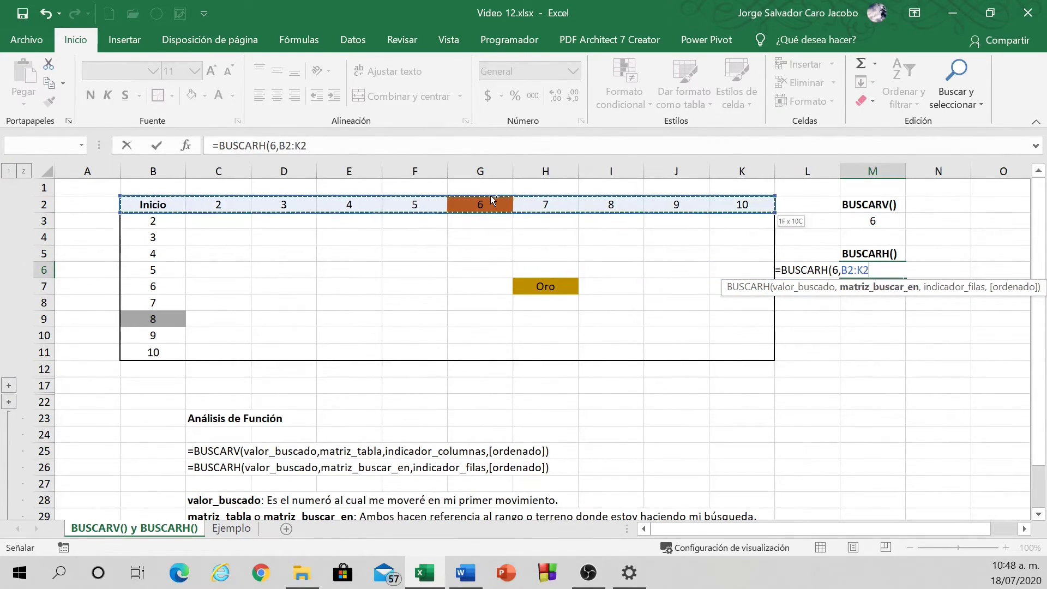
pyautogui.hotkey('ctrl', 'shift', 'Down')
pyautogui.press('F4')
pyautogui.write(',')
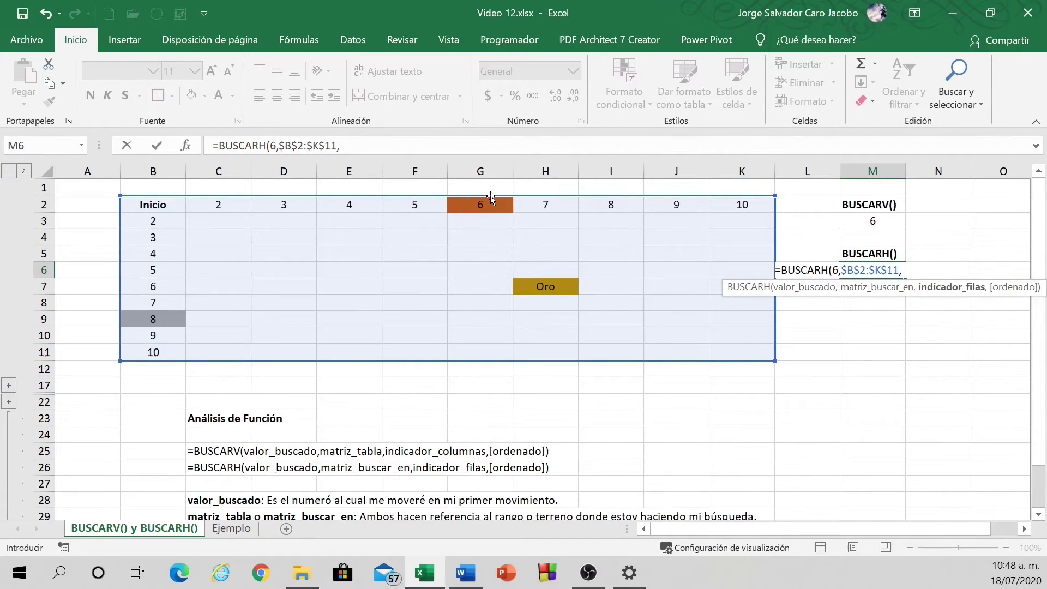
# - Complete the BUSCARH formula in M6 with indicador_filas 1 and exact match 0
pyautogui.write('1,0')
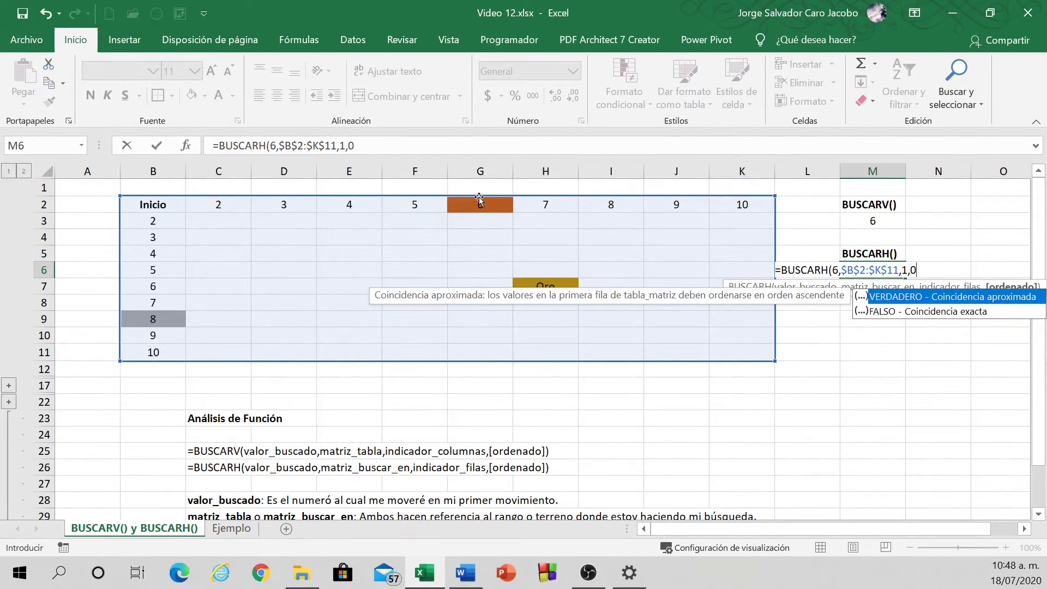
pyautogui.write(')')
pyautogui.press('Return')
# - Locate the orange 6 in G2 to compare it with the BUSCARH result
pyautogui.press('Left')
pyautogui.press('Left')
pyautogui.press('Left')
pyautogui.press('Left')
pyautogui.press('Left')
pyautogui.press('Left')
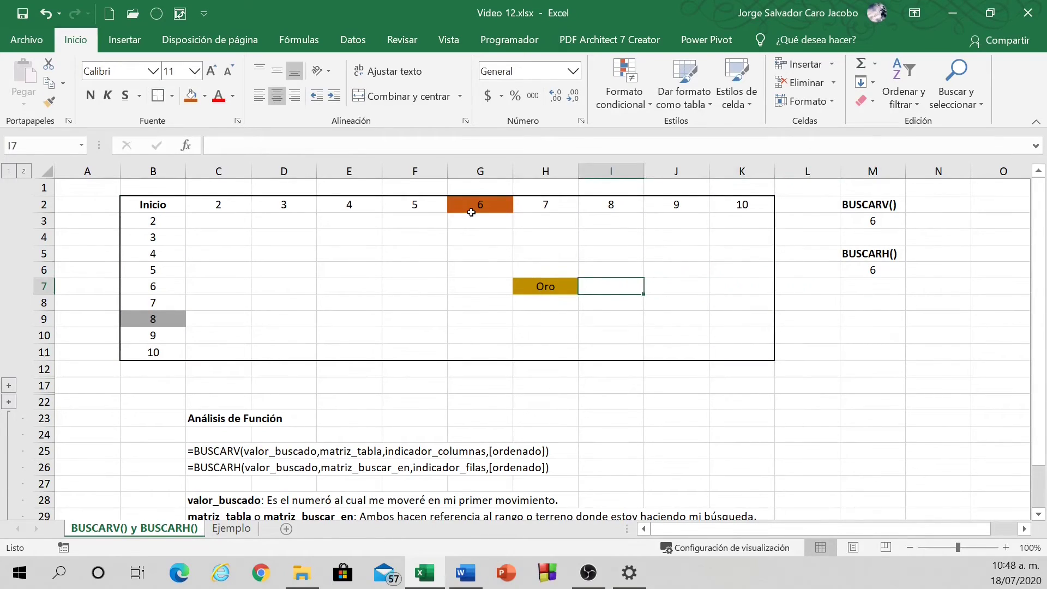
pyautogui.click(472, 212)
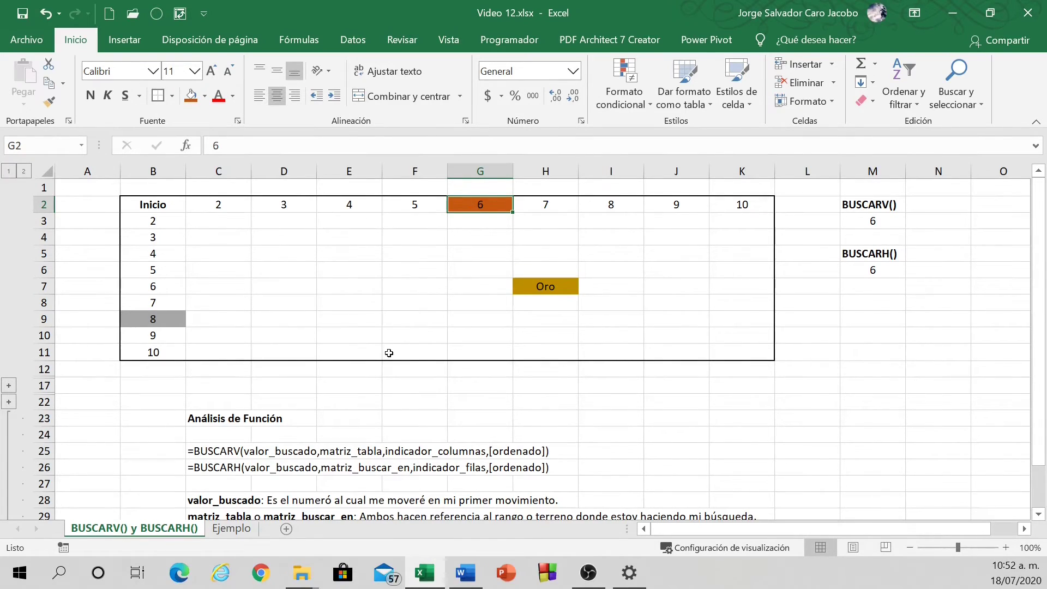
# - Switch to the Ejemplo sheet and select I4, the Importe cell beside invoice F-006
pyautogui.hotkey('ctrl', 'pagedown')
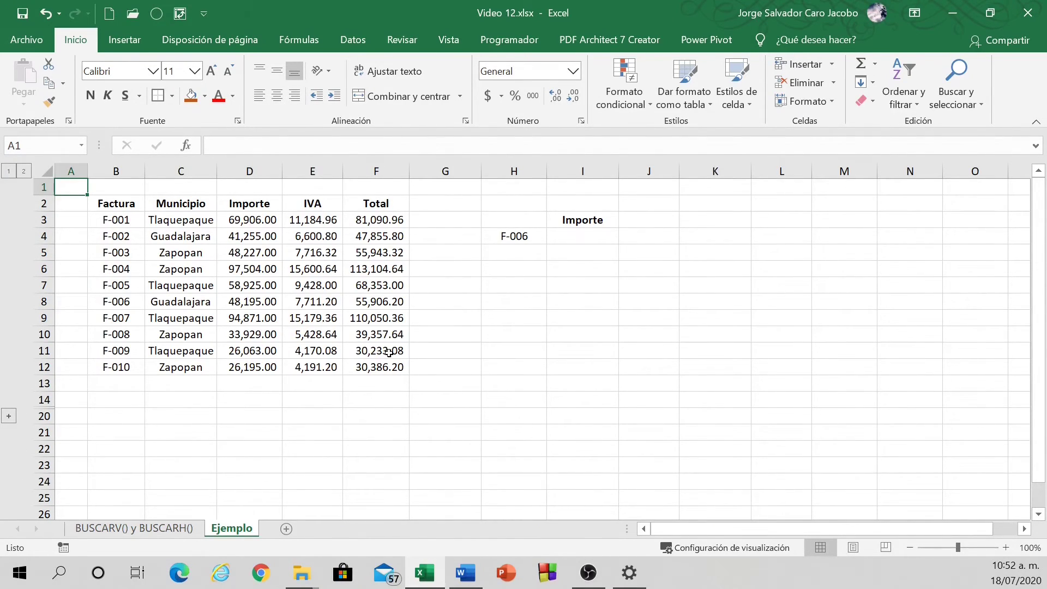
pyautogui.press('Right')
pyautogui.press('Right')
pyautogui.press('Right')
pyautogui.press('Right')
pyautogui.press('Right')
pyautogui.press('Right')
pyautogui.press('Right')
pyautogui.press('Right')
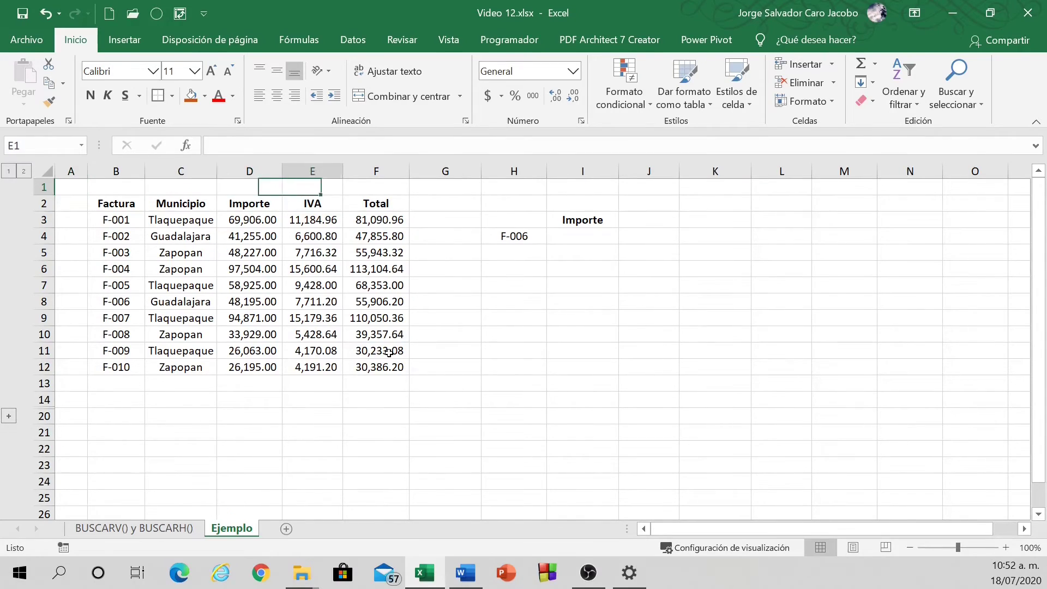
pyautogui.press('Down')
pyautogui.press('Down')
pyautogui.press('Down')
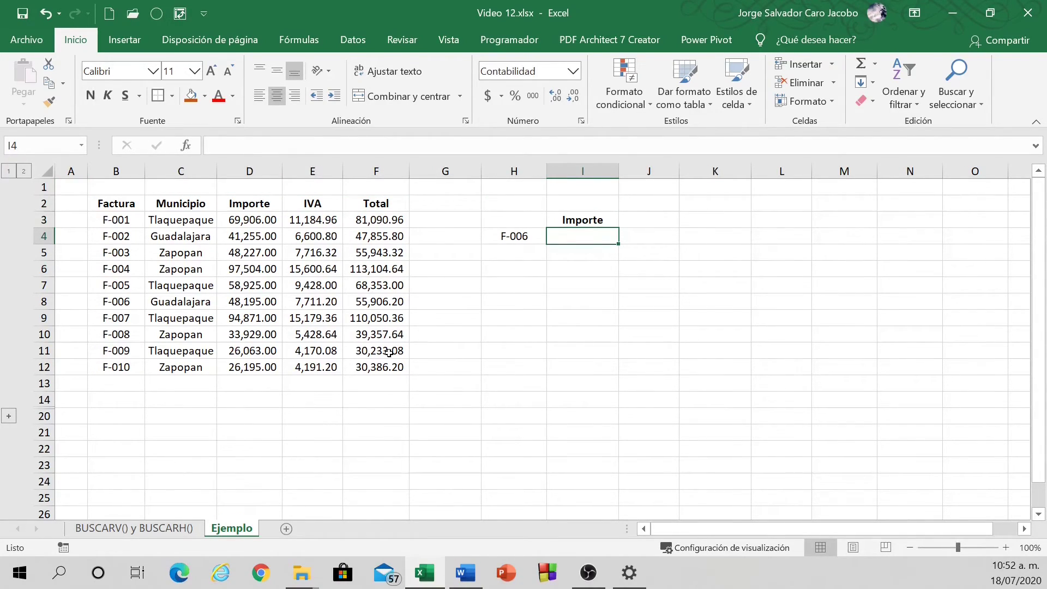
# - Start a BUSCARV formula in I4 with H4 as valor_buscado
pyautogui.write('=busca')
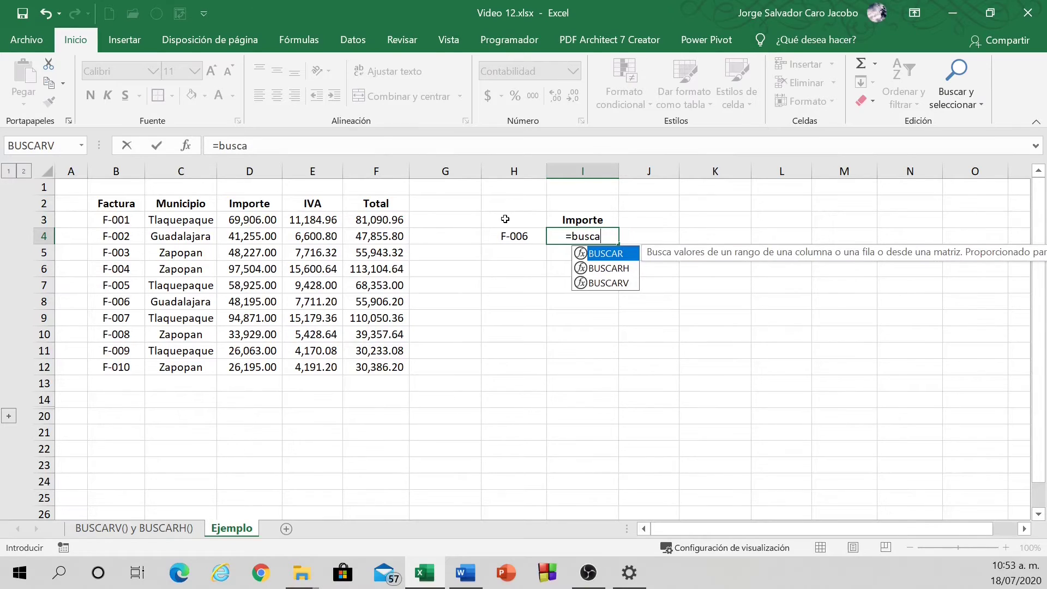
pyautogui.press('Down')
pyautogui.press('Down')
pyautogui.press('Tab')
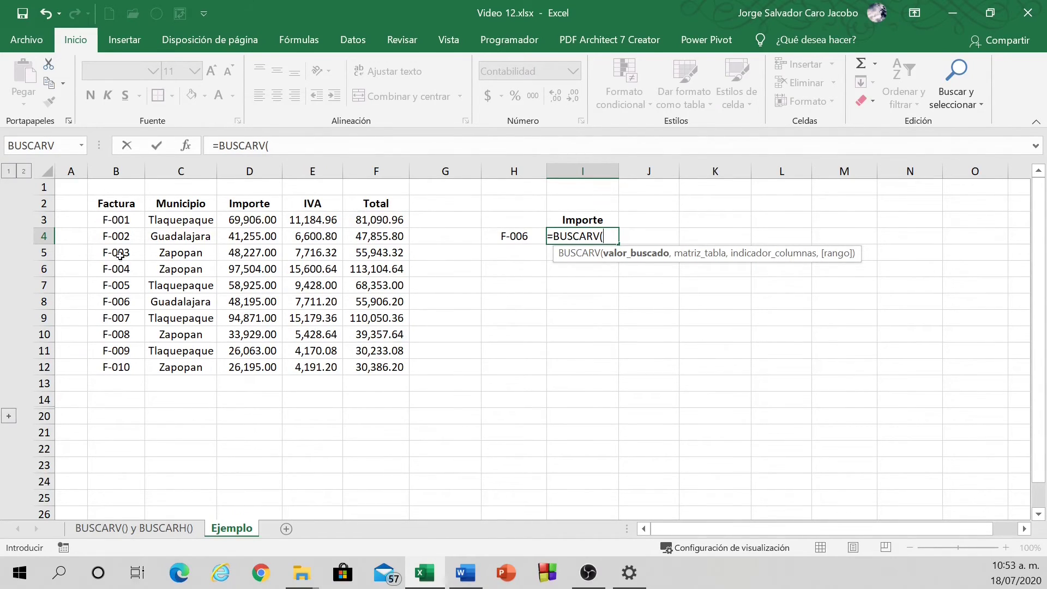
pyautogui.press('Left')
pyautogui.write(',')
# - Use the absolute range $B$2:$F$12 as matriz_tabla in the BUSCARV formula in I4
pyautogui.press('Left')
pyautogui.press('Left')
pyautogui.press('Left')
pyautogui.press('Left')
pyautogui.press('Left')
pyautogui.press('Left')
pyautogui.press('Left')
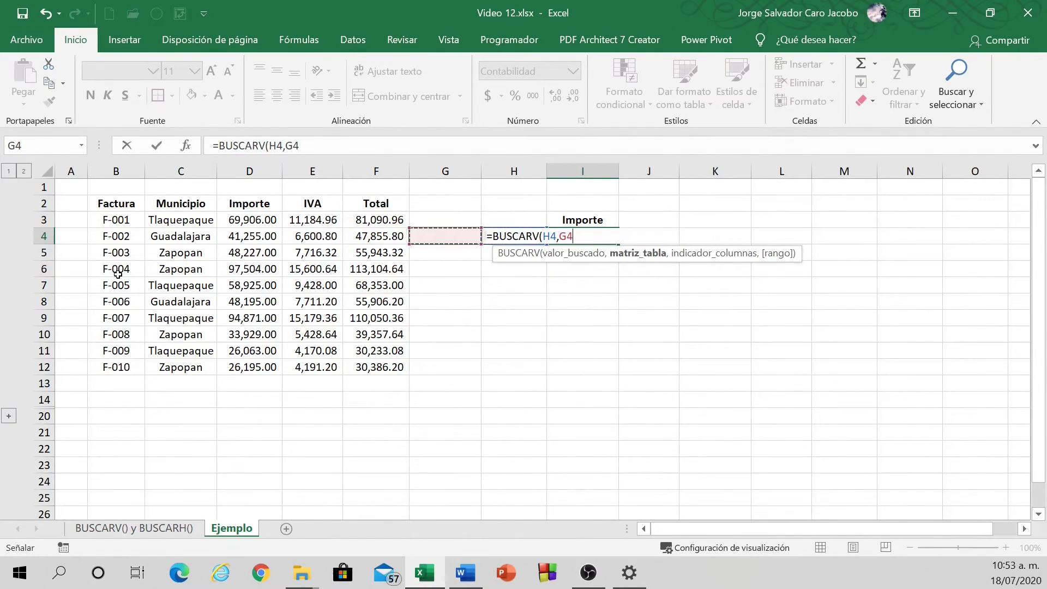
pyautogui.press('Up')
pyautogui.press('Up')
pyautogui.hotkey('ctrl', 'shift', 'Right')
pyautogui.hotkey('ctrl', 'shift', 'Down')
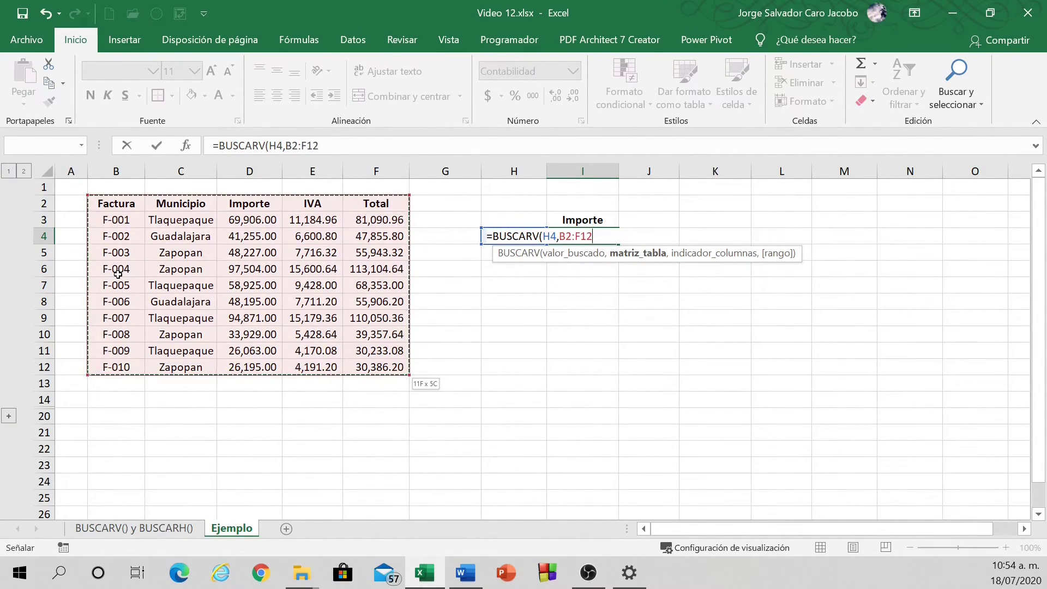
pyautogui.press('F4')
pyautogui.write(',')
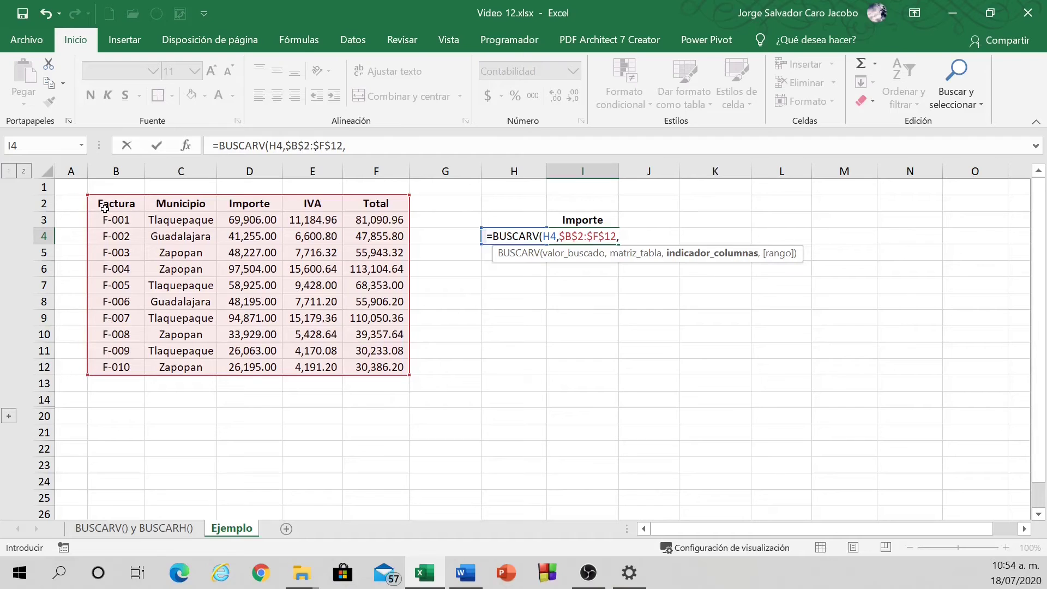
# - Complete the BUSCARV formula in I4 with indicador_columnas 3 and exact match 0
pyautogui.write('3,0')
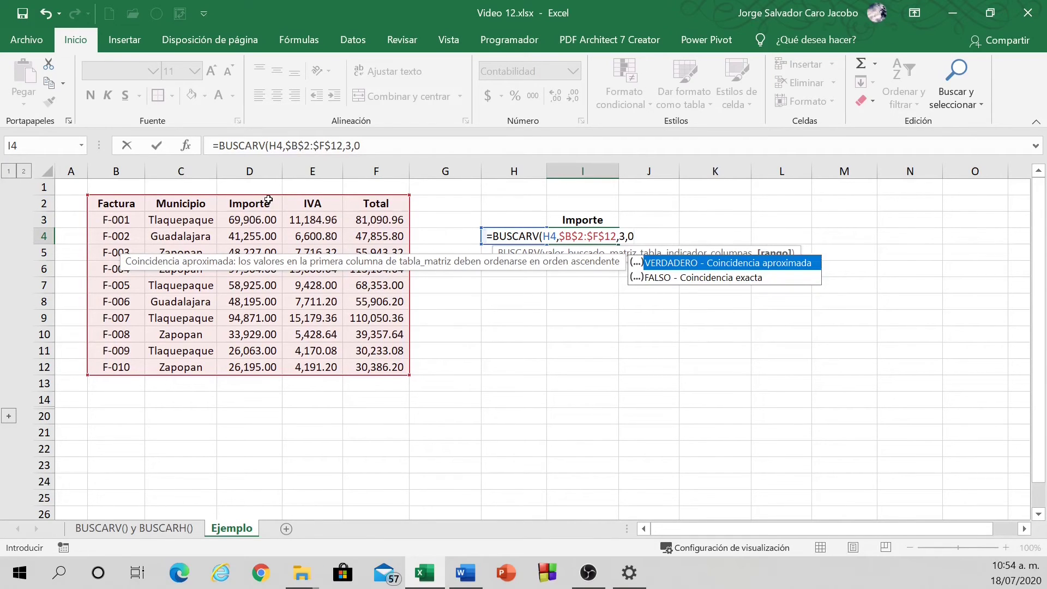
pyautogui.write(')')
pyautogui.hotkey('ctrl', 'Return')
# - Check the BUSCARV result against the Importe value in the F-006 row of the invoice table
pyautogui.press('Left')
pyautogui.press('Left')
pyautogui.press('Left')
pyautogui.press('Left')
pyautogui.press('Left')
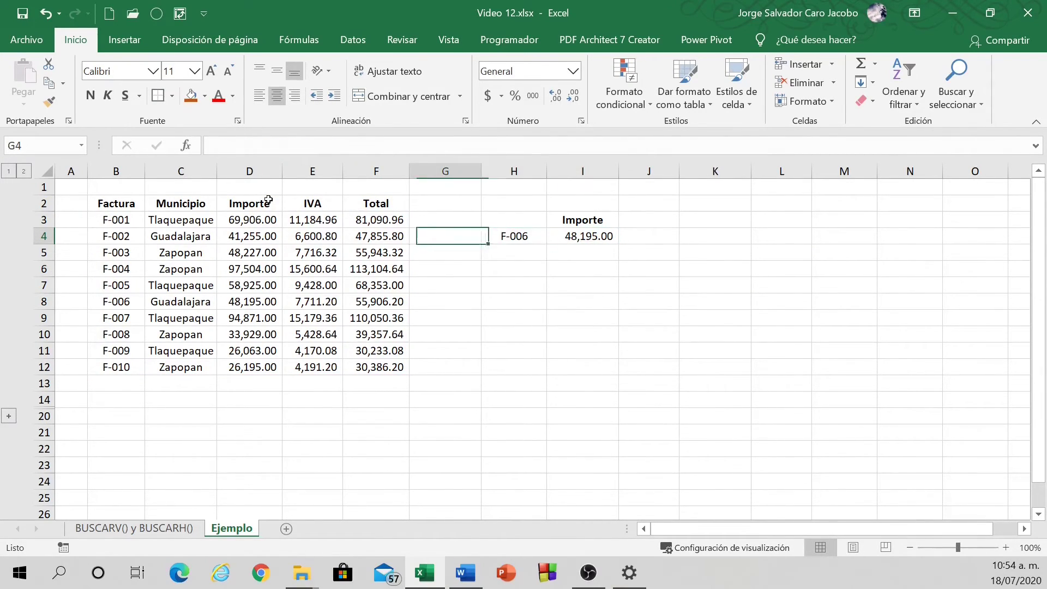
pyautogui.press('Left')
pyautogui.press('Left')
pyautogui.press('Down')
pyautogui.press('Down')
pyautogui.press('Down')
pyautogui.press('Down')
pyautogui.press('Down')
pyautogui.press('Up')
pyautogui.press('Right')
pyautogui.press('Right')
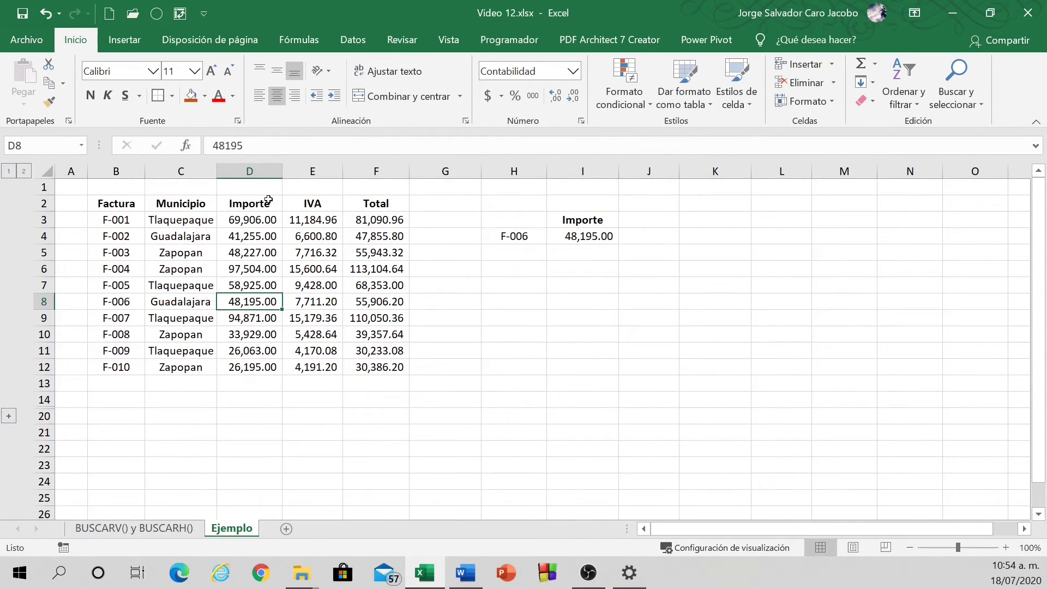
# - Start a replacement BUSCARH formula in I4 with "Importe" as valor_buscado
pyautogui.press('Right')
pyautogui.press('Right')
pyautogui.press('Right')
pyautogui.press('Right')
pyautogui.press('Right')
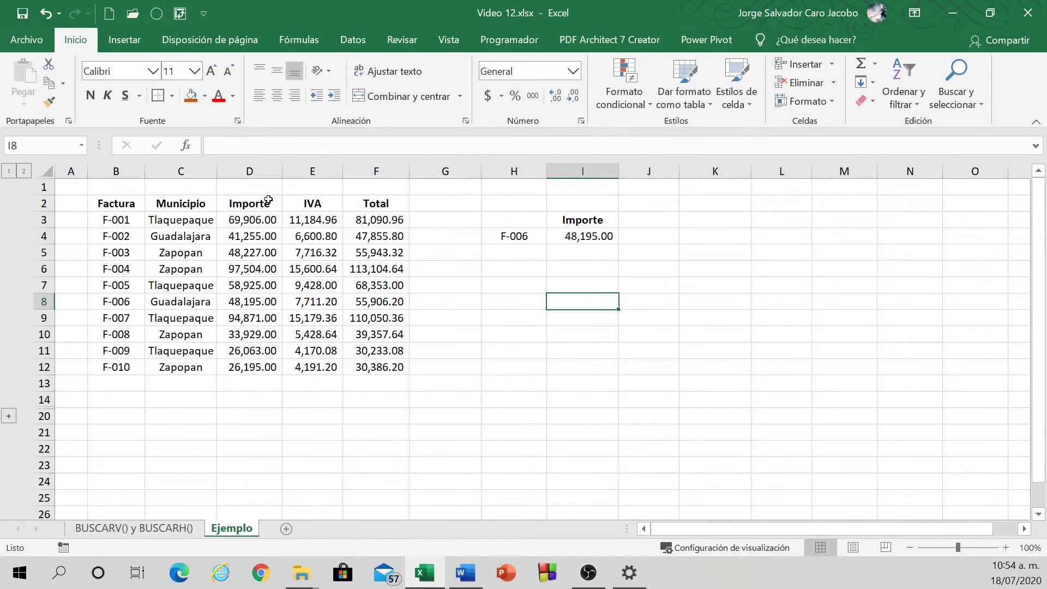
pyautogui.press('Up')
pyautogui.press('Up')
pyautogui.press('Up')
pyautogui.press('Up')
pyautogui.write('=busca')
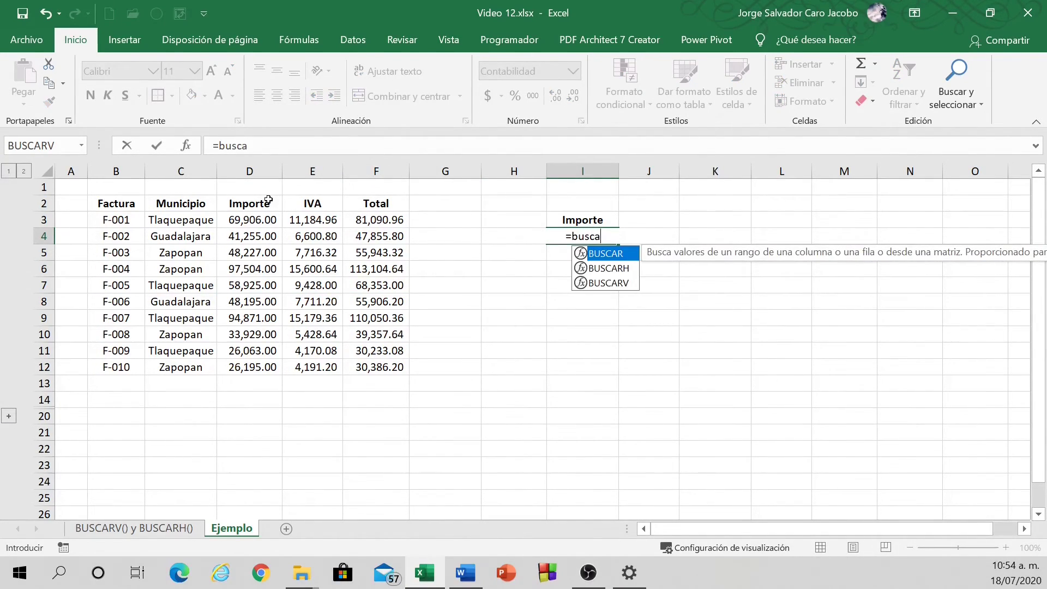
pyautogui.press('Down')
pyautogui.press('Tab')
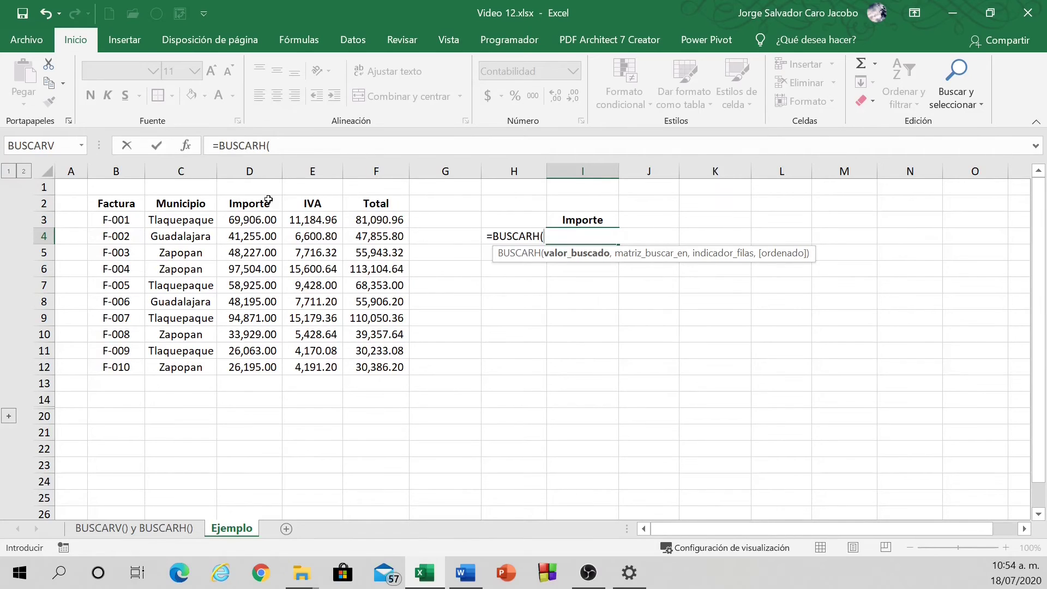
pyautogui.write('"Importe",')
# - Use the invoice table range B2:F12 as matriz_buscar_en in the BUSCARH formula in I4
pyautogui.press('Left')
pyautogui.press('Left')
pyautogui.press('Left')
pyautogui.press('Left')
pyautogui.press('Left')
pyautogui.press('Left')
pyautogui.press('Left')
pyautogui.press('Up')
pyautogui.press('Up')
pyautogui.hotkey('ctrl', 'shift', 'Right')
pyautogui.hotkey('ctrl', 'shift', 'Down')
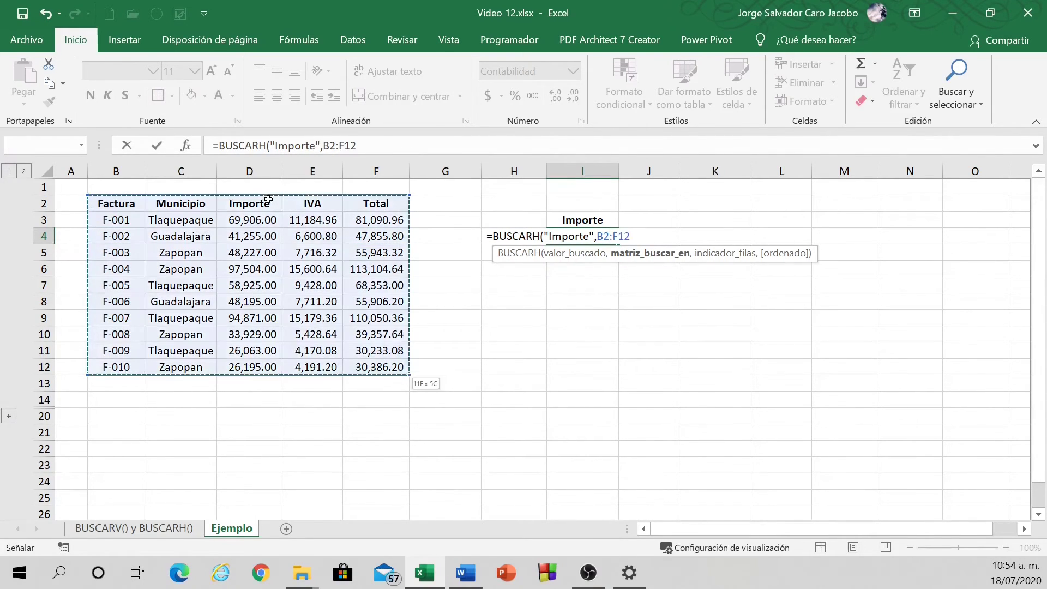
pyautogui.write(',')
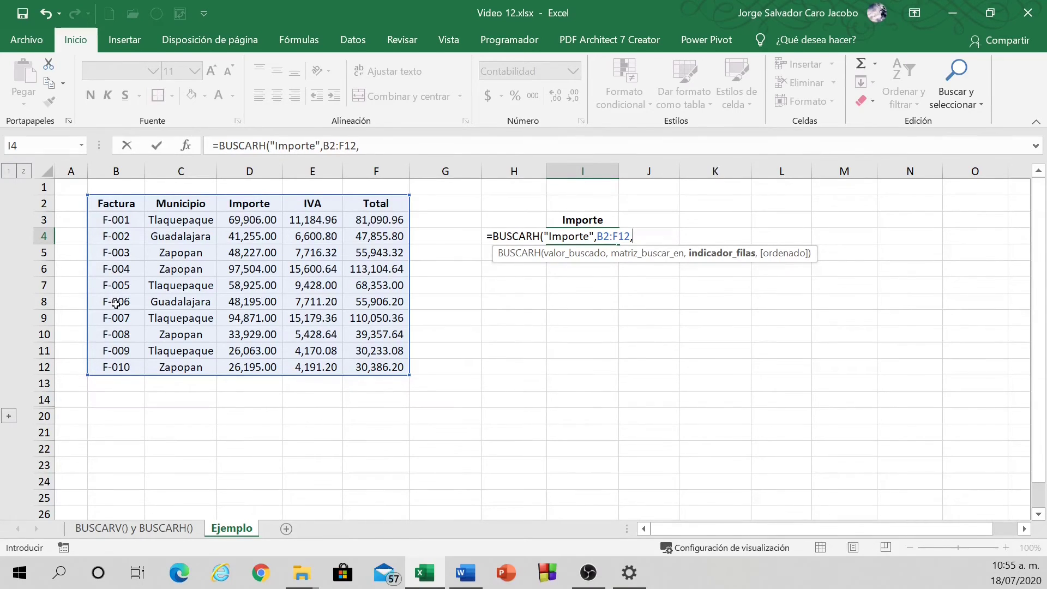
# - Complete the BUSCARH formula in I4 with indicador_filas 7 and exact match 0
pyautogui.write('7,0)')
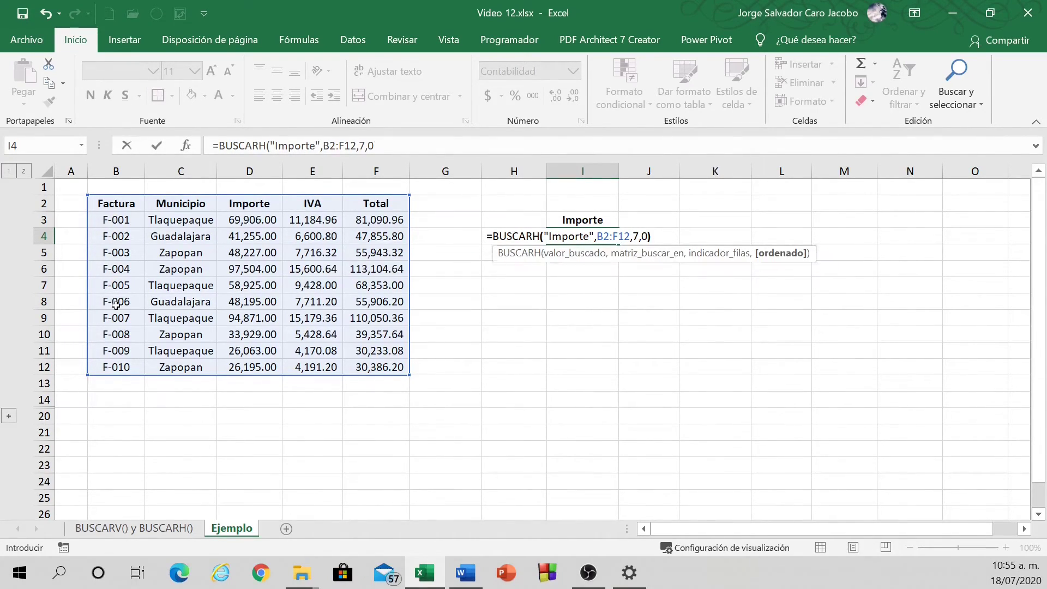
pyautogui.press('Return')
pyautogui.press('Up')
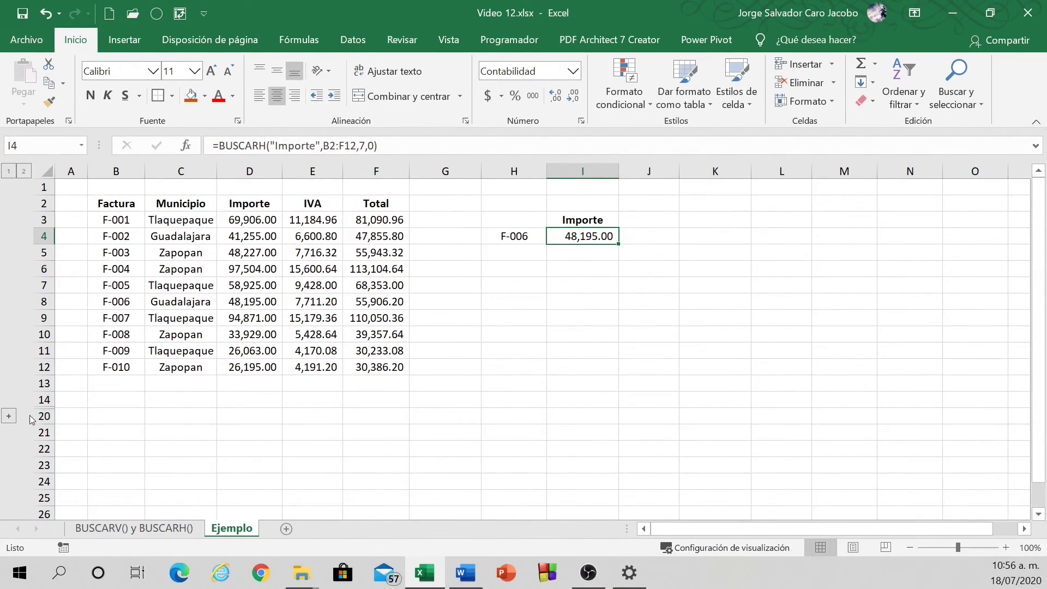
# - Expand the grouped rows 15 to 19 and select O16, the Importe cell beside the horizontal table's F-006
pyautogui.click(9, 417)
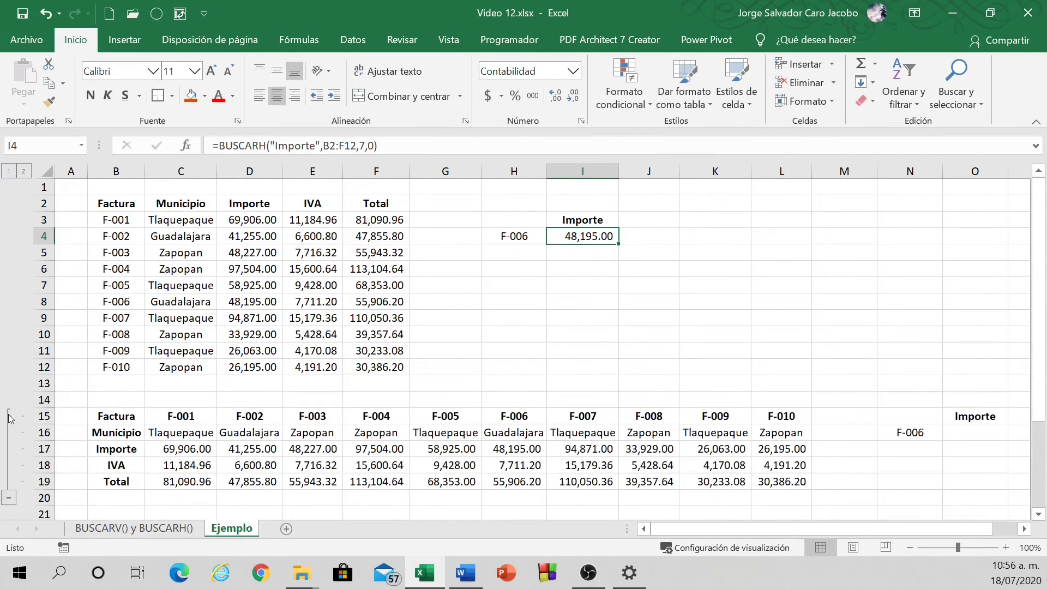
pyautogui.press('Up')
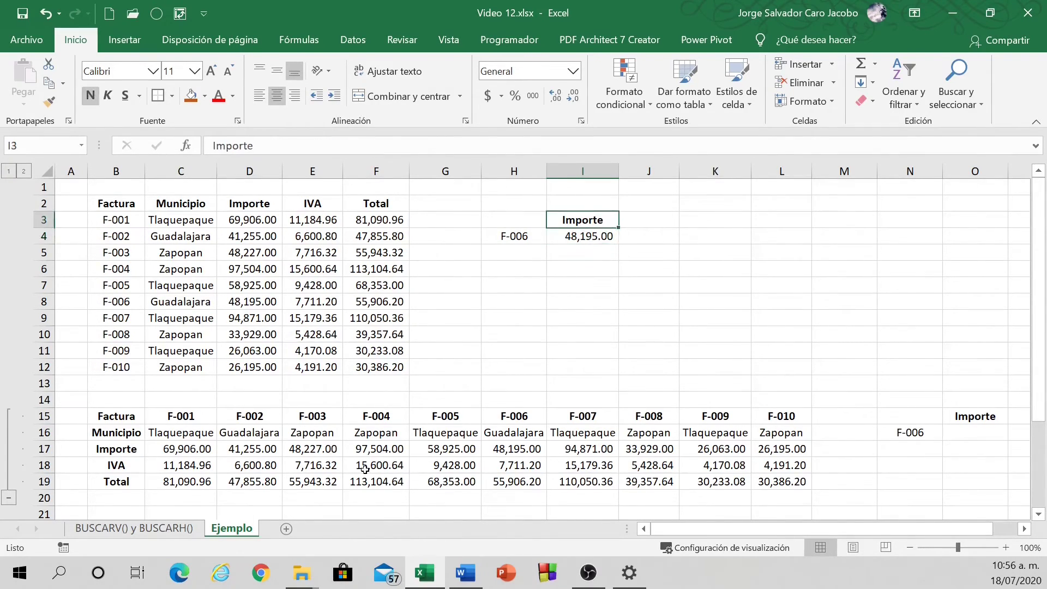
pyautogui.press('Down')
pyautogui.press('Down')
pyautogui.press('Down')
pyautogui.press('Down')
pyautogui.press('Down')
pyautogui.press('Down')
pyautogui.press('Down')
pyautogui.press('Down')
pyautogui.press('Down')
pyautogui.press('Down')
pyautogui.press('Down')
pyautogui.press('Down')
pyautogui.press('Down')
pyautogui.press('Down')
pyautogui.press('Up')
pyautogui.press('Up')
pyautogui.press('Right')
pyautogui.press('Right')
pyautogui.press('Right')
pyautogui.press('Right')
pyautogui.press('Right')
pyautogui.press('Right')
pyautogui.press('Down')
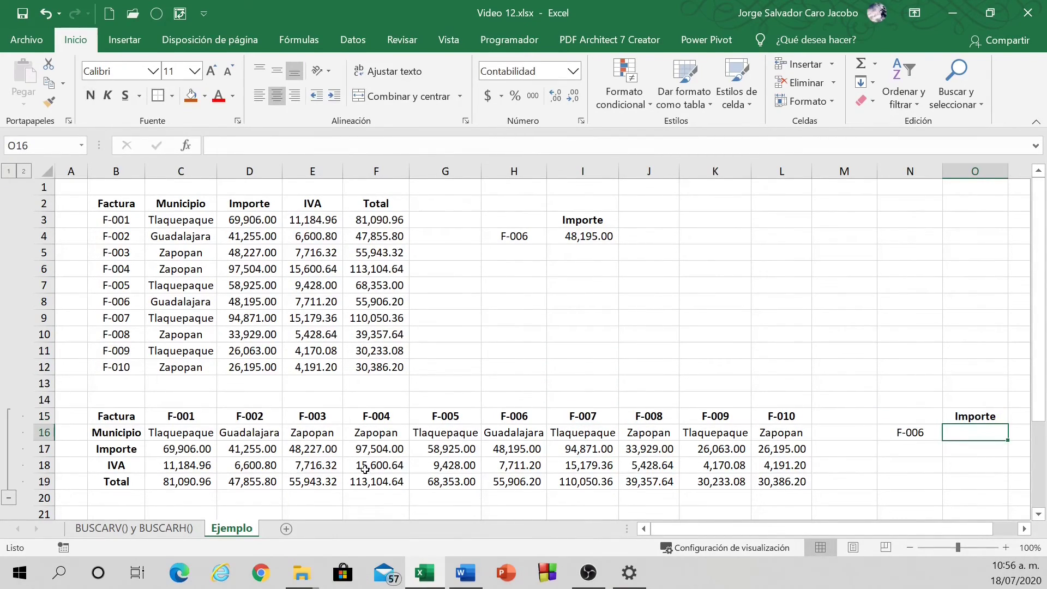
# - Start a BUSCARH formula in O16 with N16 as valor_buscado
pyautogui.write('=busc')
pyautogui.press('Down')
pyautogui.press('Tab')
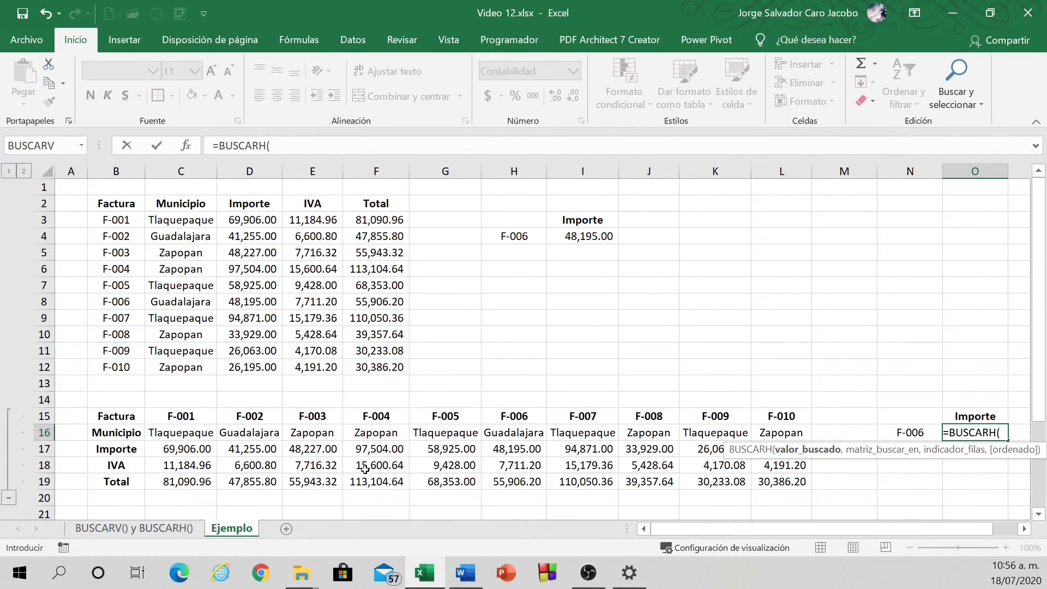
pyautogui.press('Left')
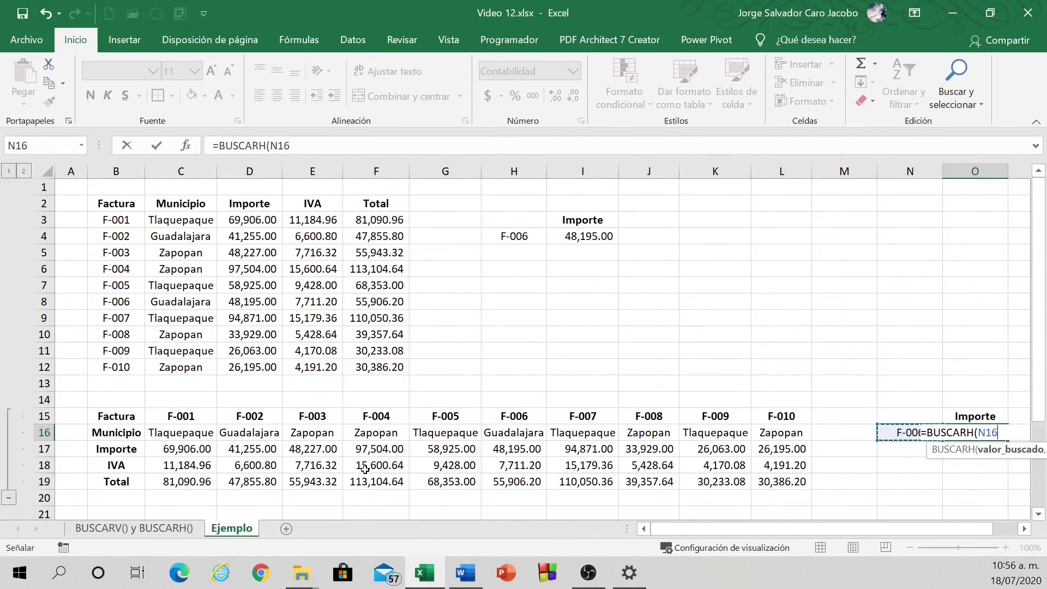
pyautogui.write(',')
# - Use the horizontal invoice table B15:L19 as matriz_buscar_en in the BUSCARH formula in O16
pyautogui.press('Left')
pyautogui.press('Left')
pyautogui.press('Left')
pyautogui.press('Left')
pyautogui.hotkey('ctrl', 'Left')
pyautogui.press('Up')
pyautogui.hotkey('ctrl', 'shift', 'Right')
pyautogui.hotkey('ctrl', 'shift', 'Down')
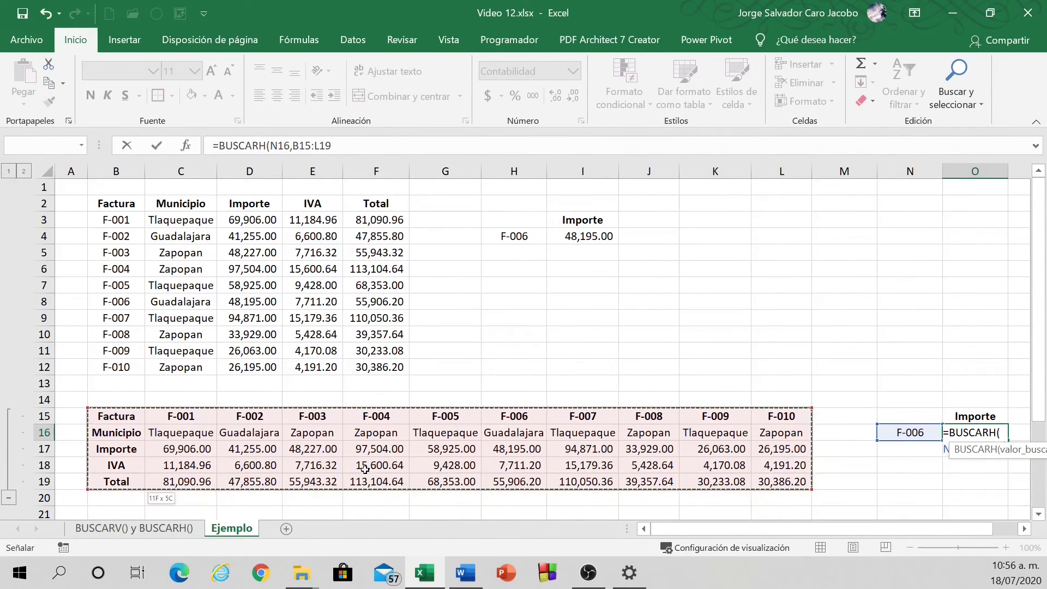
pyautogui.write(',')
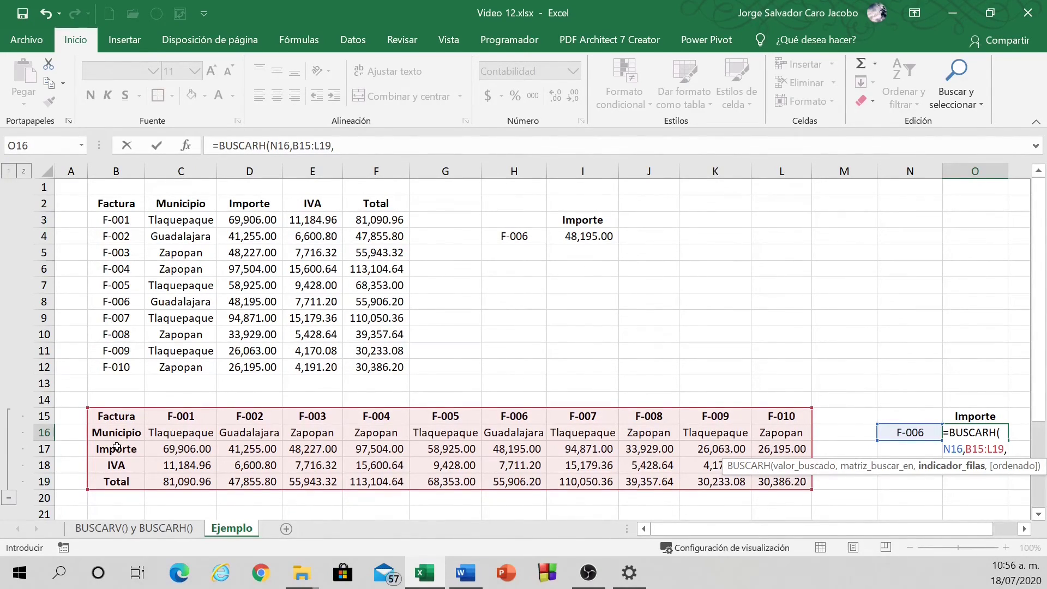
# - Complete the BUSCARH formula in O16 with indicador_filas 3 and exact match 0
pyautogui.write('3,0')
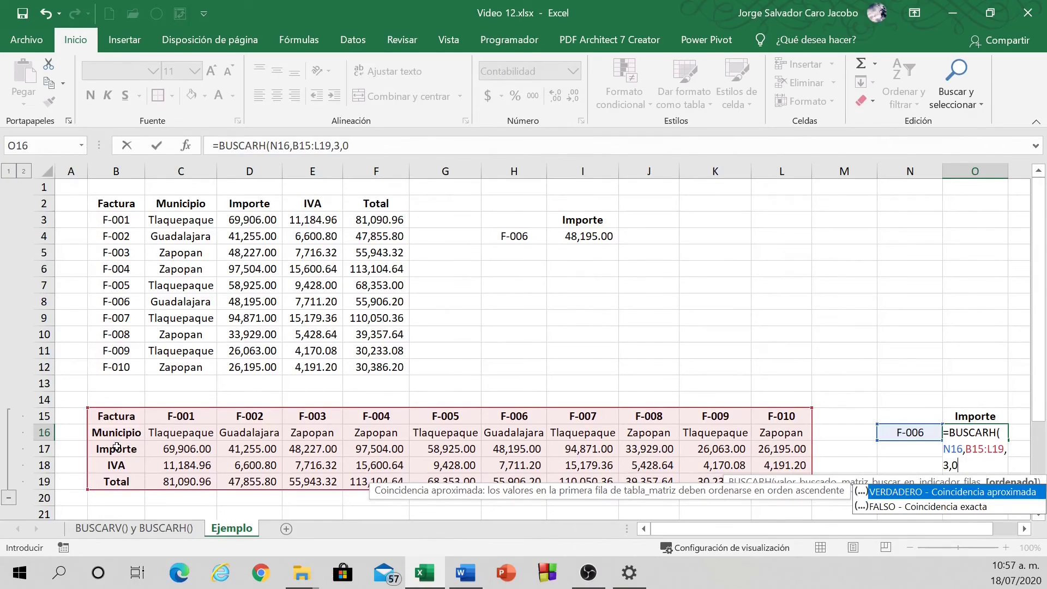
pyautogui.write(')')
pyautogui.hotkey('ctrl', 'Return')
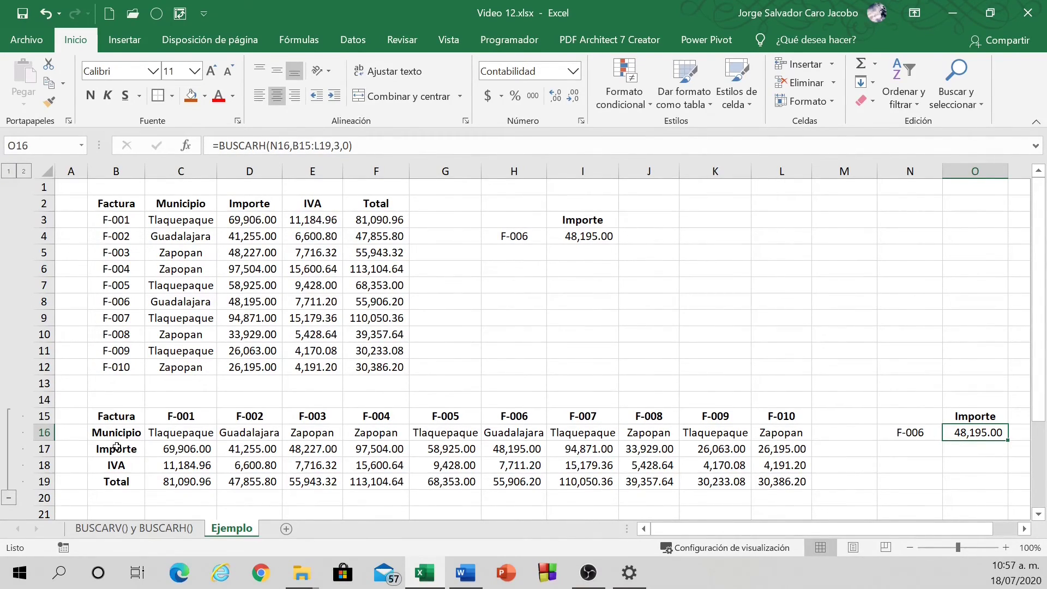
# - Return to I4, the Importe result beside the vertical table, to review its BUSCARH formula
pyautogui.press('Left')
pyautogui.press('Left')
pyautogui.press('Left')
pyautogui.press('Left')
pyautogui.press('Left')
pyautogui.press('Left')
pyautogui.press('Left')
pyautogui.press('Left')
pyautogui.press('Right')
pyautogui.press('Right')
pyautogui.press('Up')
pyautogui.press('Up')
pyautogui.press('Up')
pyautogui.press('Up')
pyautogui.press('Up')
pyautogui.press('Up')
pyautogui.press('Up')
pyautogui.press('Up')
pyautogui.press('Up')
pyautogui.press('Up')
pyautogui.press('Up')
pyautogui.press('Up')
pyautogui.press('Up')
pyautogui.press('Down')
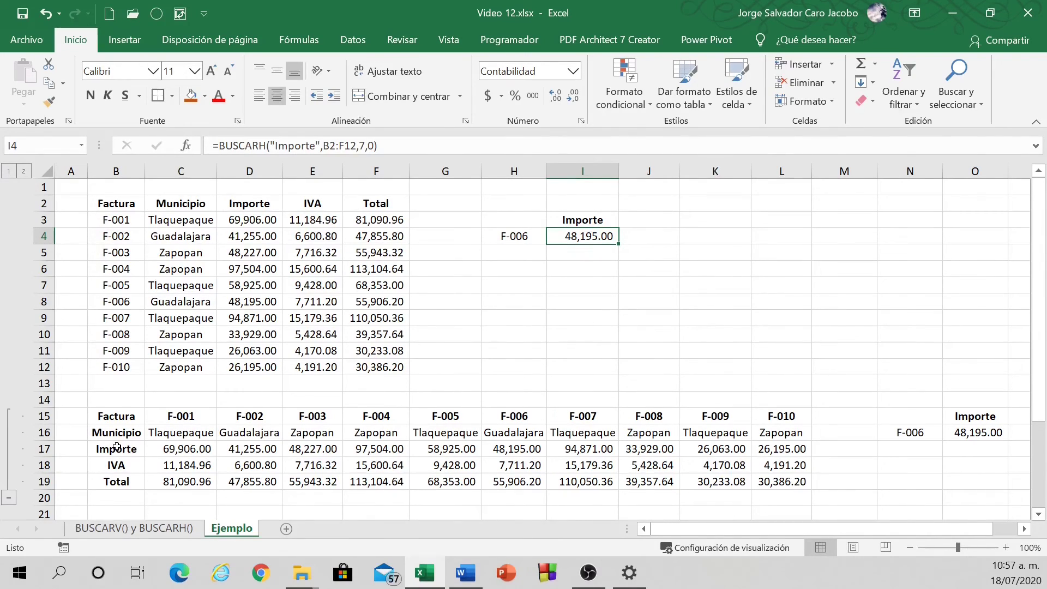
# - Highlight the Factura column B2:B12 of the vertical table, starting from the F-006 lookup cell H4
pyautogui.press('Left')
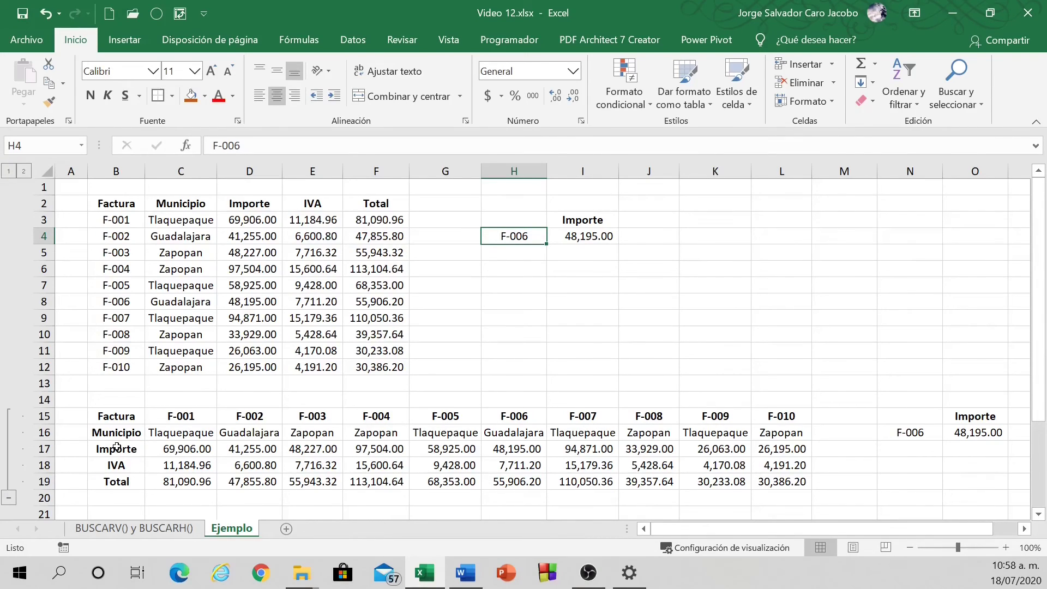
pyautogui.press('Left')
pyautogui.press('Left')
pyautogui.press('Left')
pyautogui.press('Left')
pyautogui.press('Left')
pyautogui.press('Left')
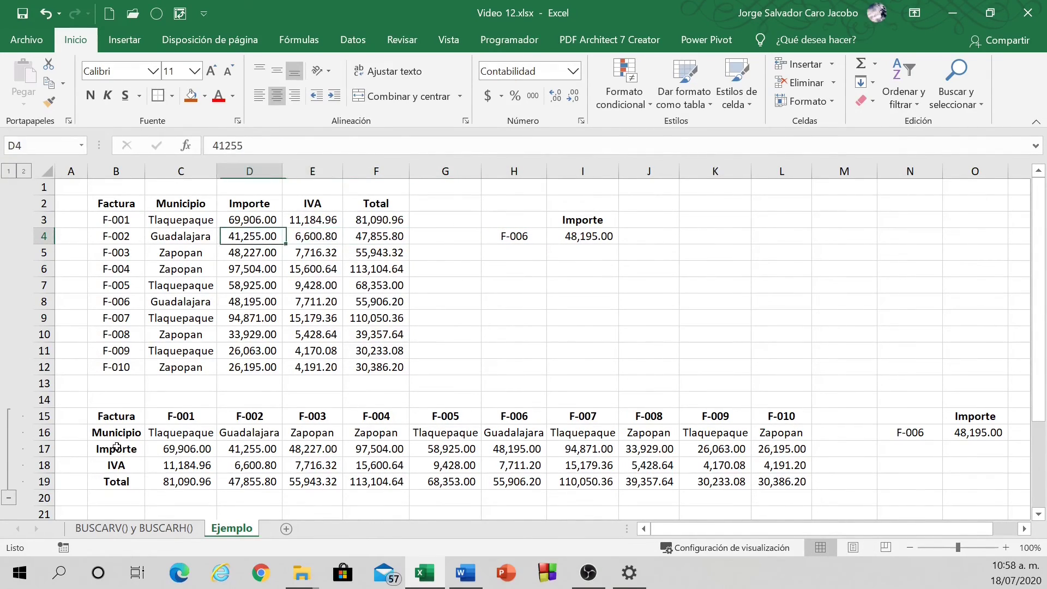
pyautogui.press('Up')
pyautogui.press('Up')
pyautogui.hotkey('ctrl', 'shift', 'Down')
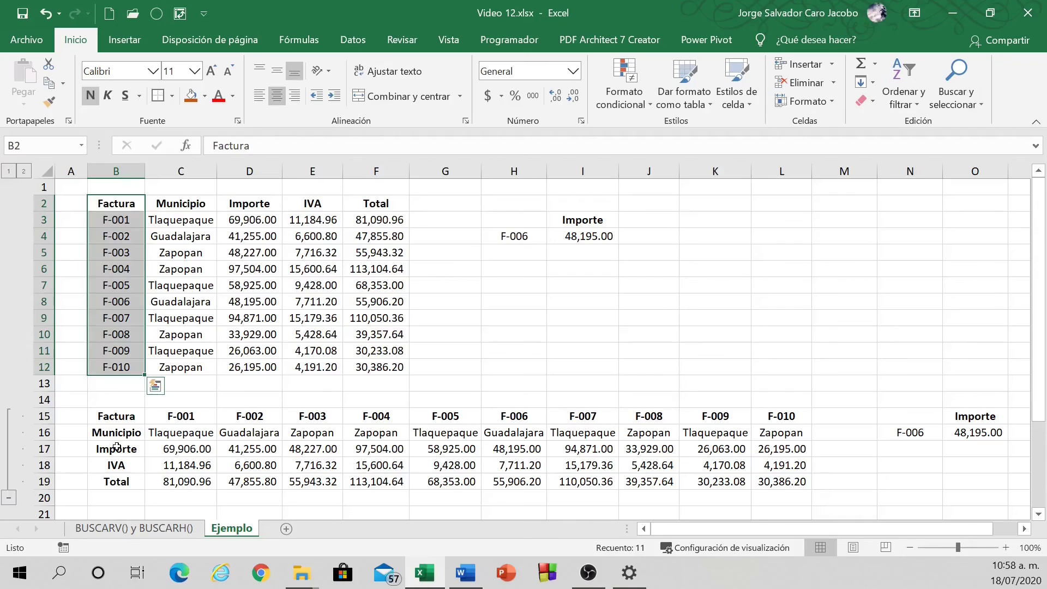